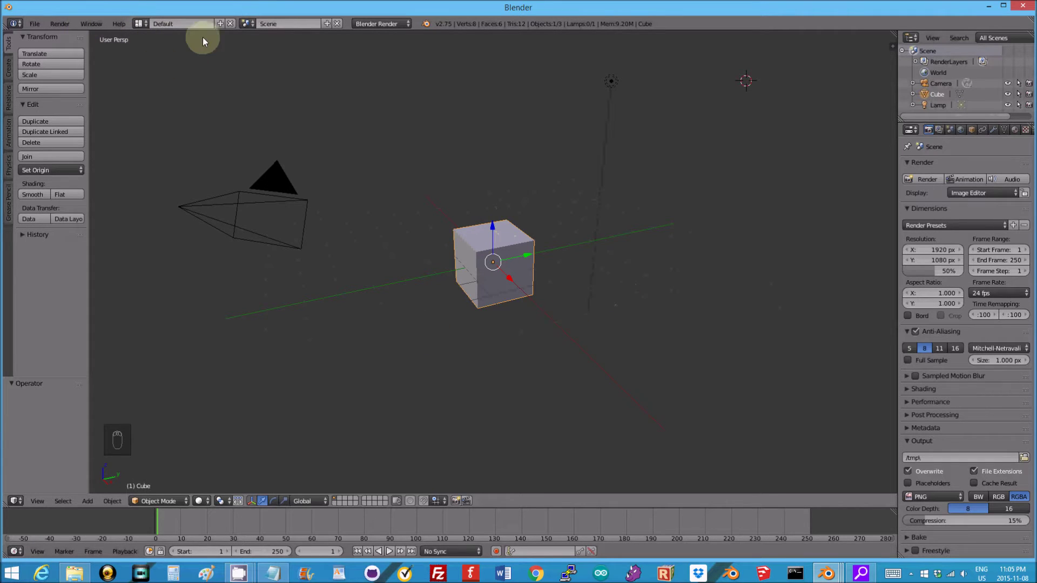
# - Switch to an orthographic right-side view and zoom in on the default cube
pyautogui.press('KP_5')
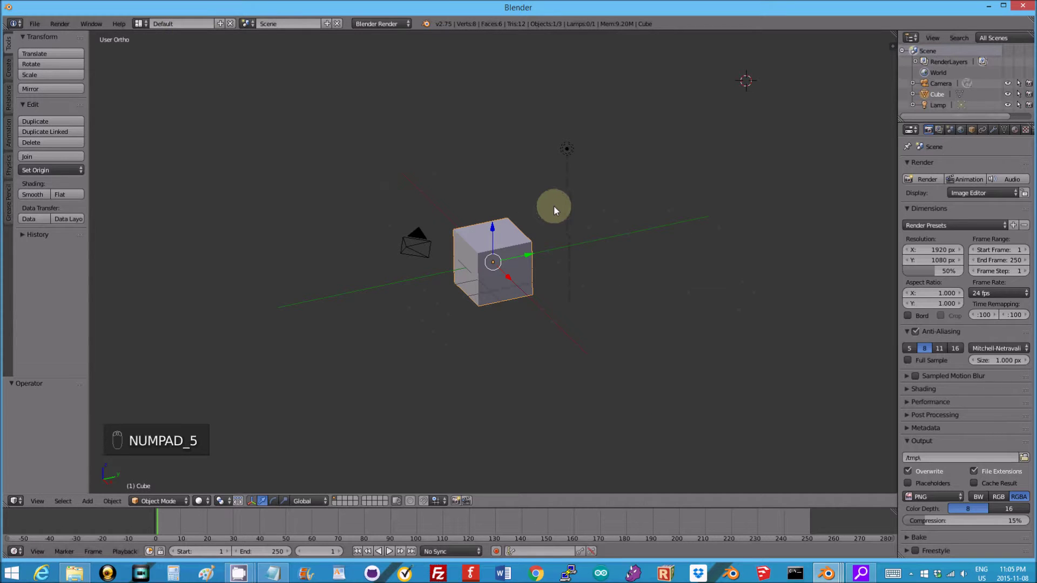
pyautogui.press('KP_7')
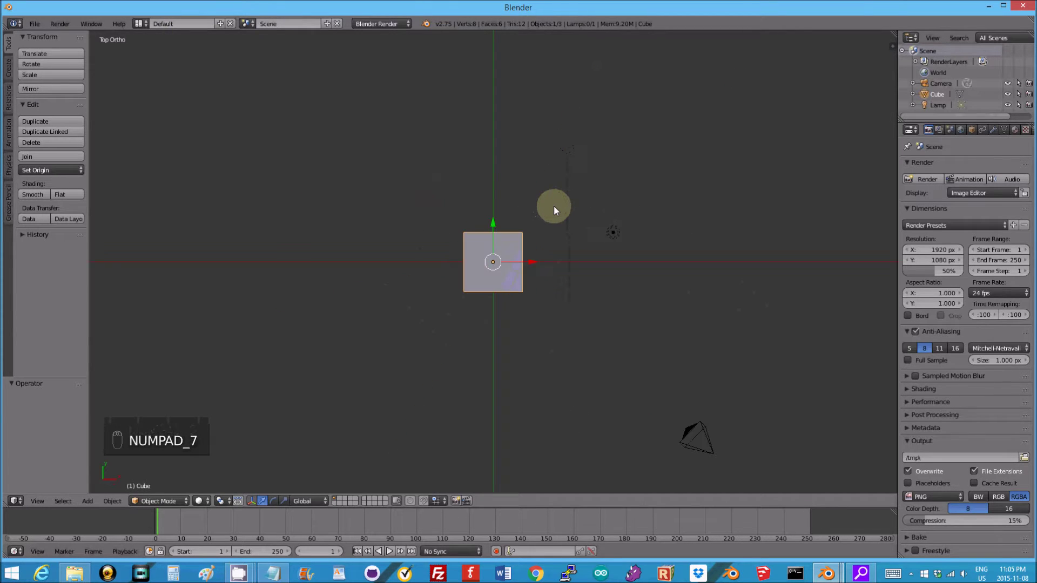
pyautogui.press('KP_1')
pyautogui.press('KP_3')
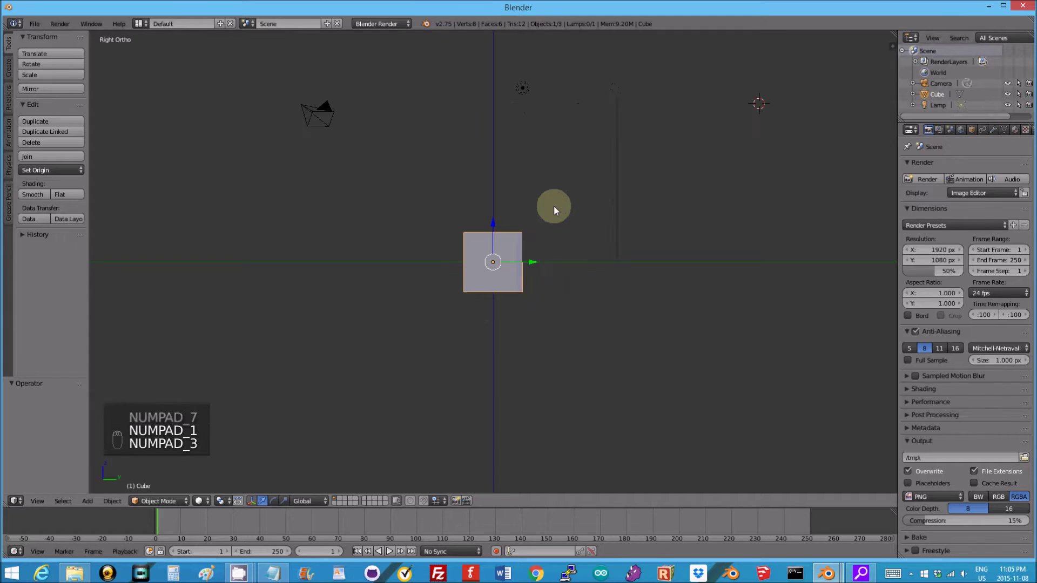
pyautogui.scroll(4, 553, 205)
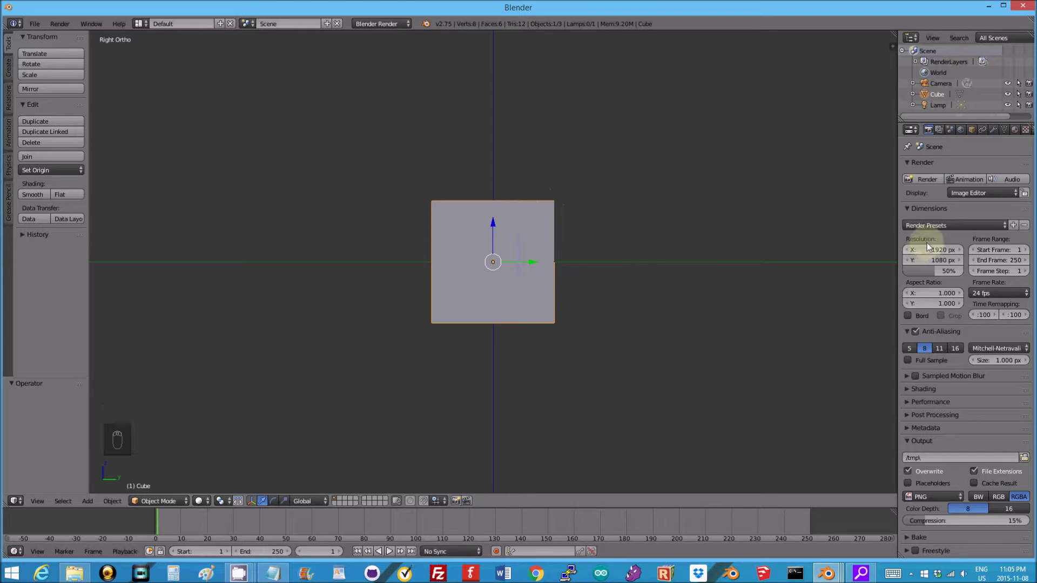
# - Set the scene units to Metric with a unit scale of 0.001
pyautogui.click(950, 130)
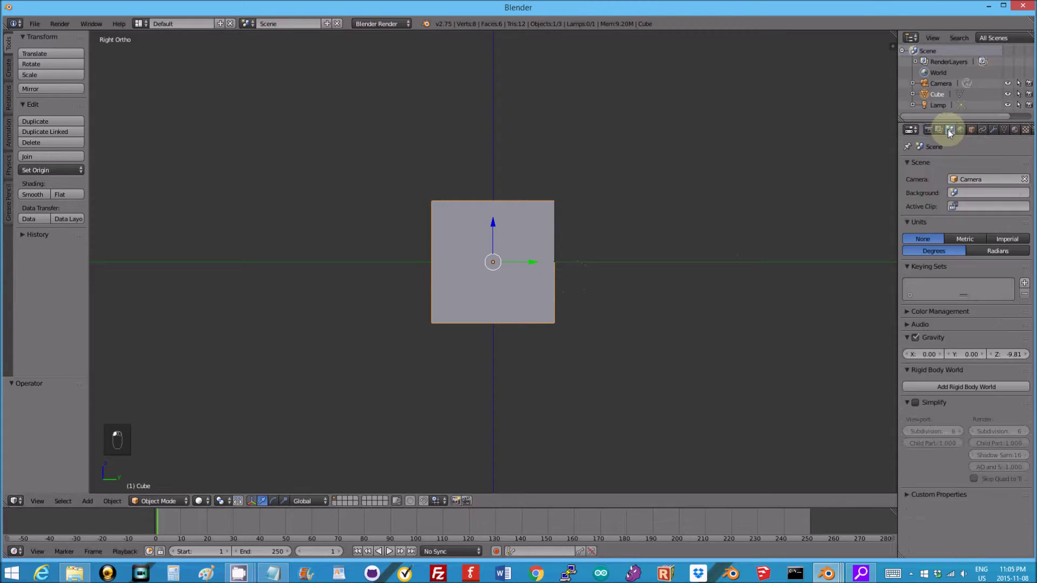
pyautogui.click(965, 239)
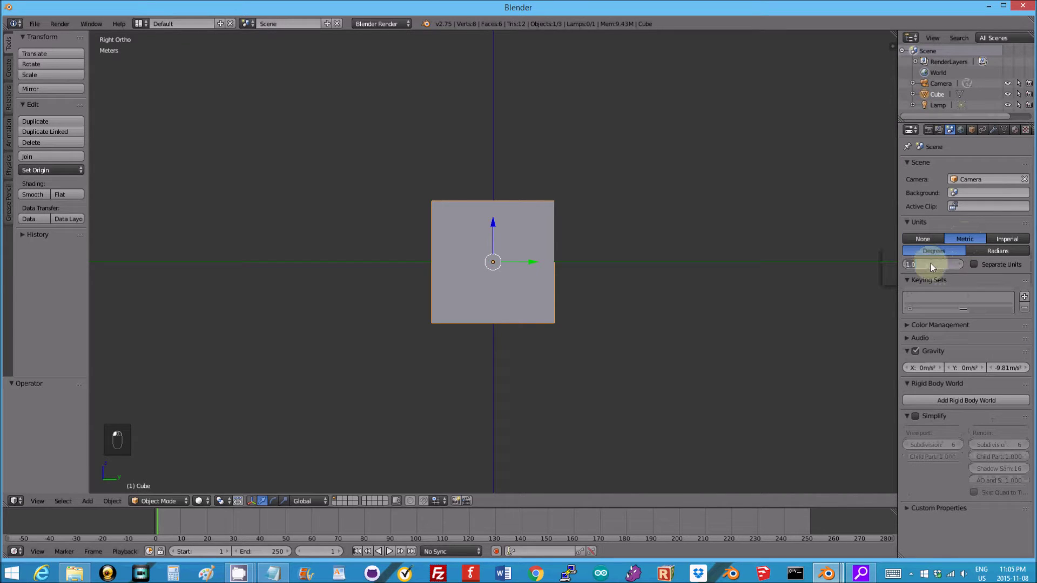
pyautogui.press('KP_0')
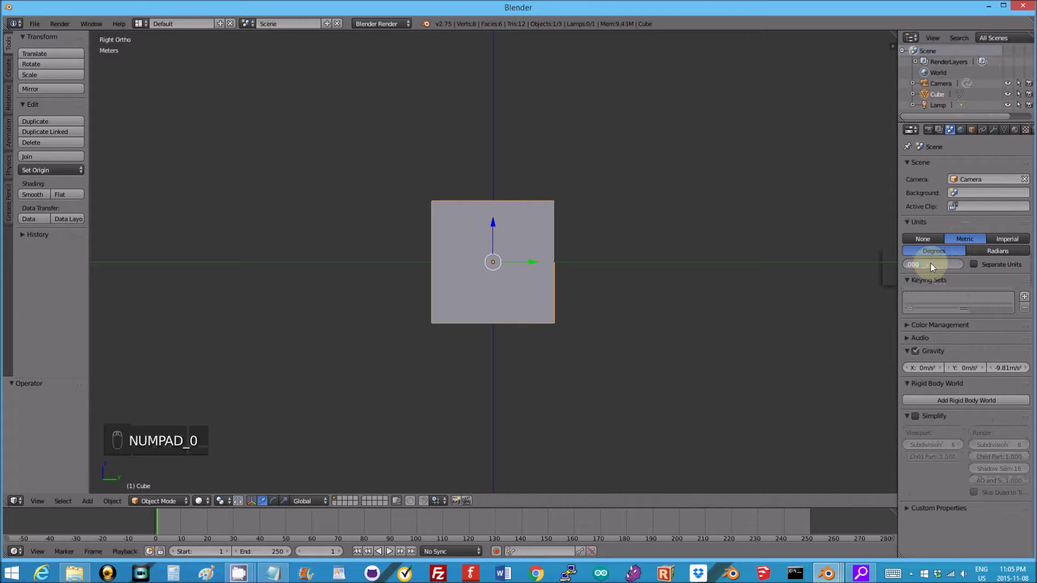
pyautogui.press('Return')
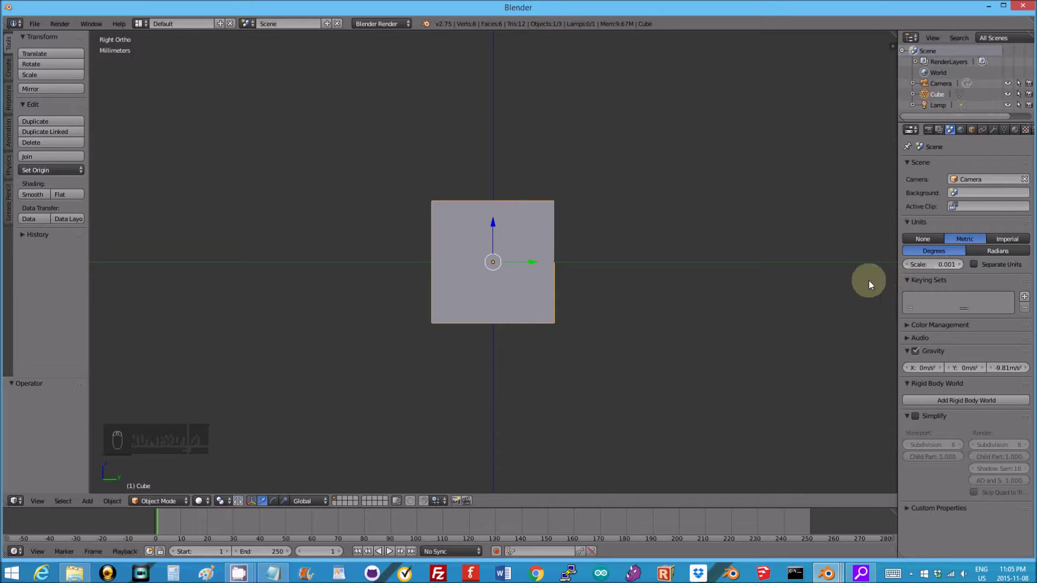
# - Show the sidebar with the cube's 2.000 dimensions and set scene units back to None
pyautogui.press('n')
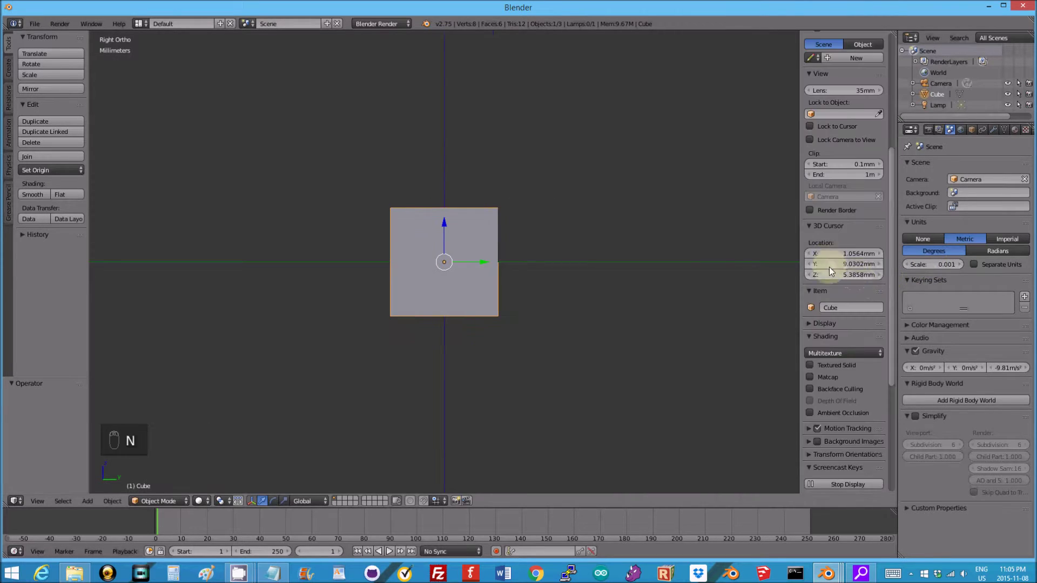
pyautogui.scroll(1, 828, 267)
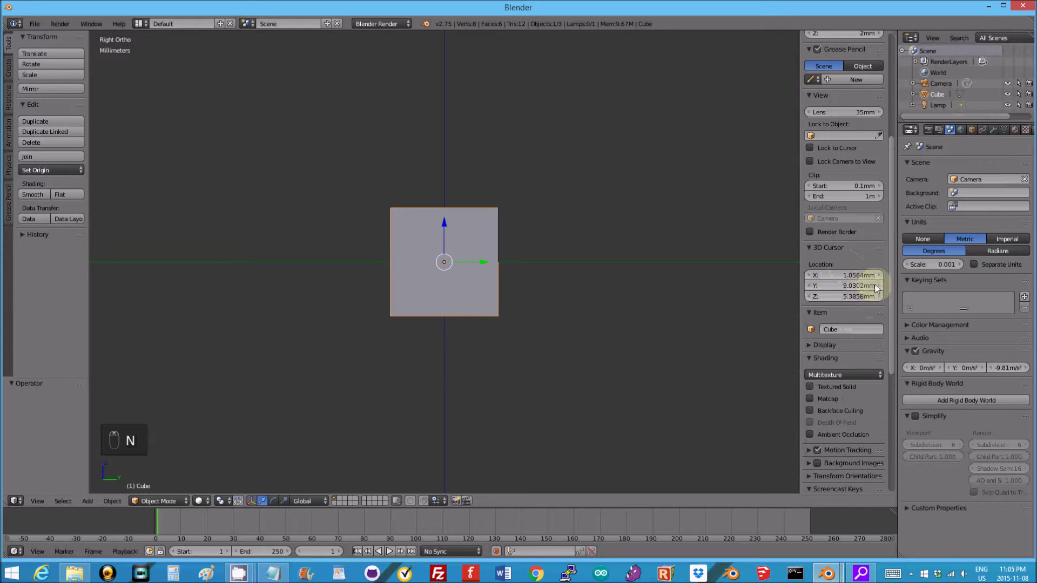
pyautogui.click(943, 265)
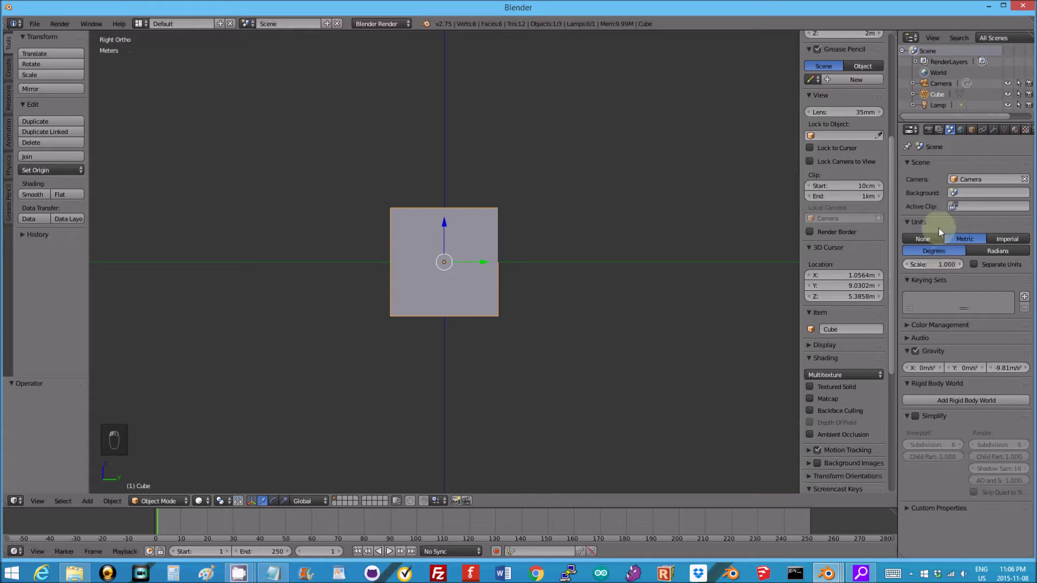
pyautogui.click(929, 238)
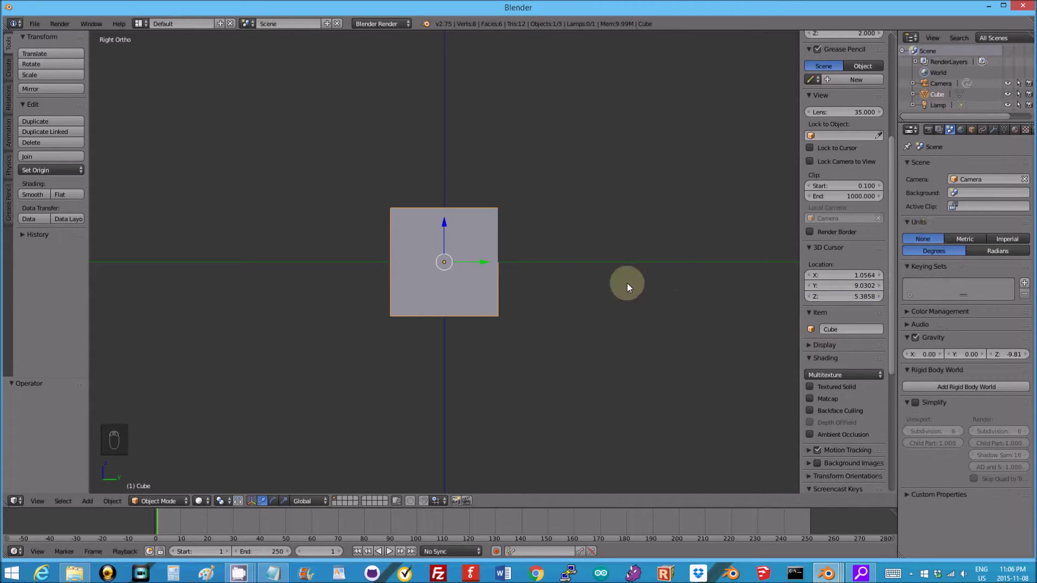
pyautogui.scroll(2, 705, 277)
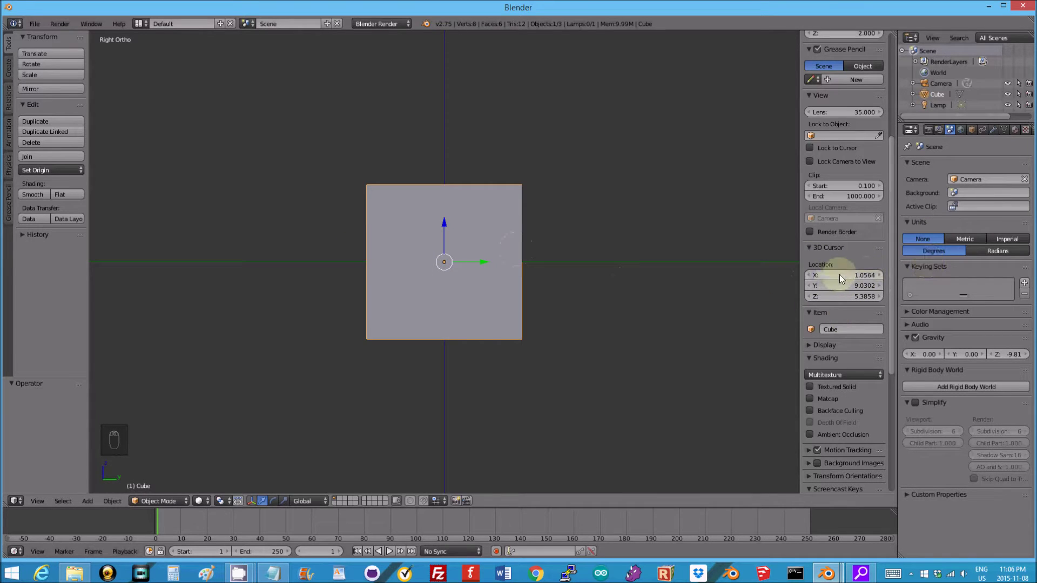
pyautogui.scroll(8, 880, 221)
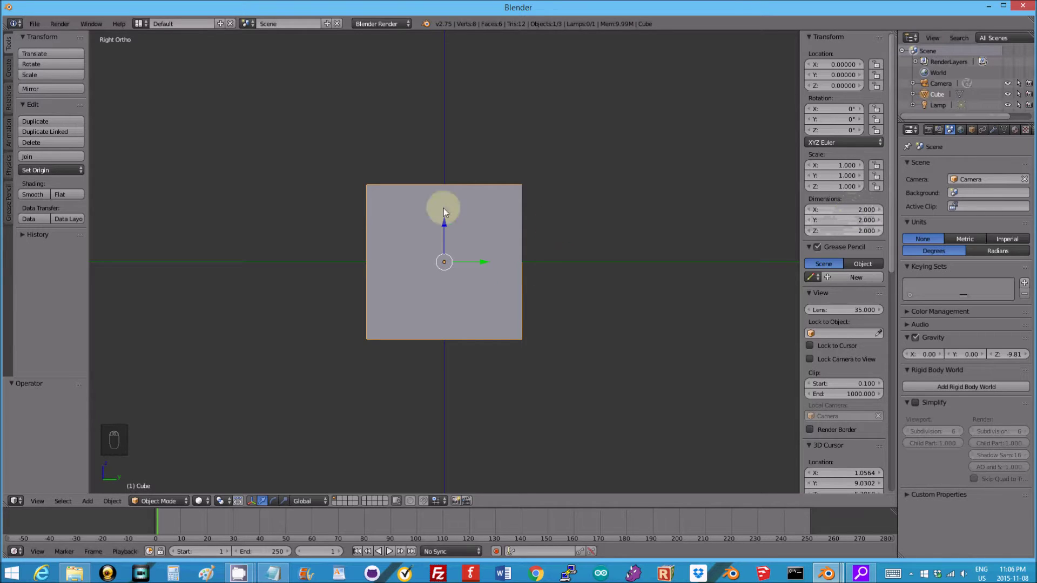
# - Measure the cube's width and height (about 2 units each) with the Ruler, then delete both measurements
pyautogui.click(8, 203)
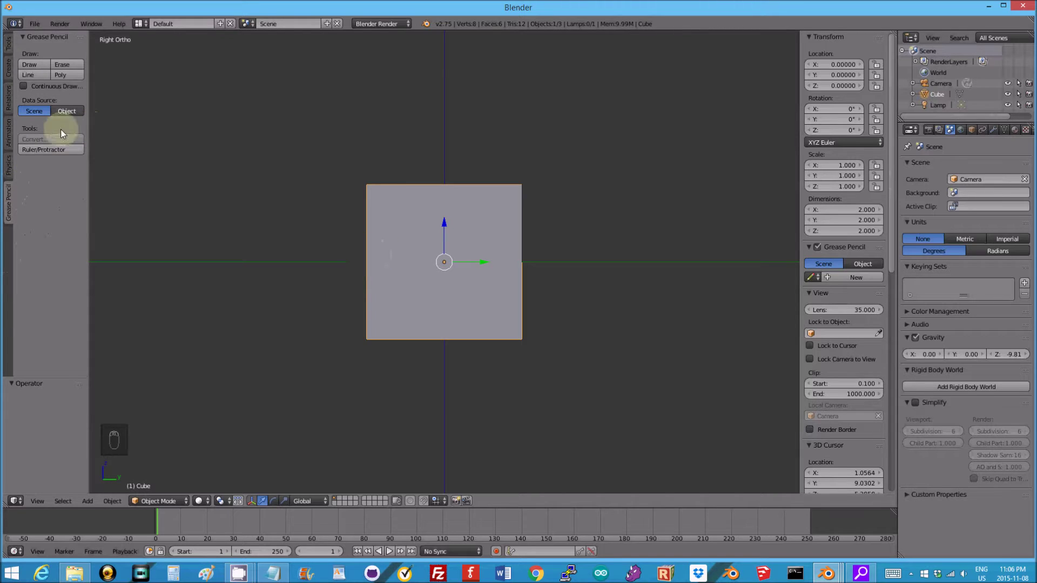
pyautogui.click(47, 150)
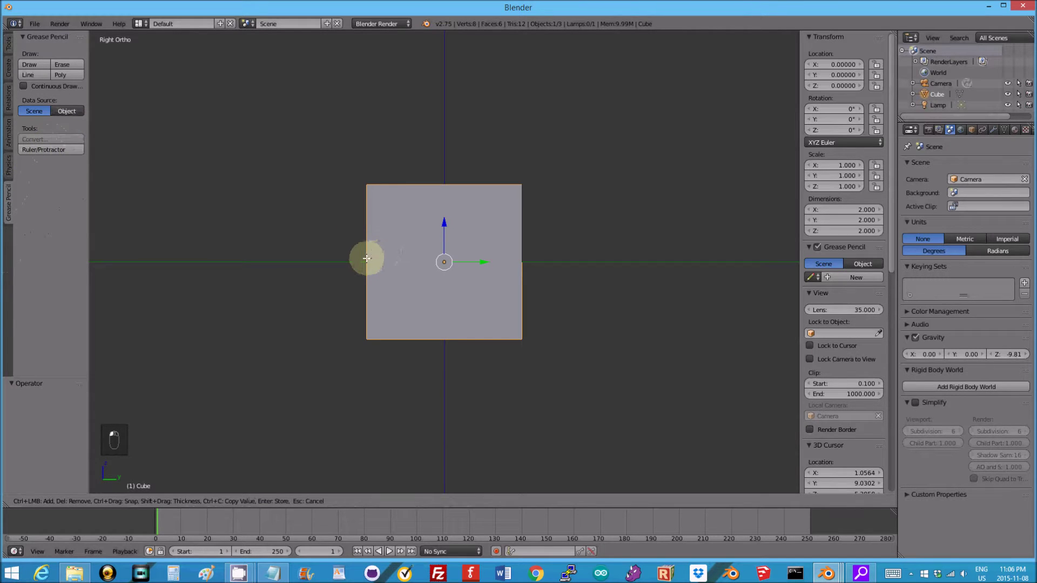
pyautogui.moveTo(365, 258); pyautogui.dragTo(523, 261)
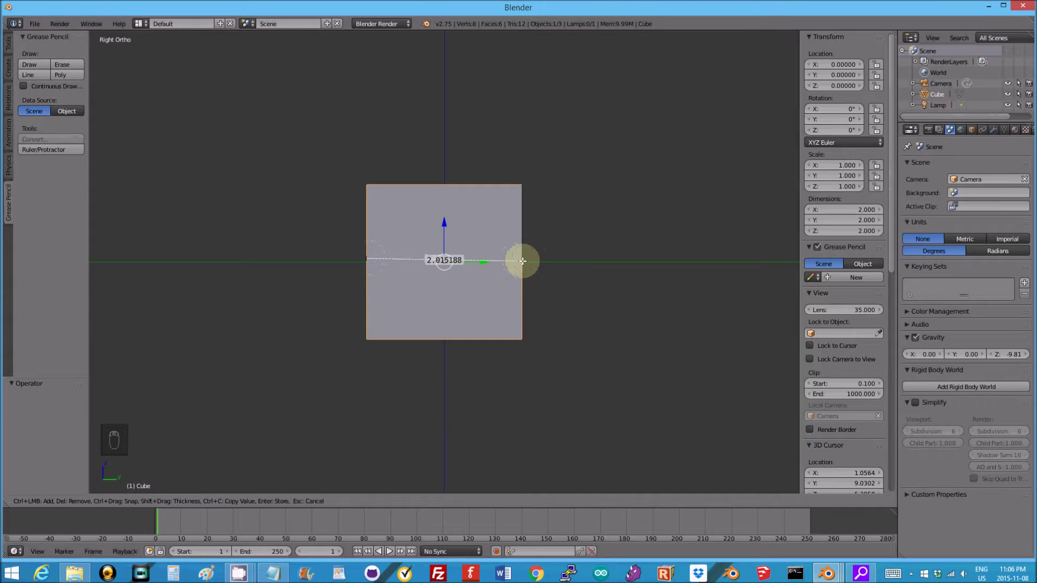
pyautogui.moveTo(522, 261); pyautogui.dragTo(522, 261)
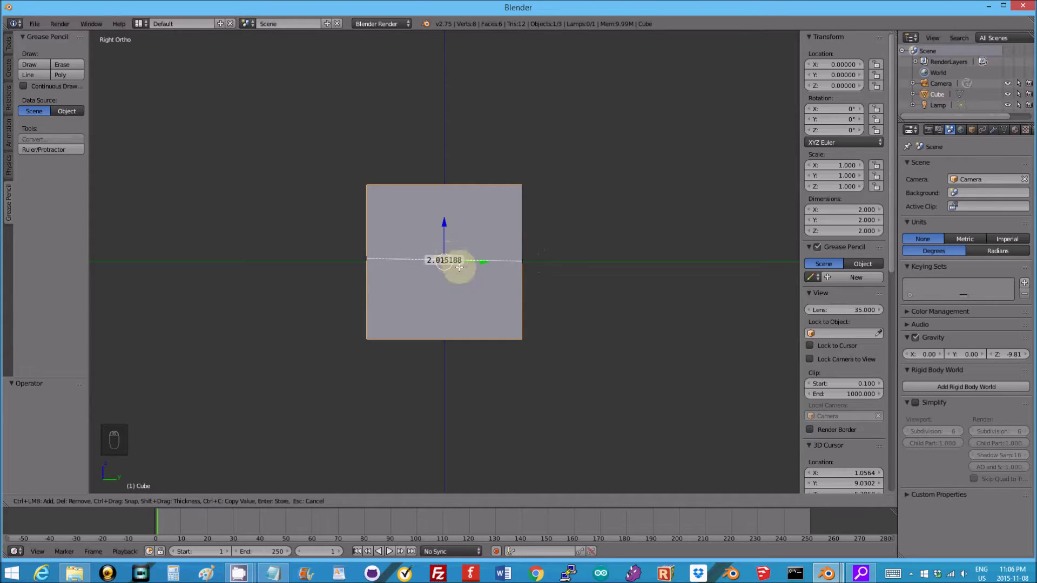
pyautogui.press('Delete')
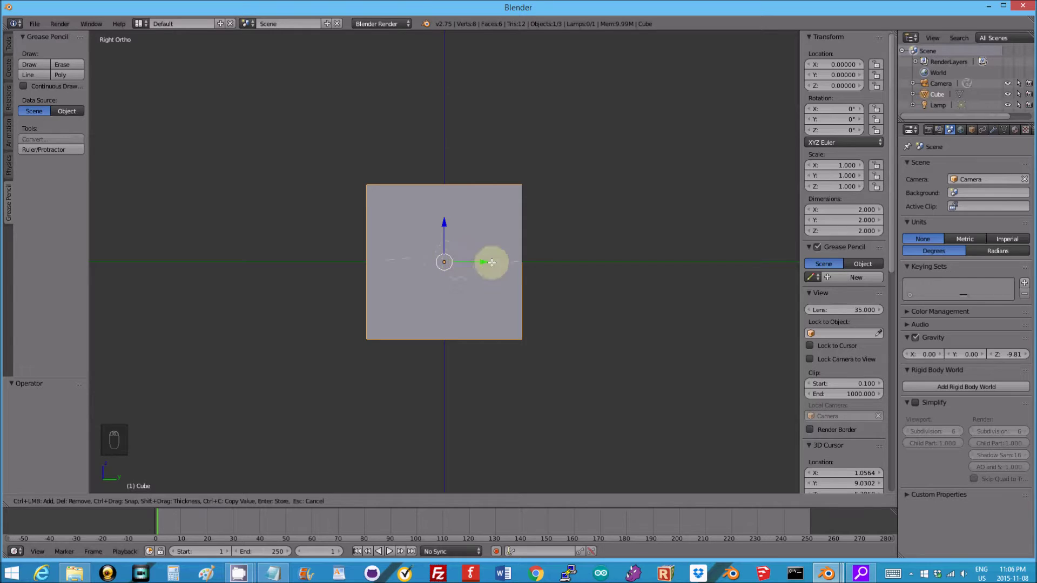
pyautogui.moveTo(451, 184); pyautogui.dragTo(448, 338)
pyautogui.press('Delete')
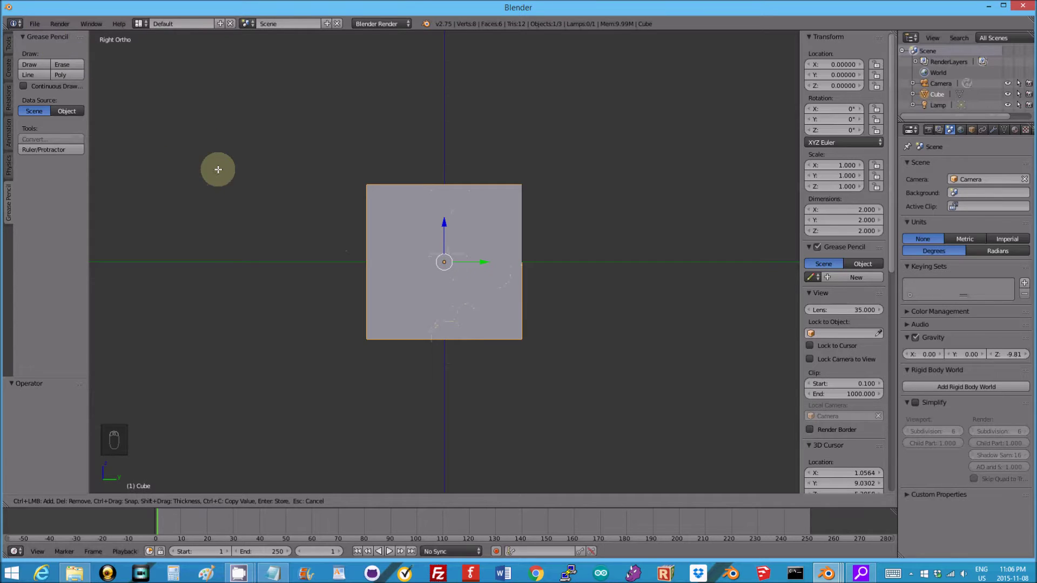
pyautogui.press('Escape')
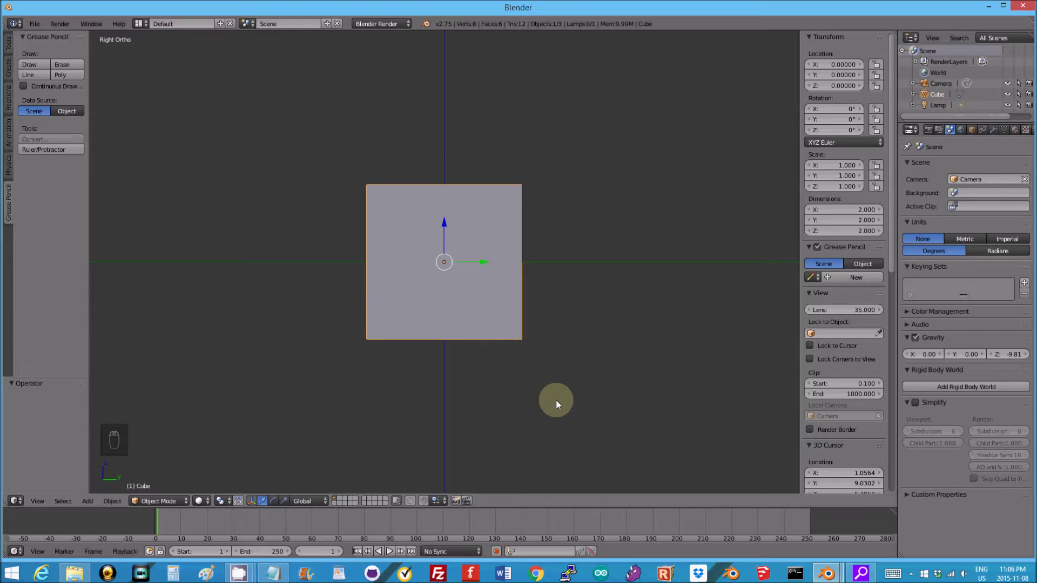
# - Orbit to see the cube's top and front, then turn the viewport into User Preferences
pyautogui.moveTo(591, 299); pyautogui.dragTo(577, 349, button='middle')
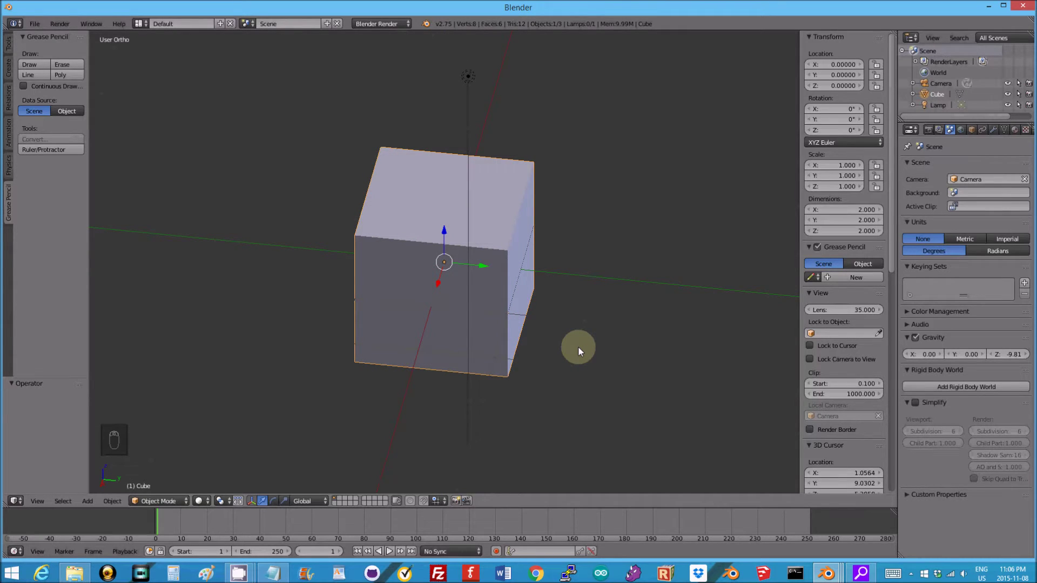
pyautogui.moveTo(574, 365); pyautogui.dragTo(565, 351, button='middle')
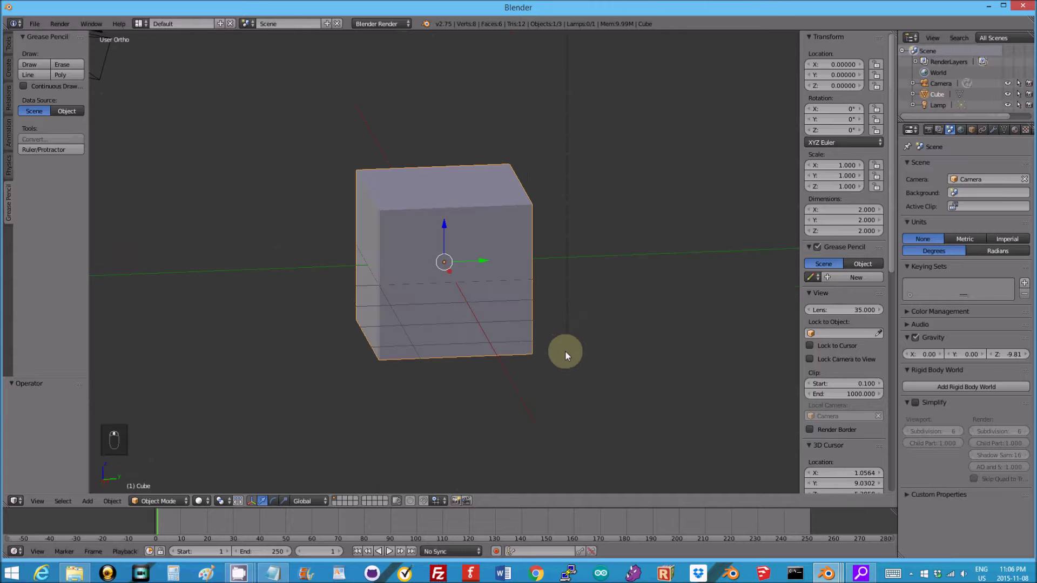
pyautogui.click(15, 502)
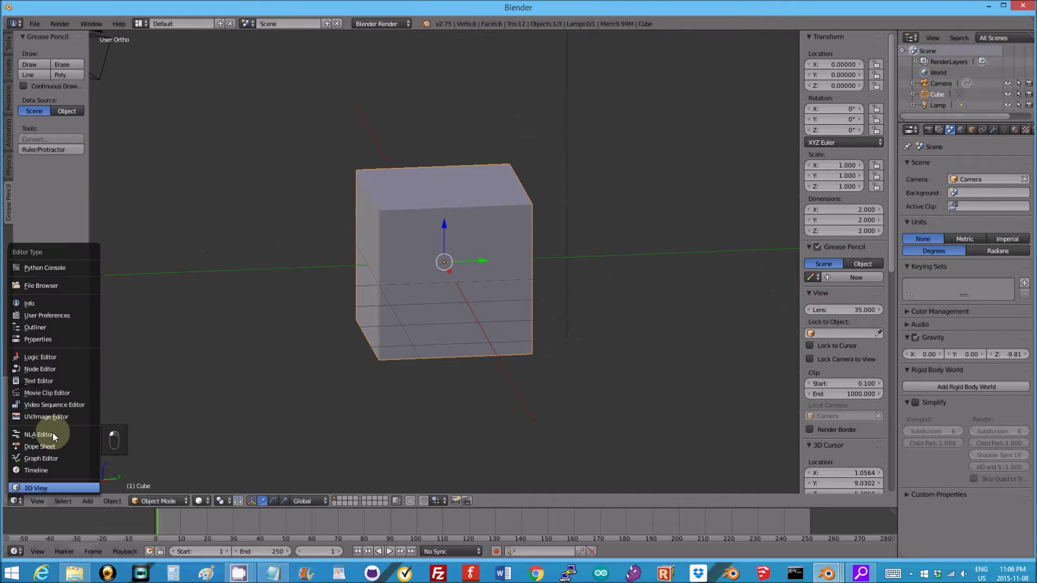
pyautogui.click(46, 315)
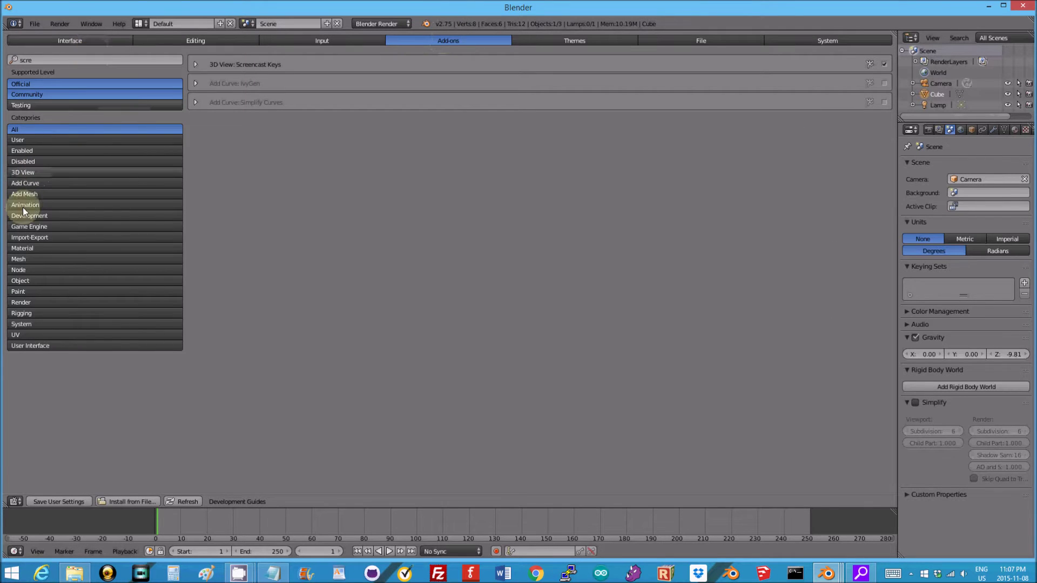
# - Enable the Mesh: 3D Print Toolbox add-on and return the area to a 3D View
pyautogui.click(21, 258)
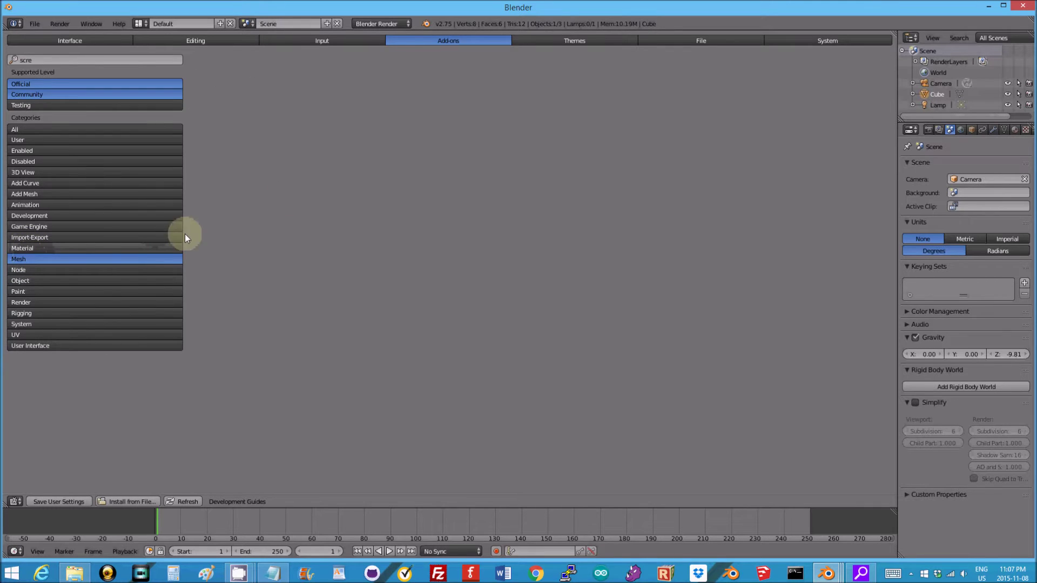
pyautogui.click(31, 269)
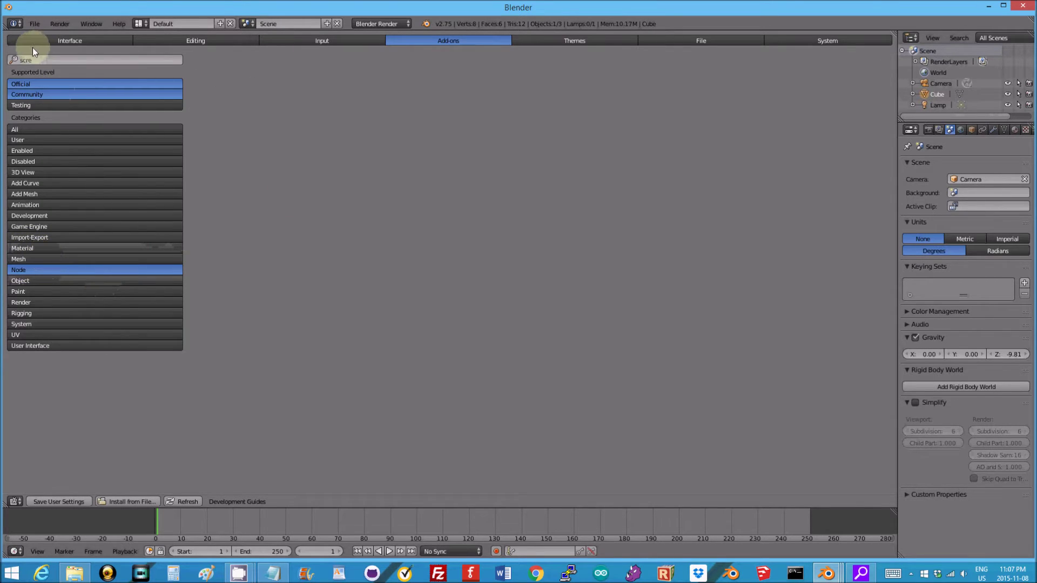
pyautogui.click(85, 60)
pyautogui.press('BackSpace')
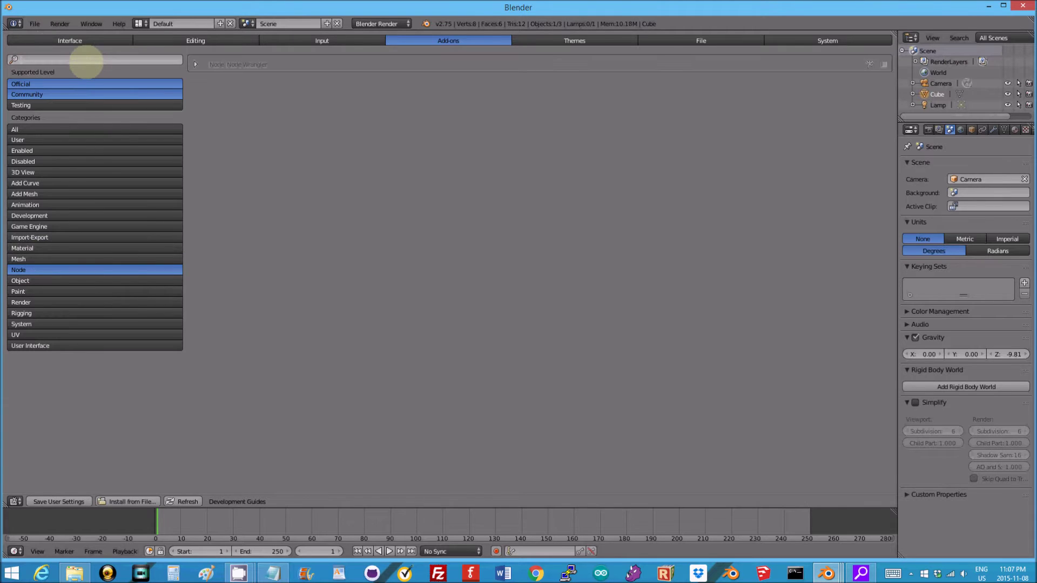
pyautogui.click(21, 259)
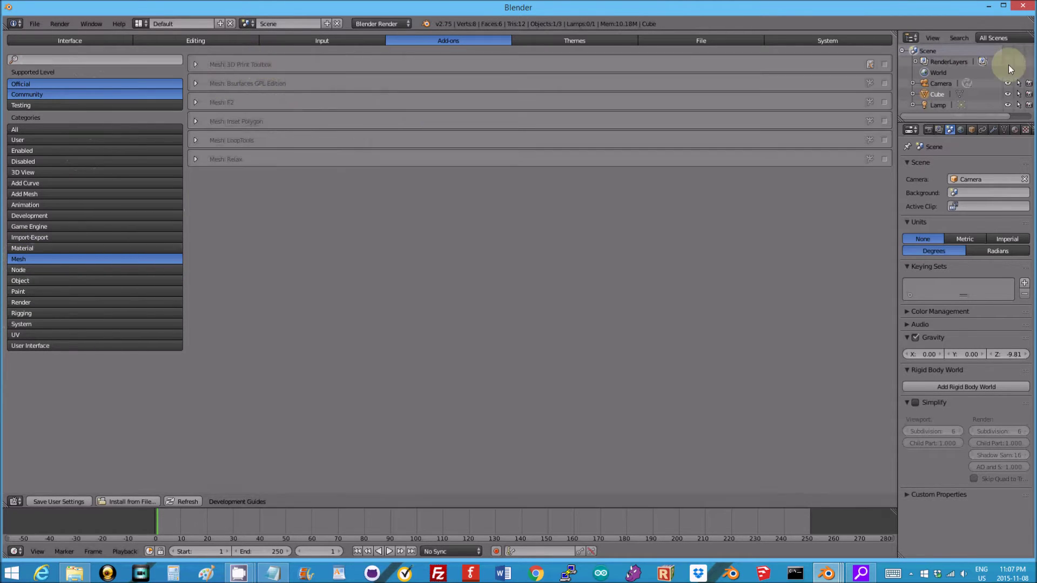
pyautogui.click(884, 64)
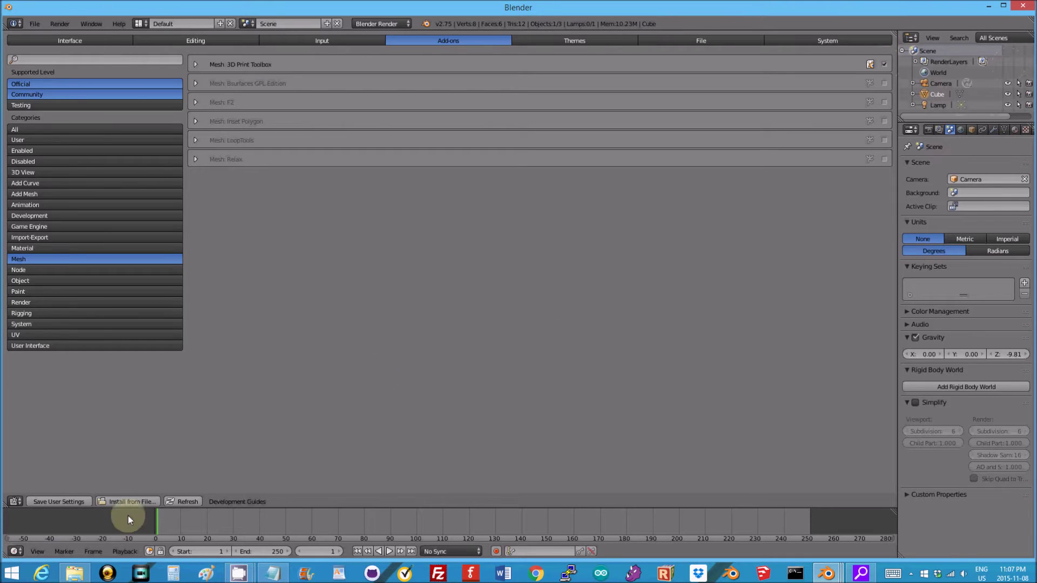
pyautogui.click(9, 503)
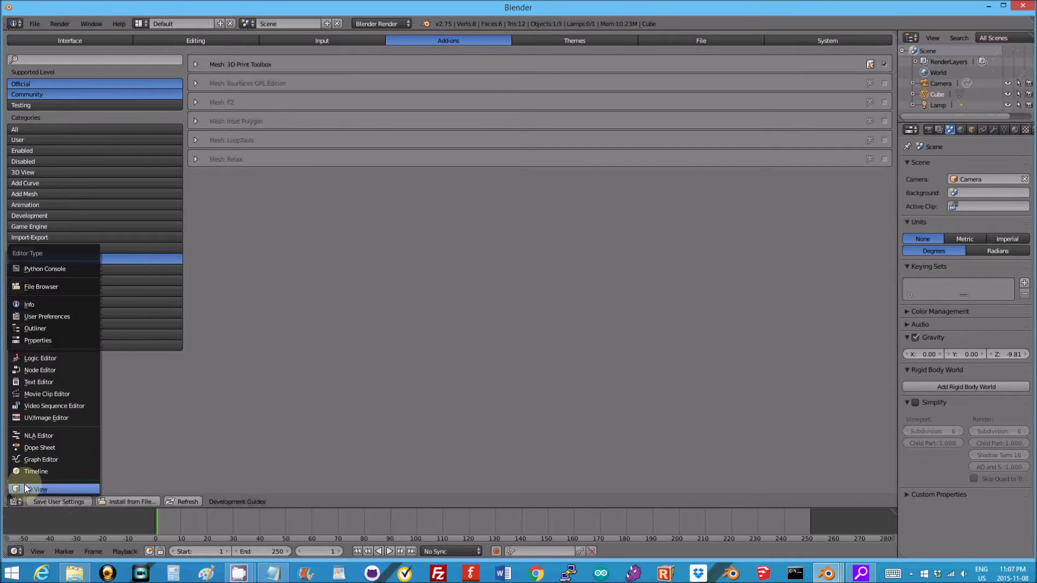
pyautogui.click(24, 484)
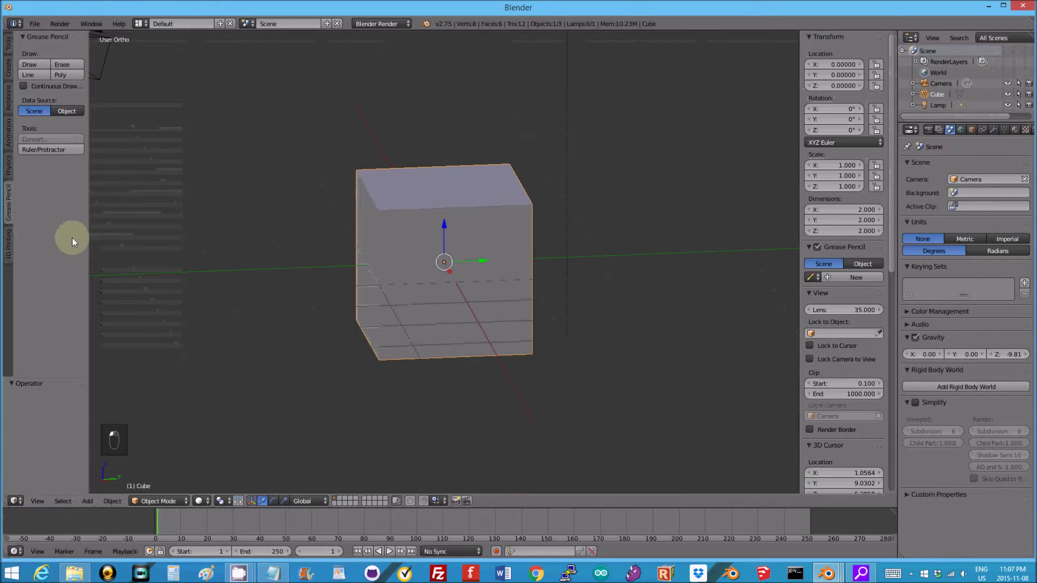
# - Run Check All on the cube and select its single overhang face in Edit Mode
pyautogui.click(8, 248)
pyautogui.moveTo(89, 320); pyautogui.dragTo(251, 324)
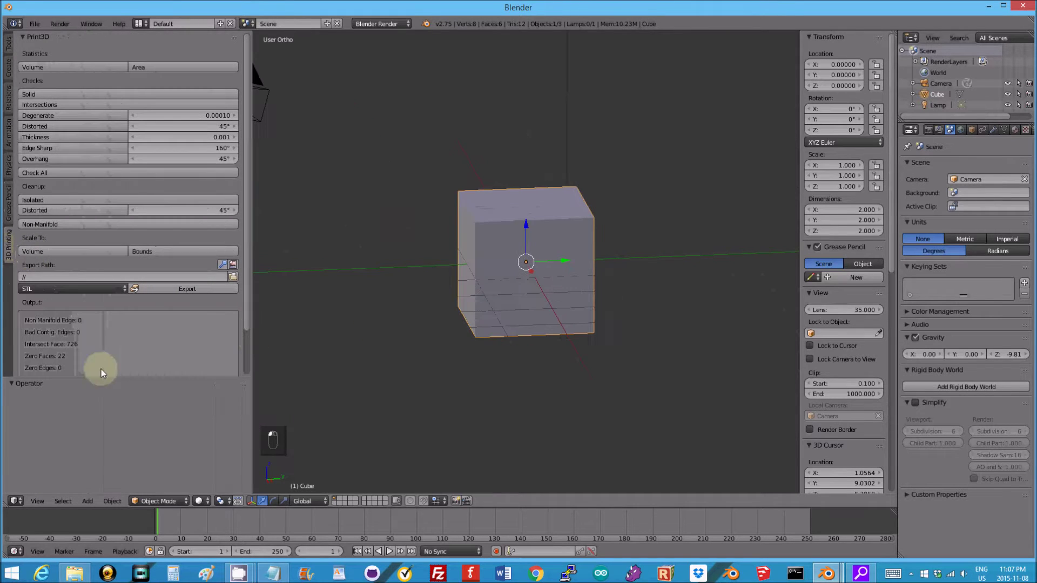
pyautogui.click(109, 172)
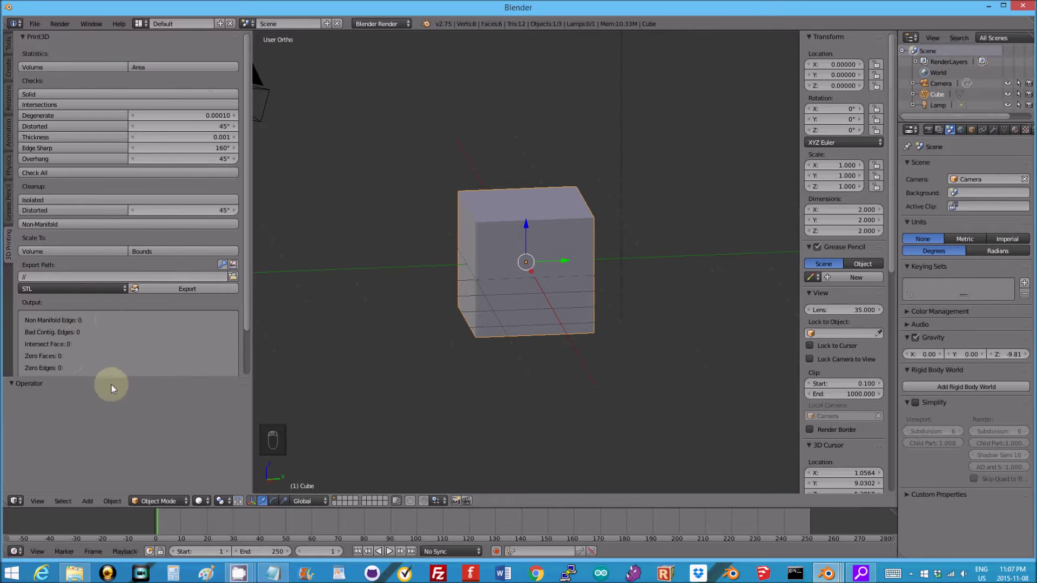
pyautogui.moveTo(115, 377); pyautogui.dragTo(111, 402)
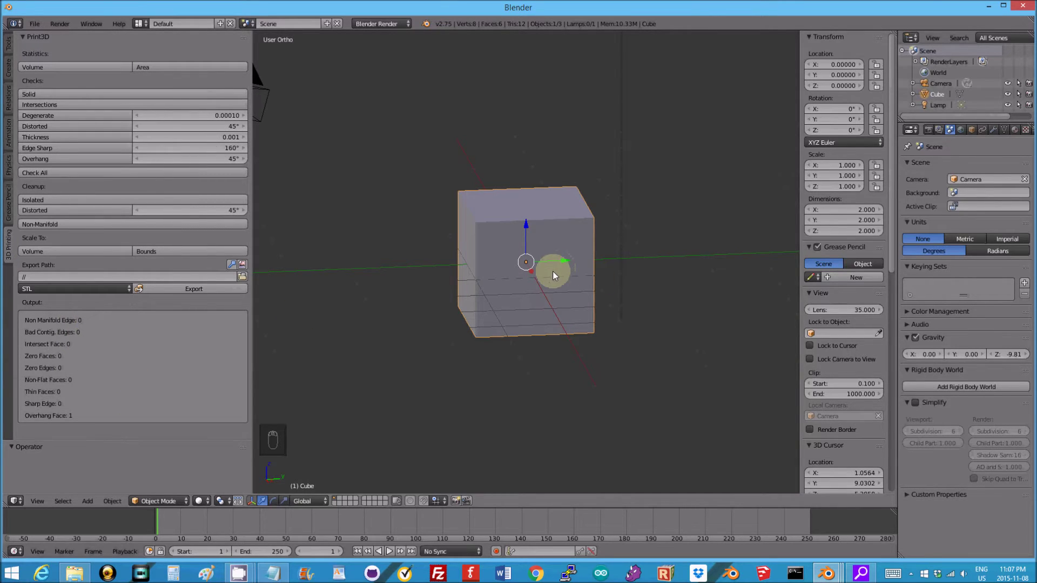
pyautogui.press('Tab')
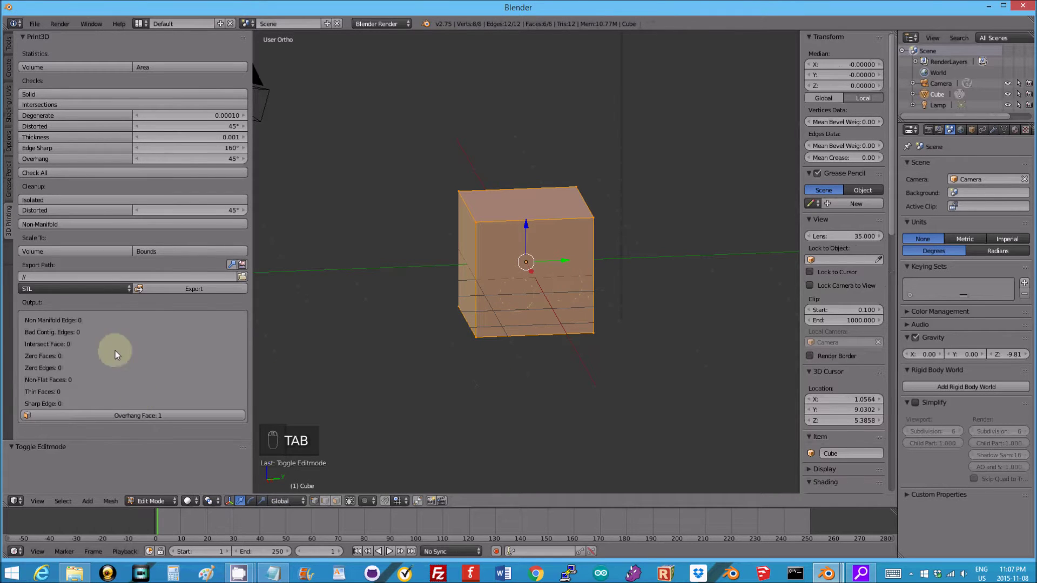
pyautogui.click(150, 415)
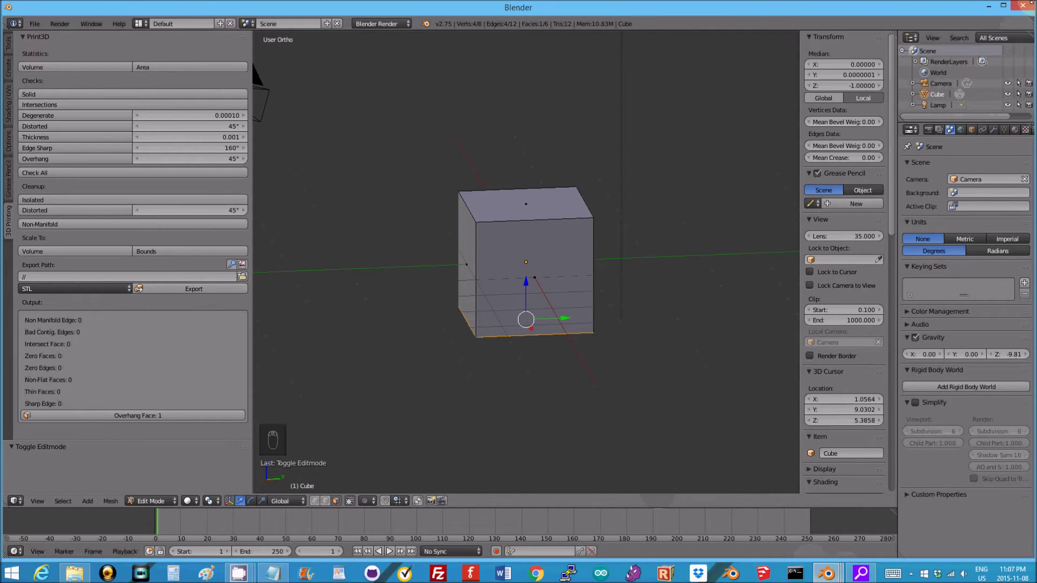
# - Close the cube file's window, leaving the 2-non-Manifold-shared-face.blend window in front
pyautogui.click(1022, 8)
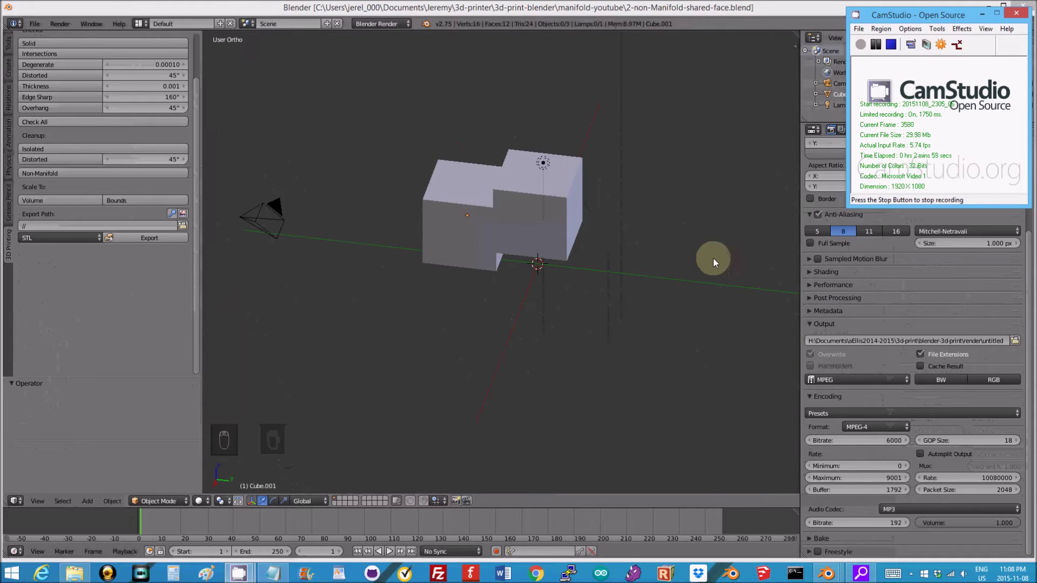
pyautogui.click(672, 270)
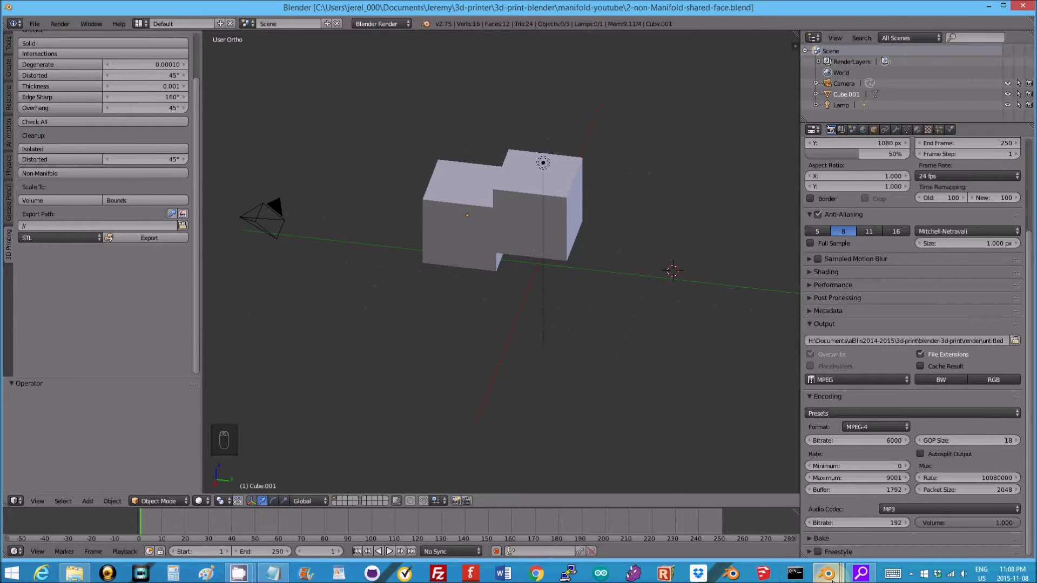
# - In the first Blender window, open 1-non-Manifold-isolated.blend via File > Open
pyautogui.moveTo(826, 574)
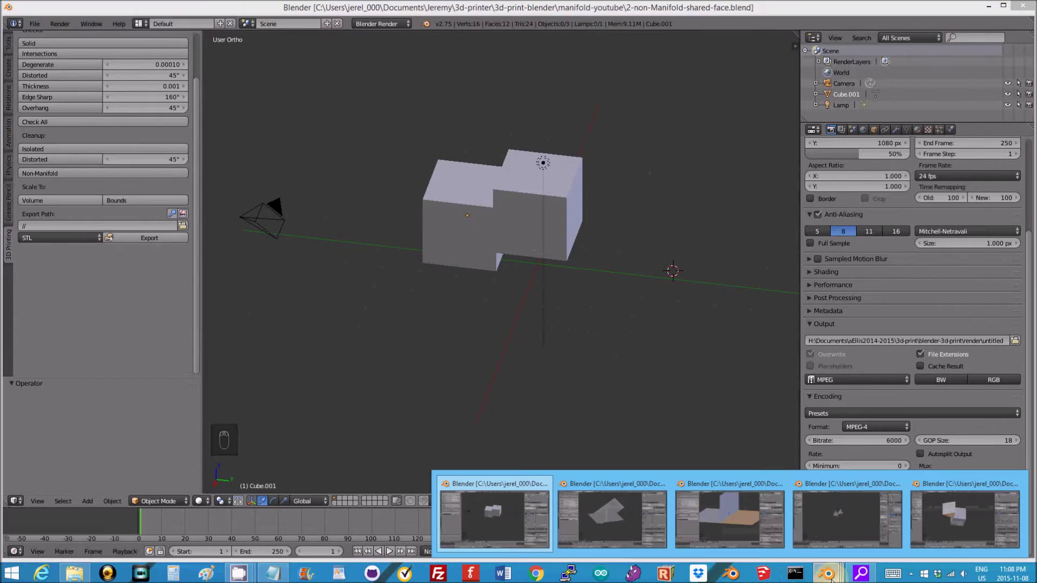
pyautogui.click(504, 513)
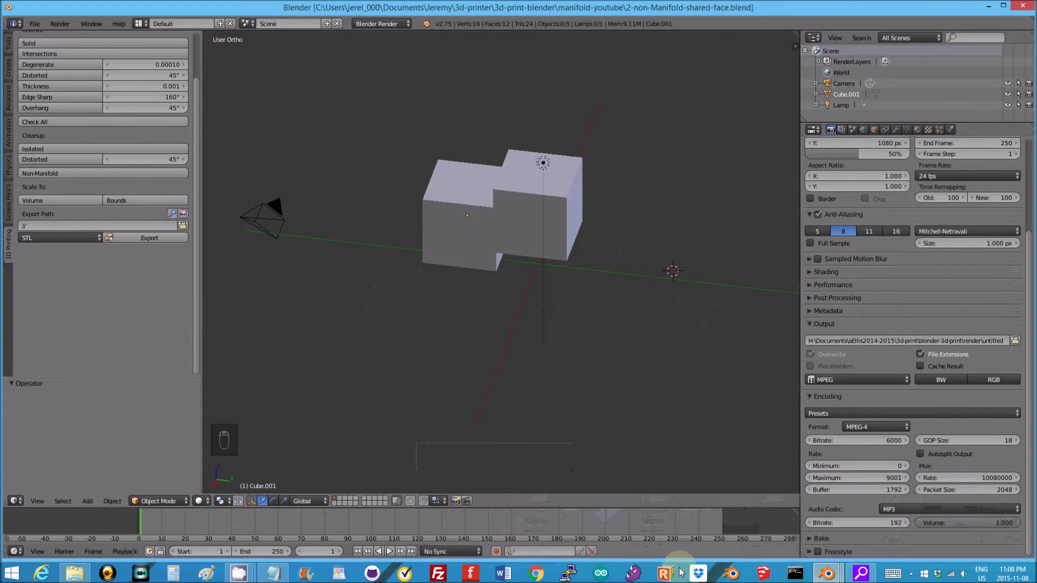
pyautogui.click(28, 22)
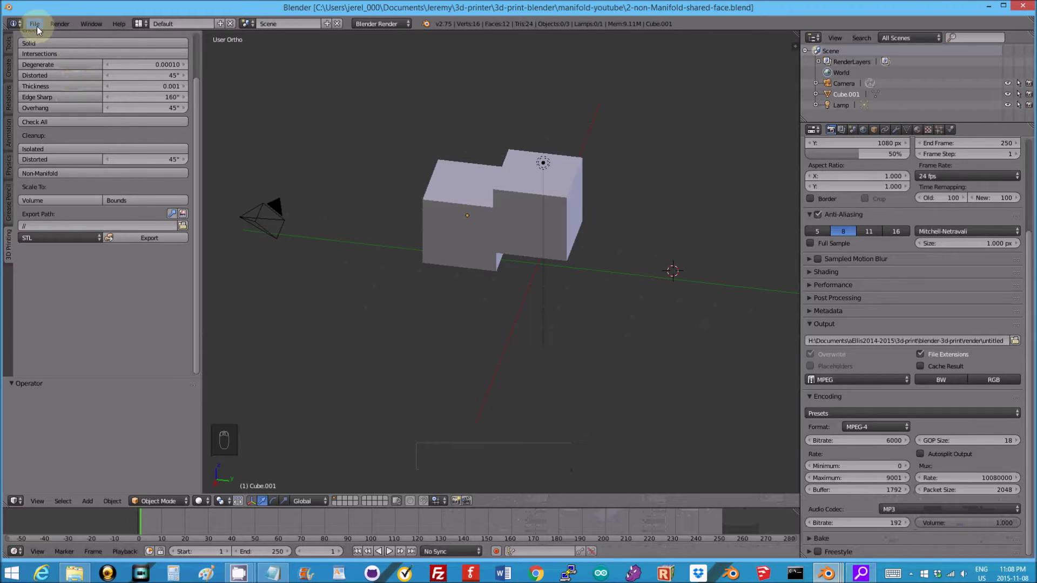
pyautogui.click(81, 44)
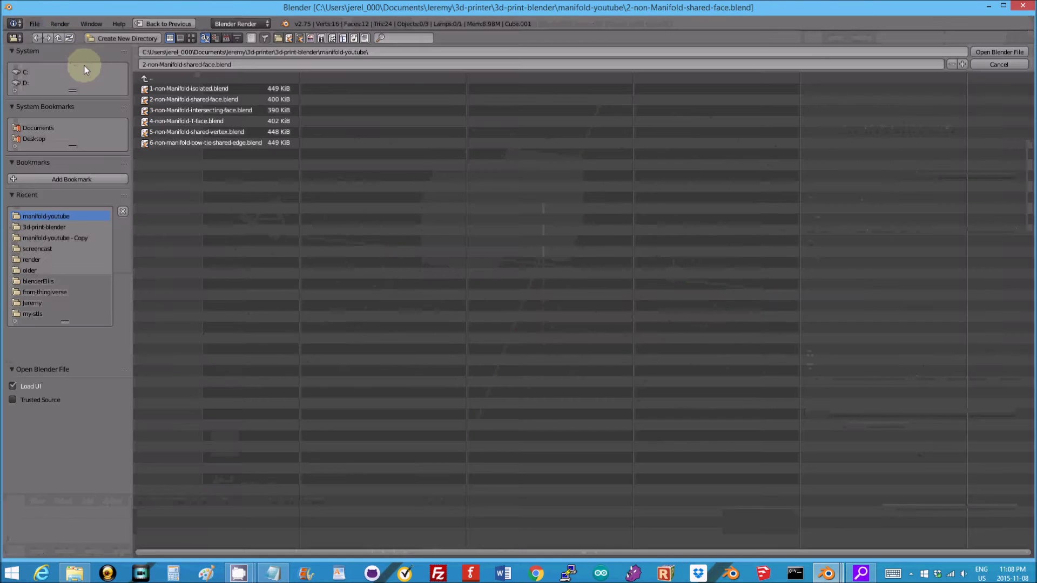
pyautogui.doubleClick(182, 88)
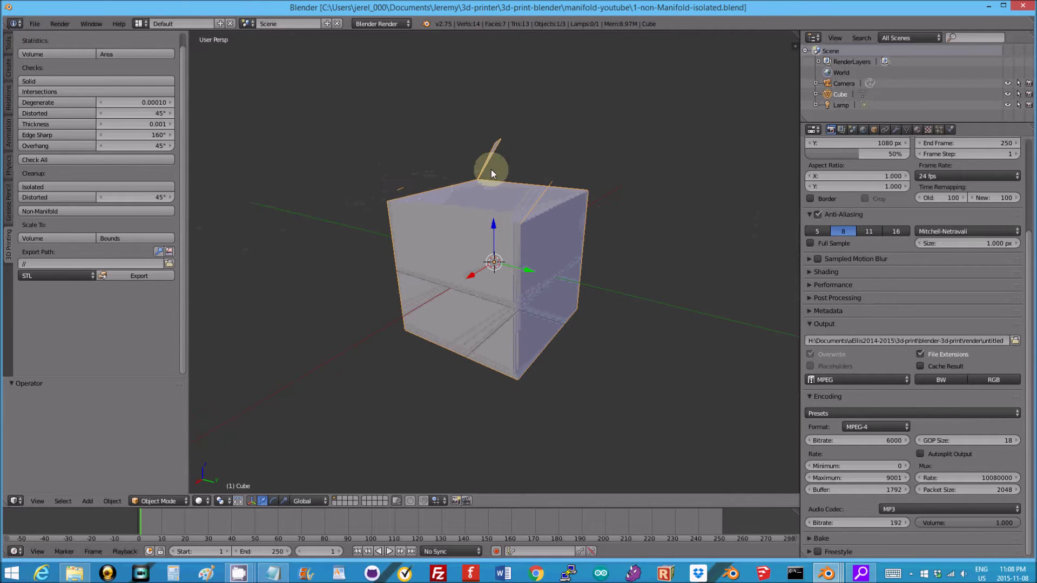
# - Run Check All on the isolated cube (5 non-manifold edges), try Non-Manifold cleanup, then undo it
pyautogui.moveTo(502, 167); pyautogui.dragTo(479, 157, button='middle')
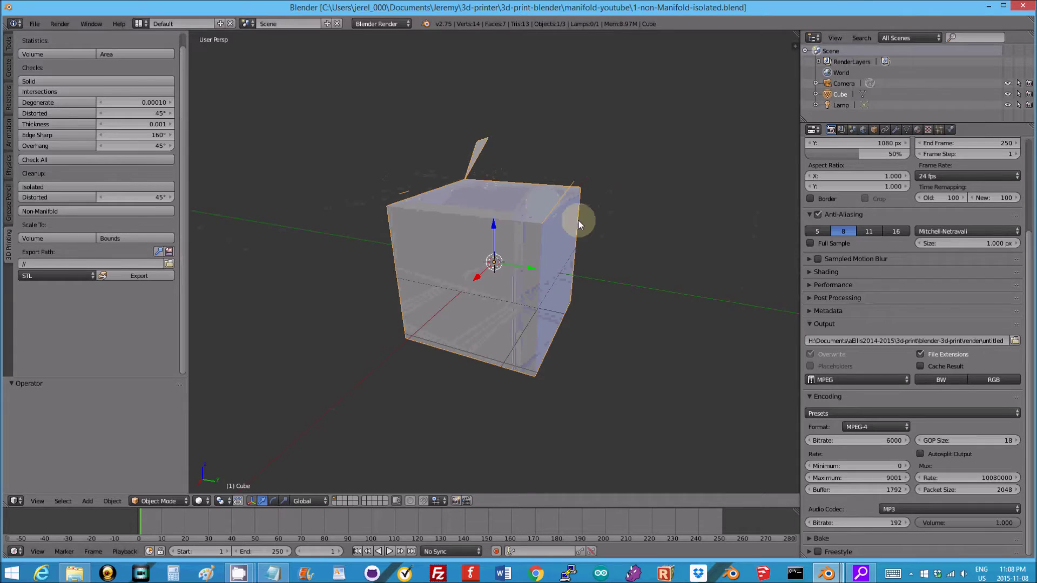
pyautogui.moveTo(578, 219); pyautogui.dragTo(516, 205, button='middle')
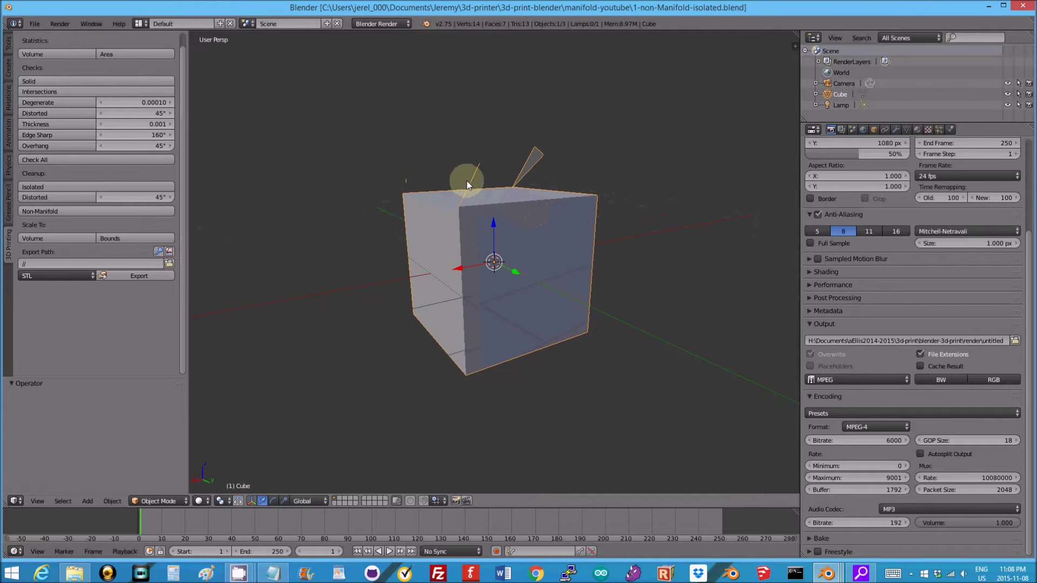
pyautogui.click(73, 160)
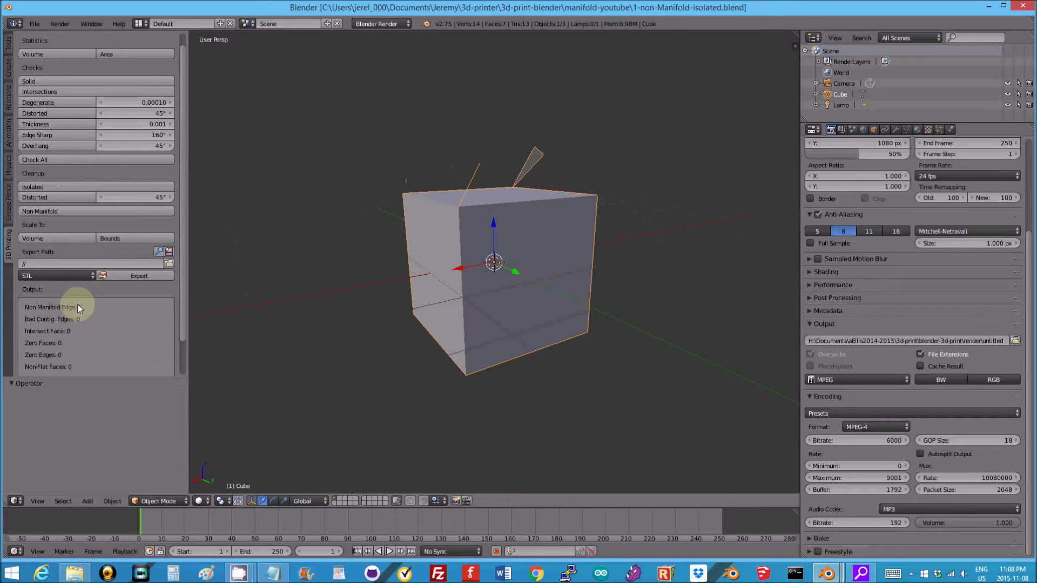
pyautogui.click(105, 211)
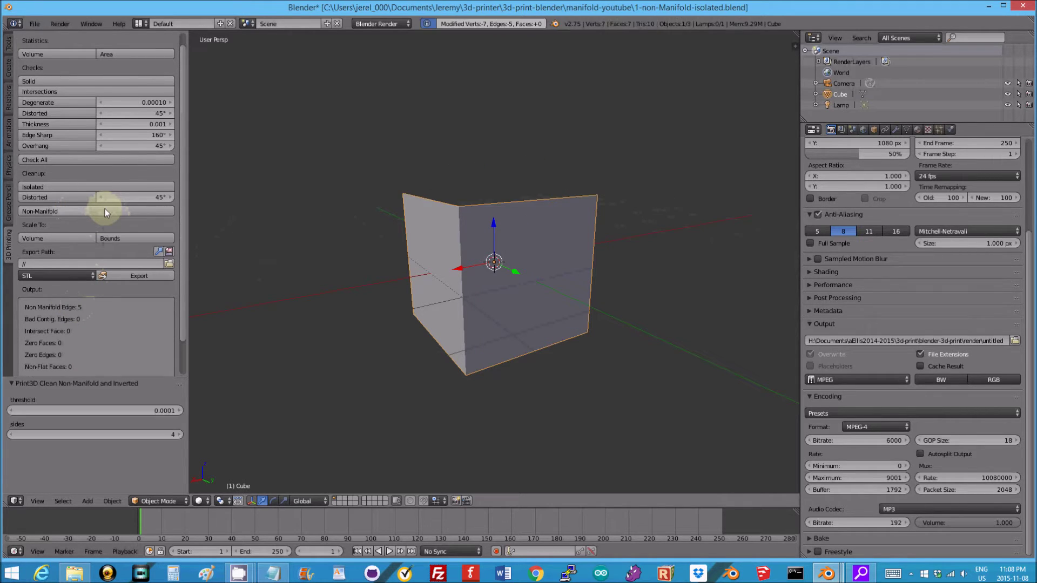
pyautogui.hotkey('ctrl', 'z')
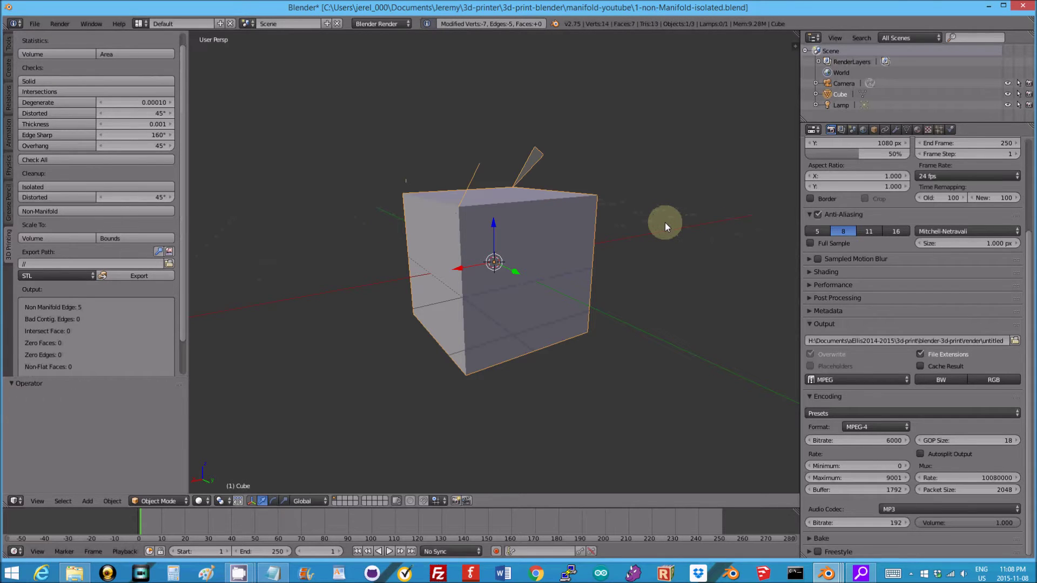
pyautogui.moveTo(658, 231); pyautogui.dragTo(715, 239, button='middle')
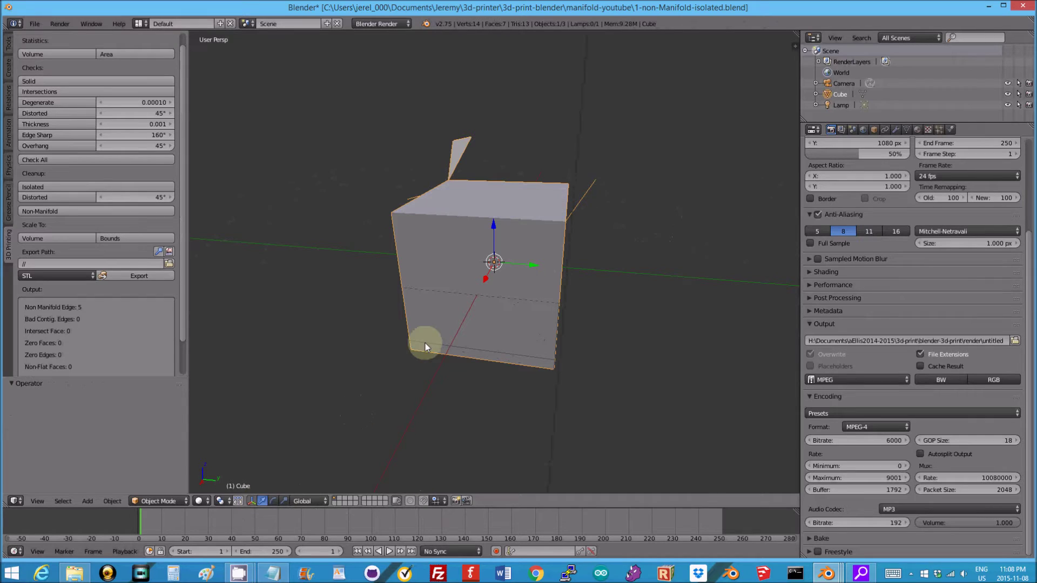
# - In Edit Mode, delete the stray triangular flap face from the cube
pyautogui.press('Tab')
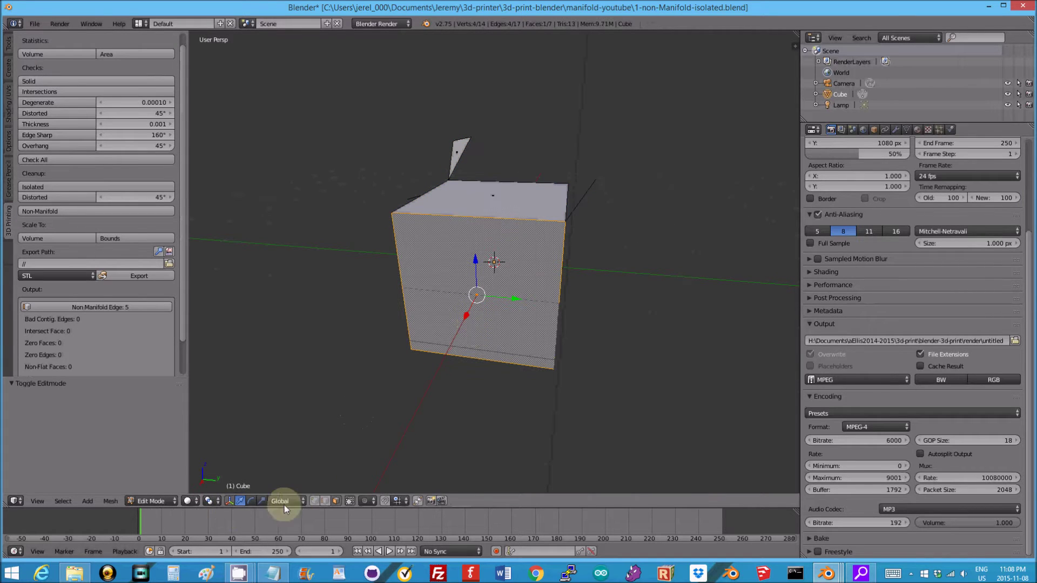
pyautogui.rightClick(459, 156)
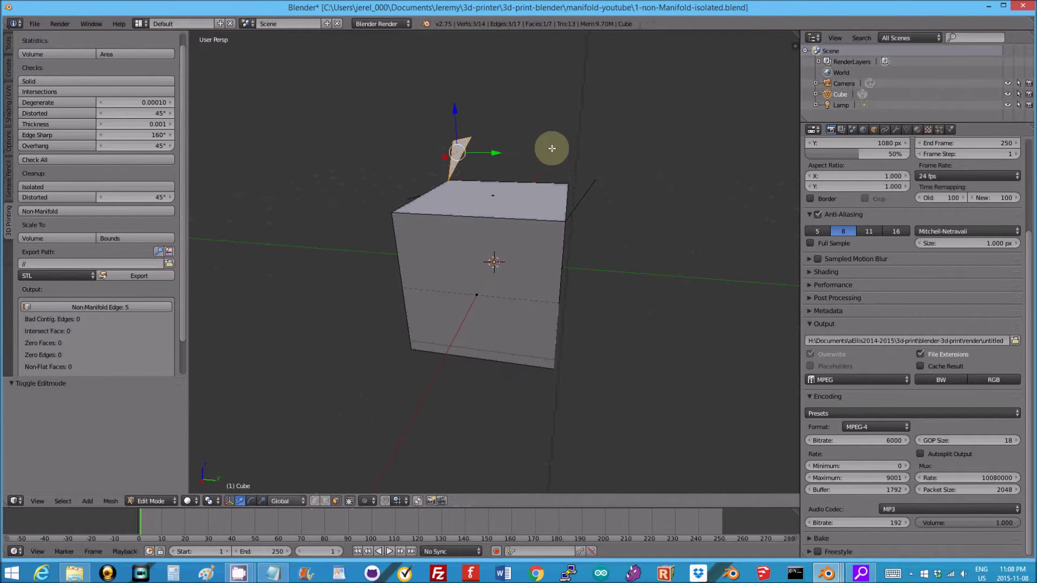
pyautogui.press('x')
pyautogui.click(537, 167)
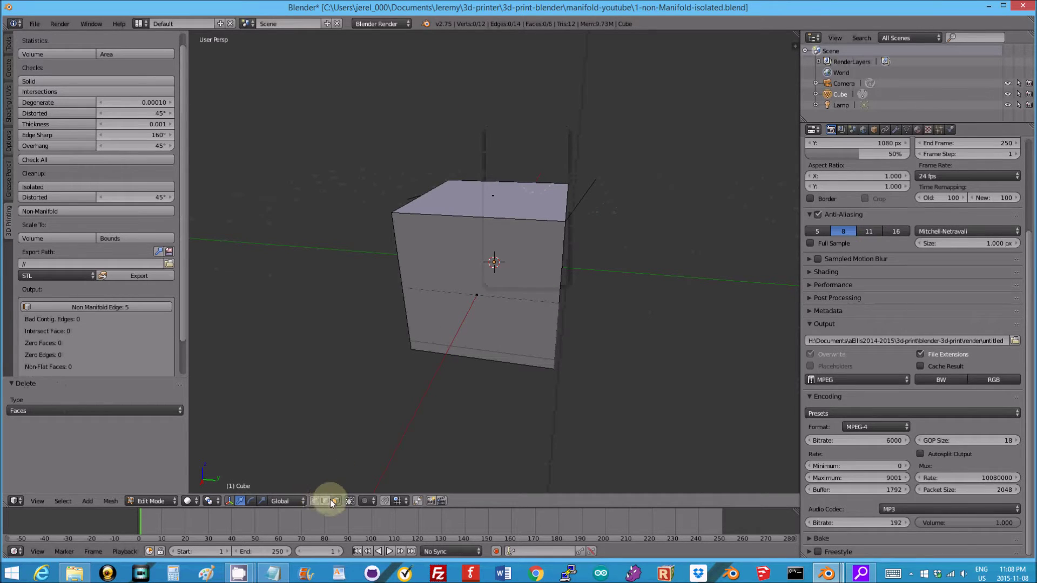
# - Delete the two stray edges, then rerun Check All in wireframe to confirm 0 non-manifold edges
pyautogui.rightClick(572, 200)
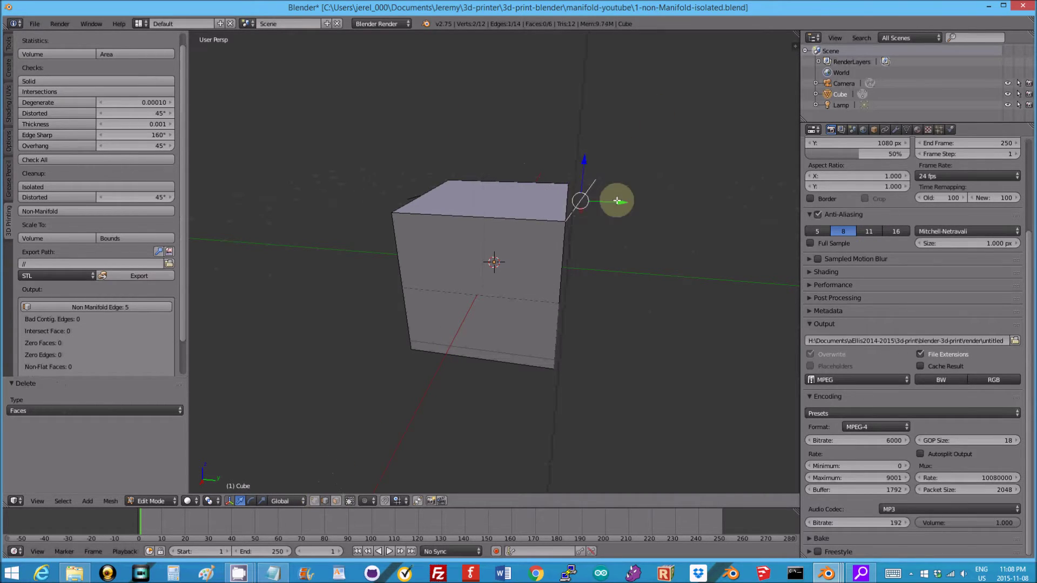
pyautogui.press('x')
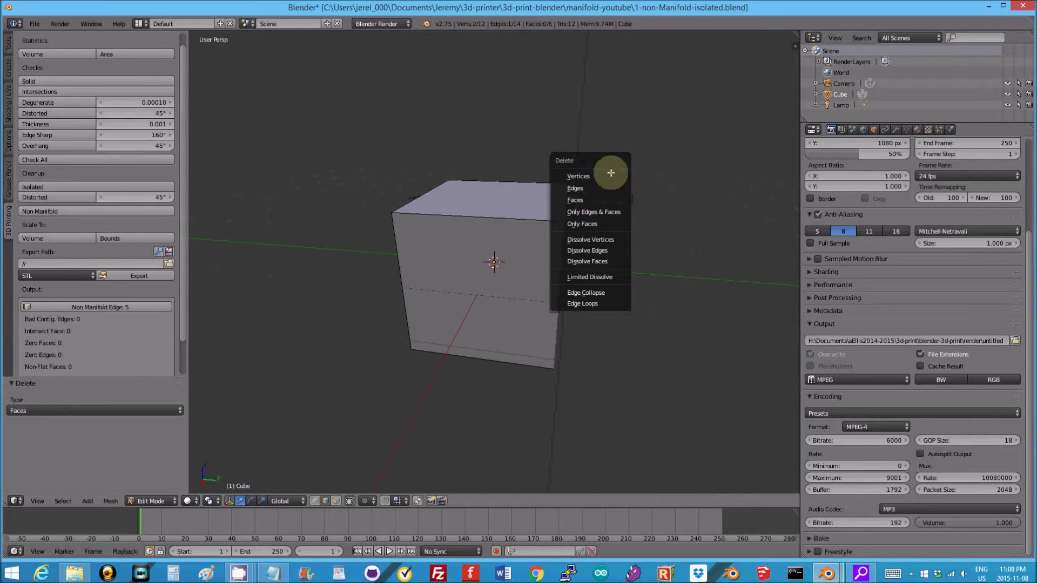
pyautogui.click(575, 188)
pyautogui.rightClick(416, 195)
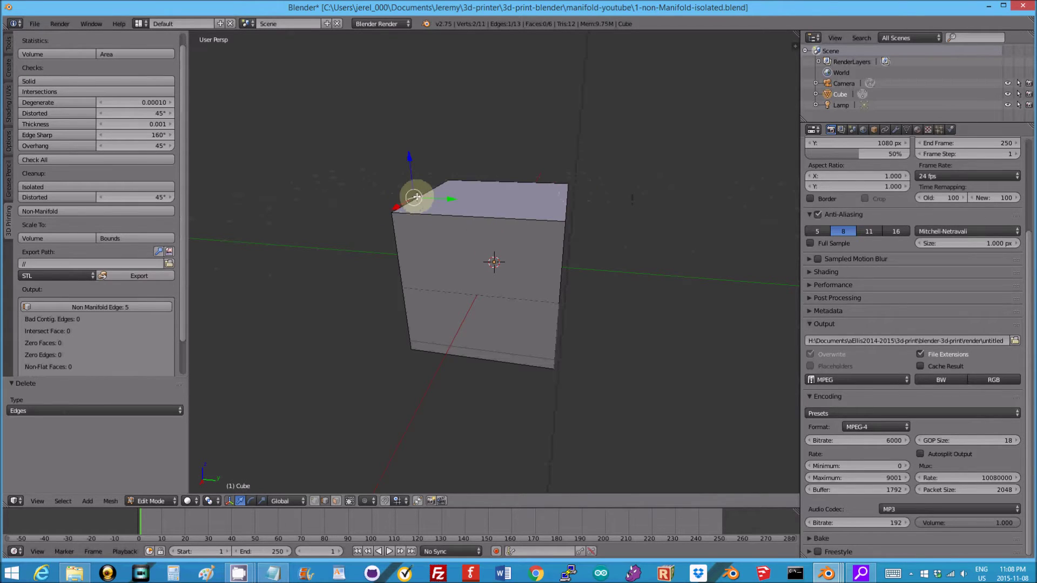
pyautogui.press('x')
pyautogui.click(414, 196)
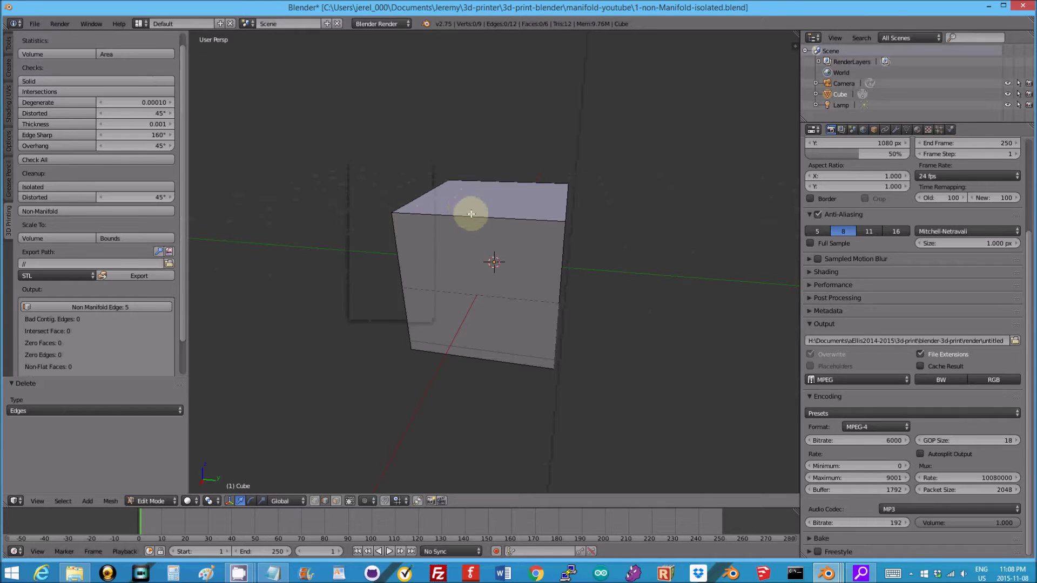
pyautogui.press('z')
pyautogui.moveTo(534, 261)
pyautogui.mouseDown(button='middle')
pyautogui.moveTo(632, 183)
pyautogui.moveTo(507, 224)
pyautogui.moveTo(607, 278)
pyautogui.mouseUp(button='middle')
pyautogui.click(93, 158)
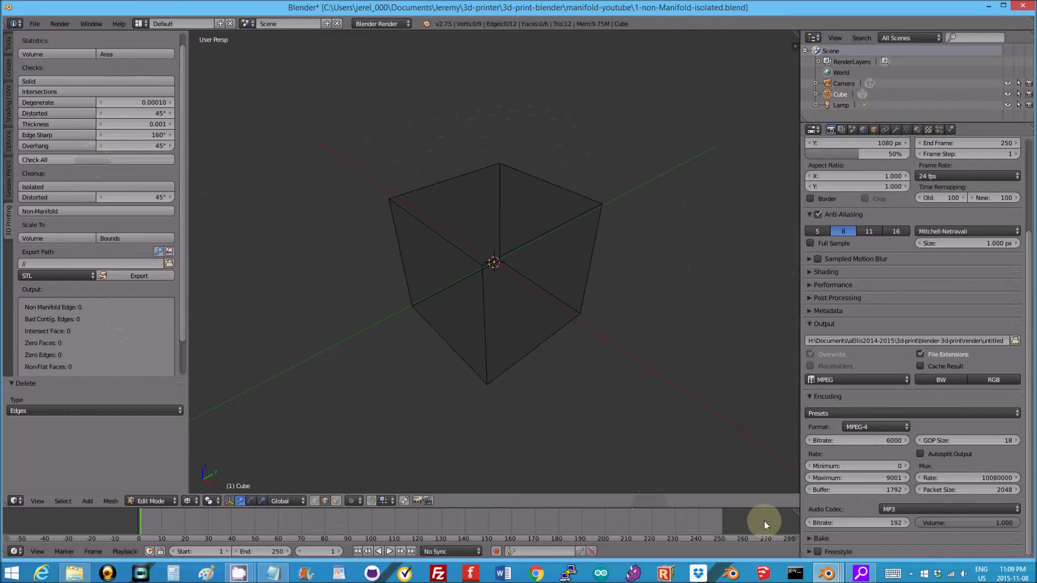
# - Open 2-non-Manifold-shared-face.blend in the edited example window
pyautogui.moveTo(739, 568)
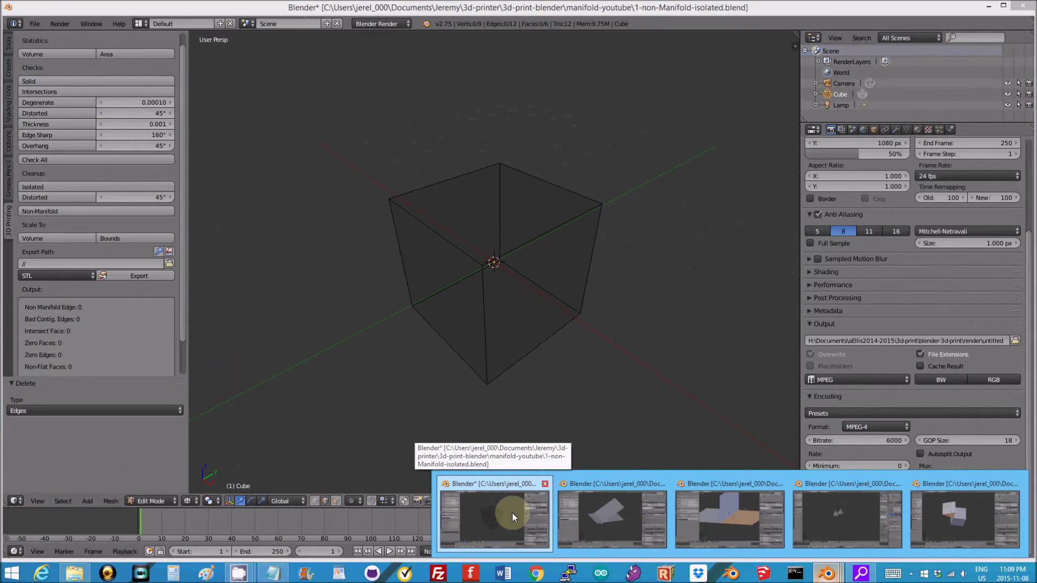
pyautogui.click(607, 400)
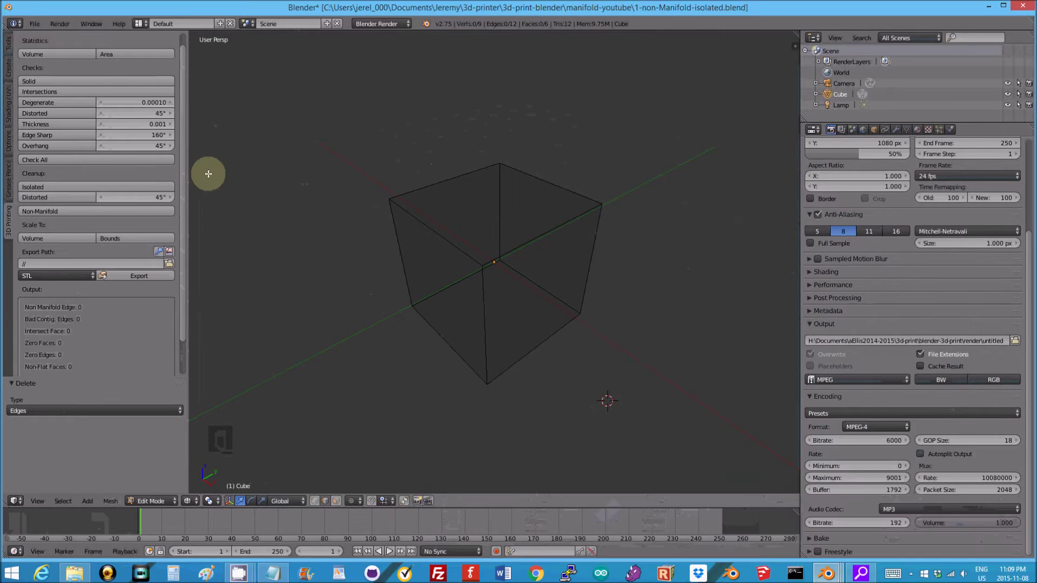
pyautogui.click(34, 24)
pyautogui.click(50, 48)
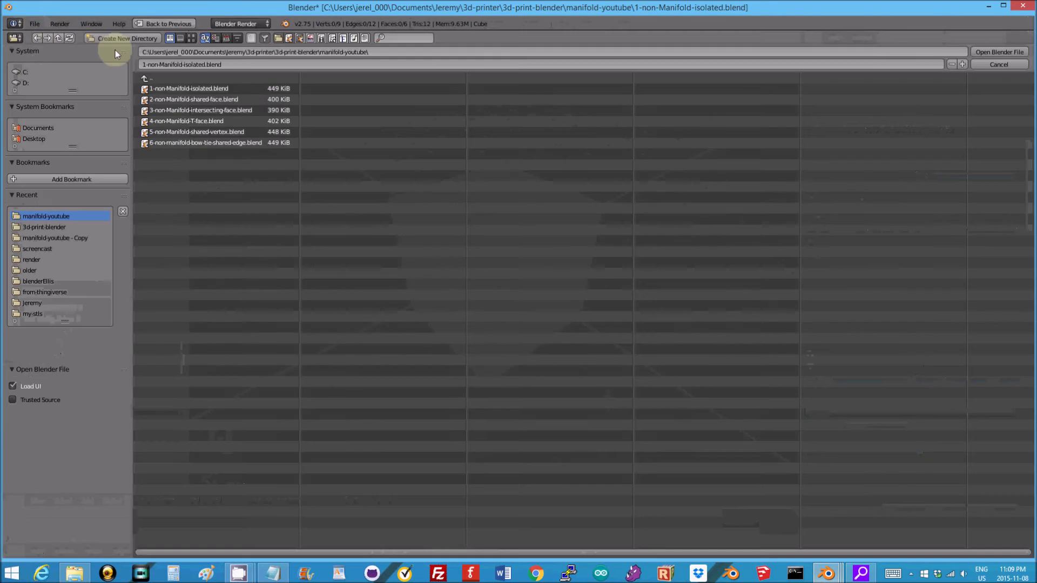
pyautogui.doubleClick(170, 99)
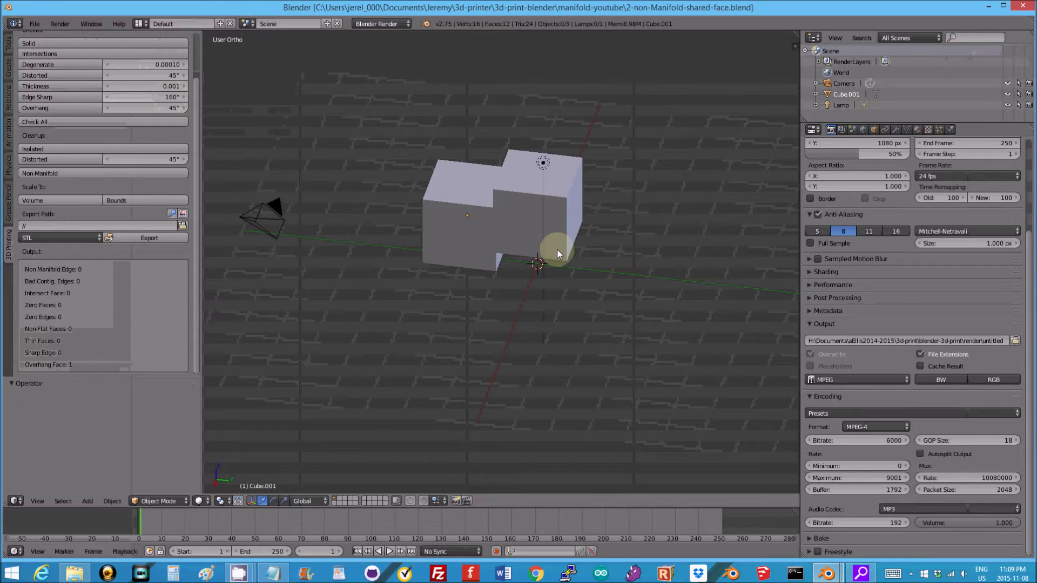
# - Run Check All and Non-Manifold cleanup on the two cubes, leaving 4 intersecting faces
pyautogui.moveTo(556, 249); pyautogui.dragTo(608, 228, button='middle')
pyautogui.press('z')
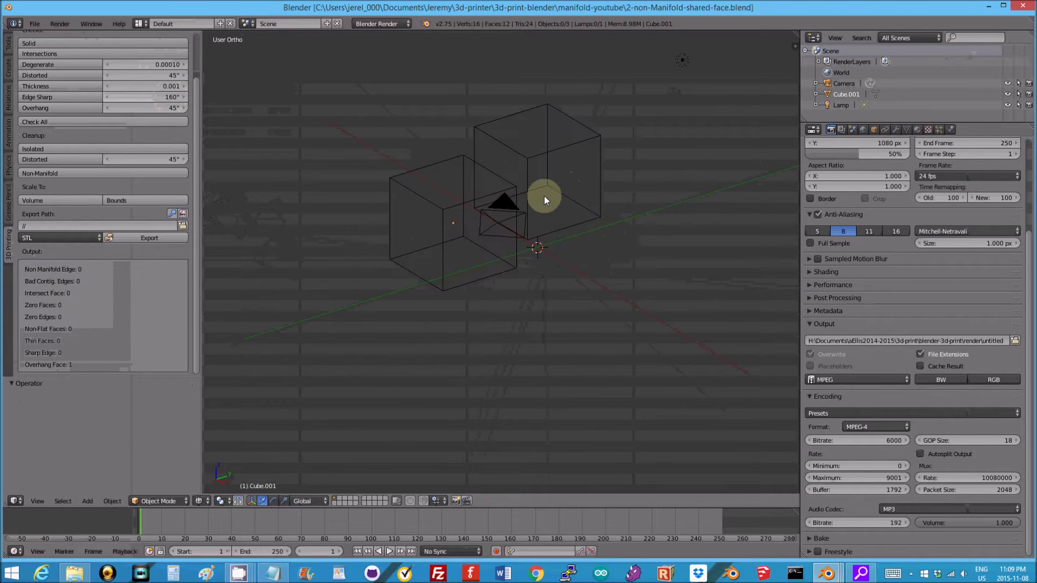
pyautogui.moveTo(543, 195)
pyautogui.mouseDown(button='middle')
pyautogui.moveTo(582, 214)
pyautogui.moveTo(393, 247)
pyautogui.mouseUp(button='middle')
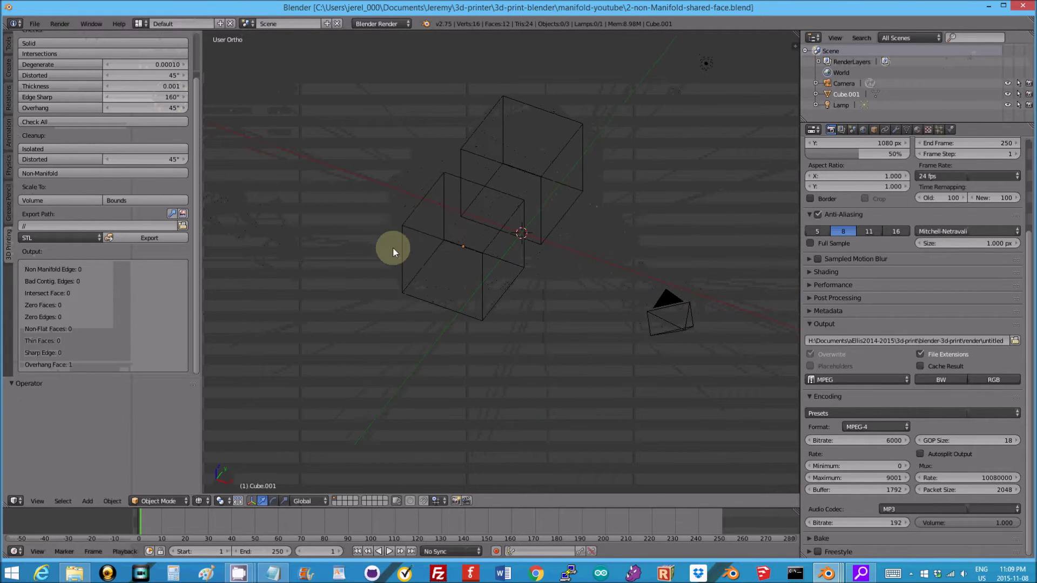
pyautogui.click(92, 122)
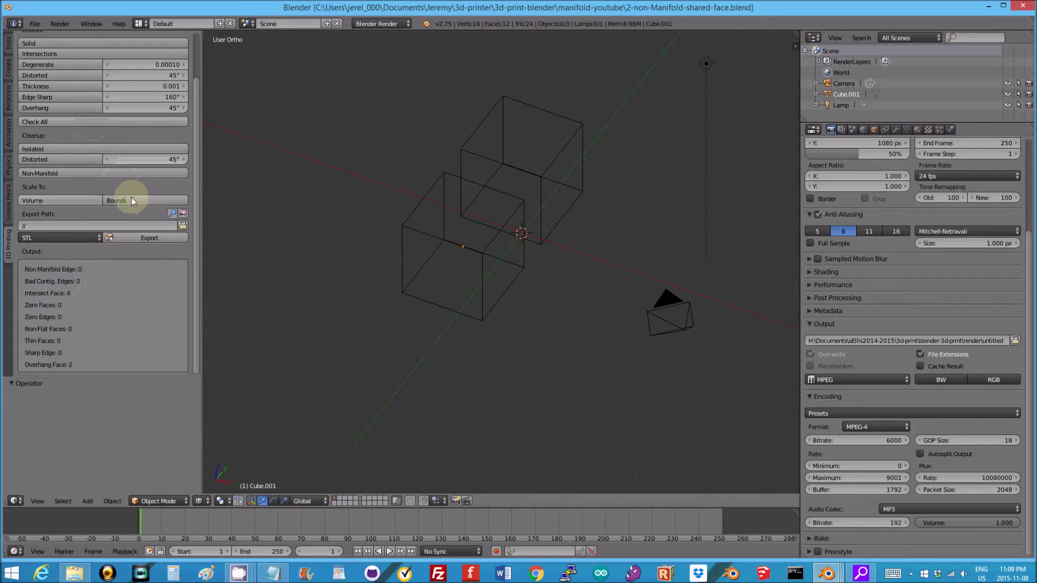
pyautogui.click(94, 172)
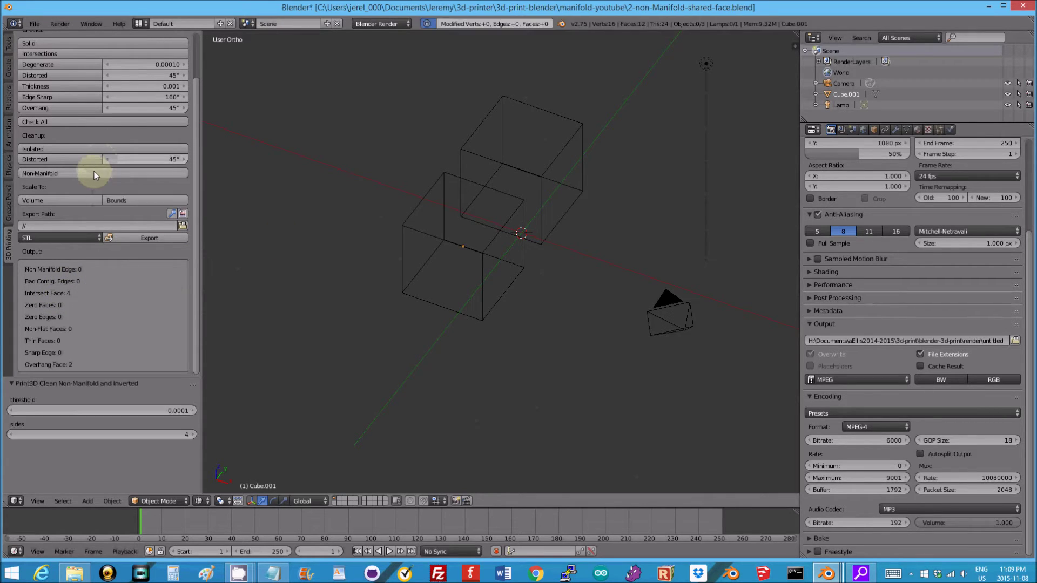
pyautogui.press('z')
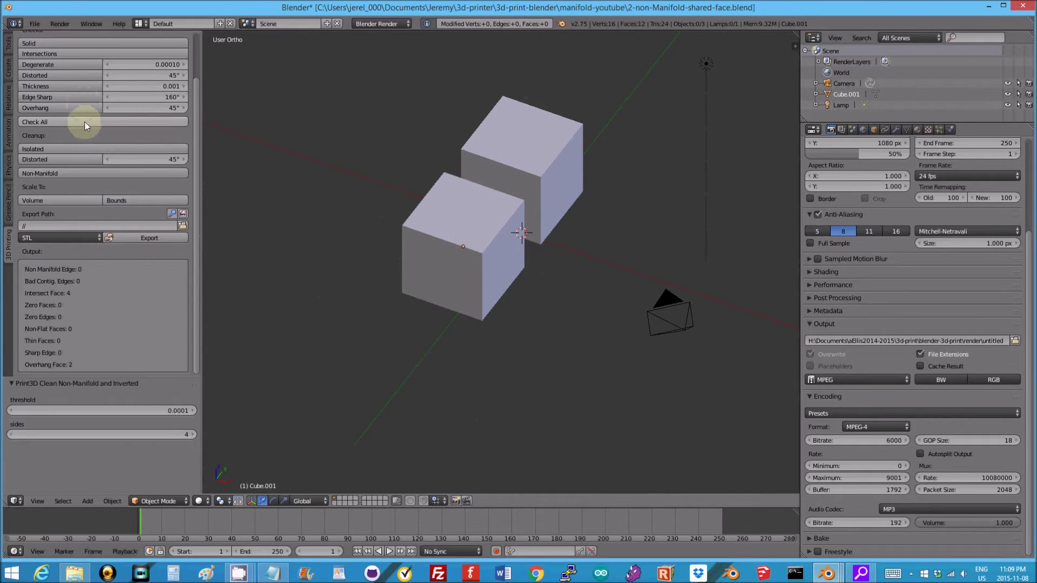
pyautogui.moveTo(522, 260)
pyautogui.mouseDown(button='middle')
pyautogui.moveTo(542, 277)
pyautogui.moveTo(517, 290)
pyautogui.moveTo(470, 275)
pyautogui.moveTo(502, 270)
pyautogui.moveTo(523, 282)
pyautogui.moveTo(485, 280)
pyautogui.moveTo(531, 287)
pyautogui.moveTo(482, 277)
pyautogui.moveTo(508, 270)
pyautogui.mouseUp(button='middle')
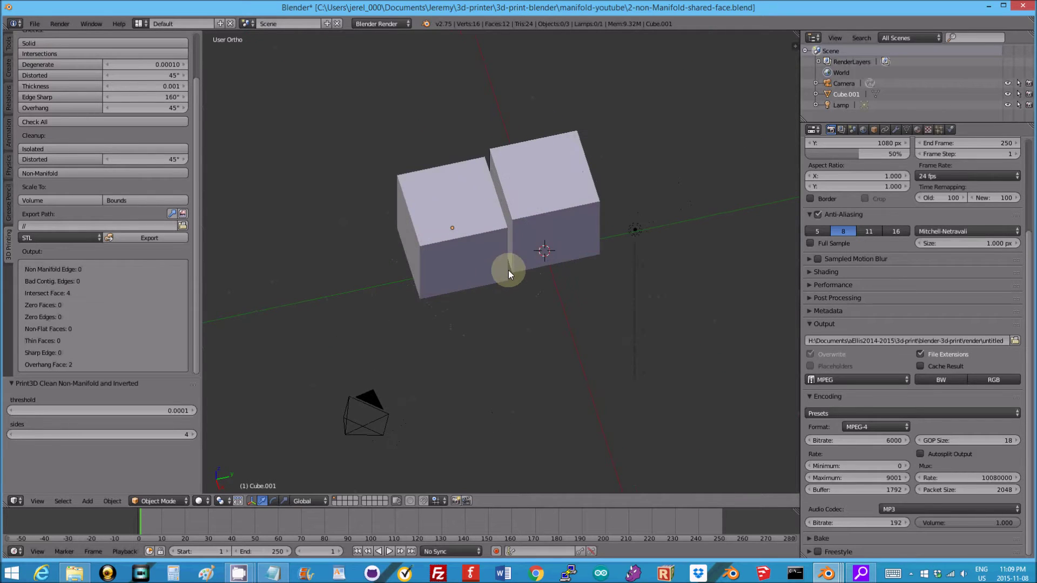
# - Select Cube.001, then switch to the 3-non-Manifold-intersecting-face.blend window
pyautogui.rightClick(554, 251)
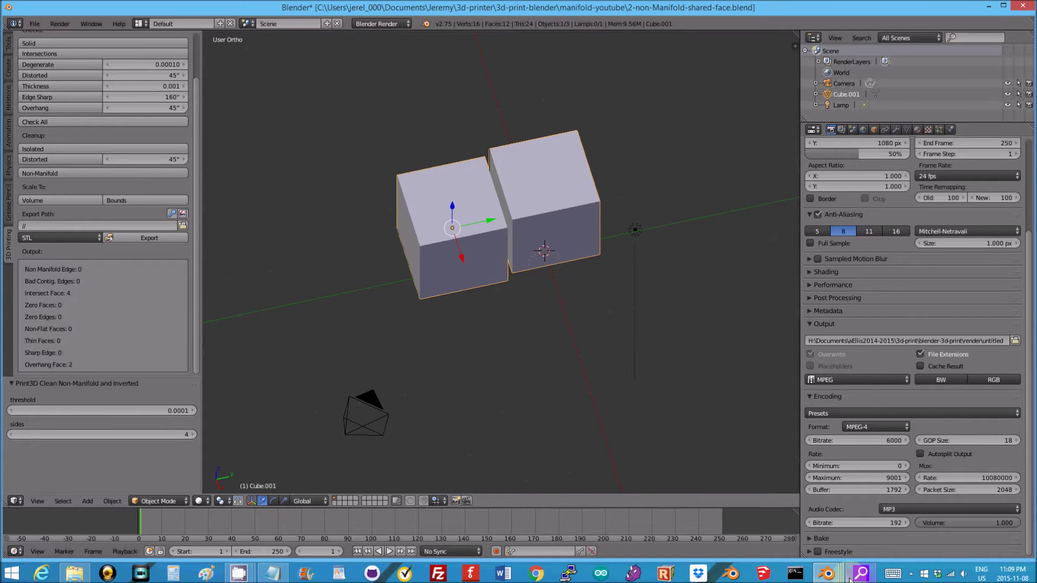
pyautogui.moveTo(827, 575)
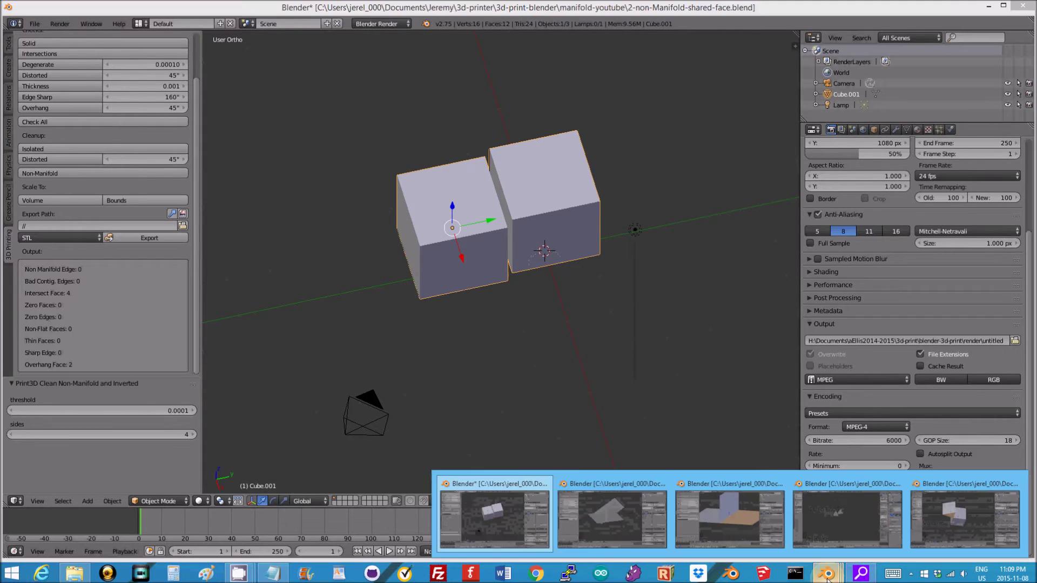
pyautogui.click(600, 515)
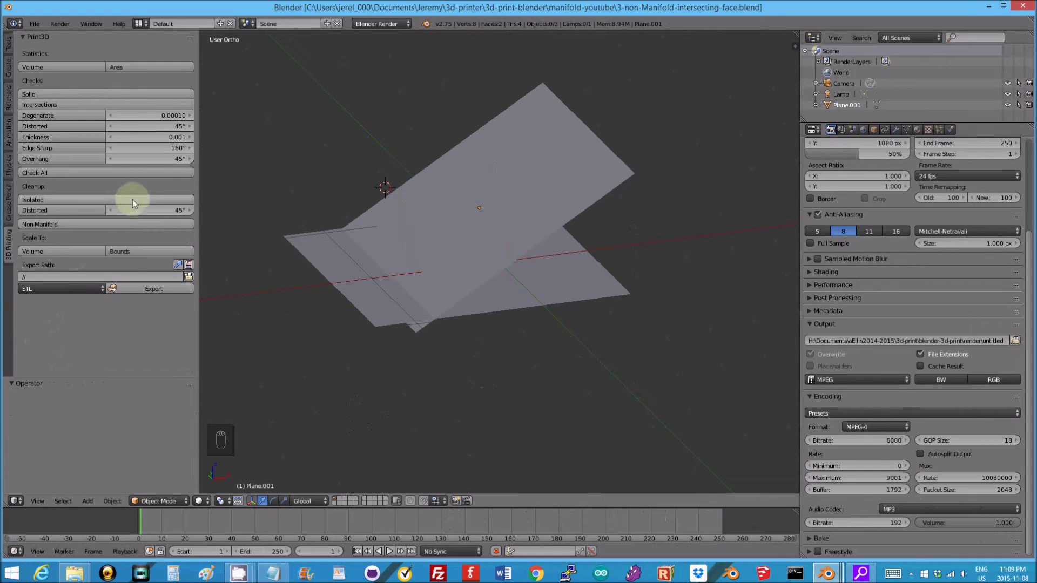
# - Run the 3D-print checks on the intersecting planes and select the reported non-manifold edges in Edit Mode
pyautogui.click(101, 173)
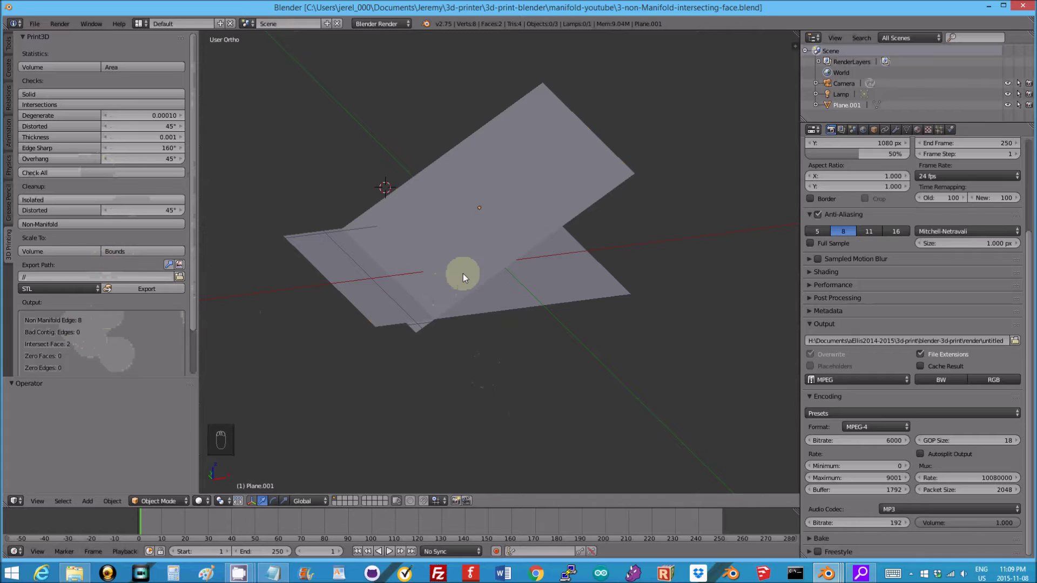
pyautogui.press('Tab')
pyautogui.click(77, 171)
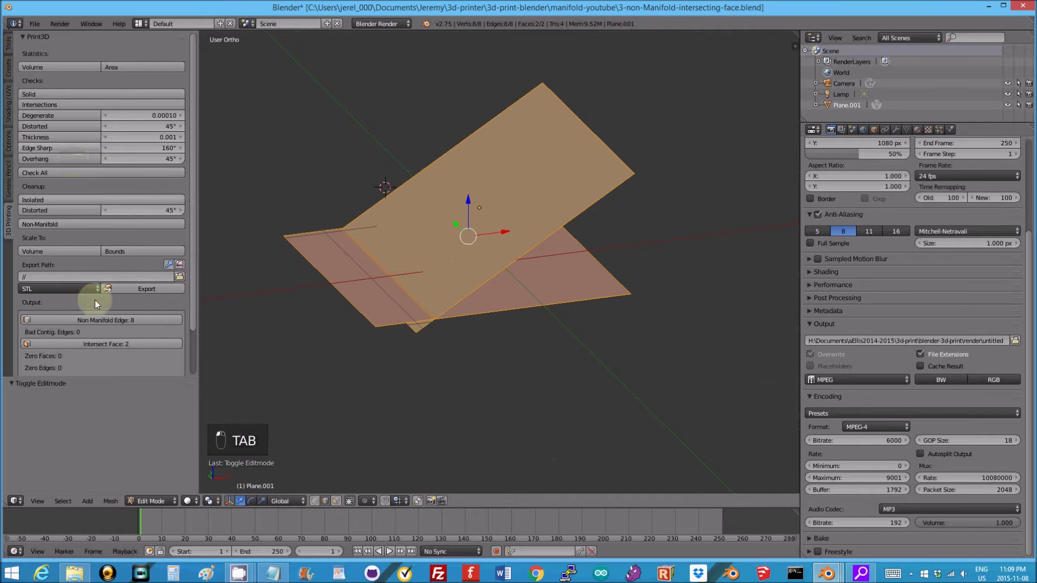
pyautogui.click(120, 322)
pyautogui.moveTo(510, 290)
pyautogui.mouseDown(button='middle')
pyautogui.moveTo(579, 285)
pyautogui.moveTo(532, 222)
pyautogui.moveTo(484, 304)
pyautogui.moveTo(504, 285)
pyautogui.moveTo(493, 291)
pyautogui.mouseUp(button='middle')
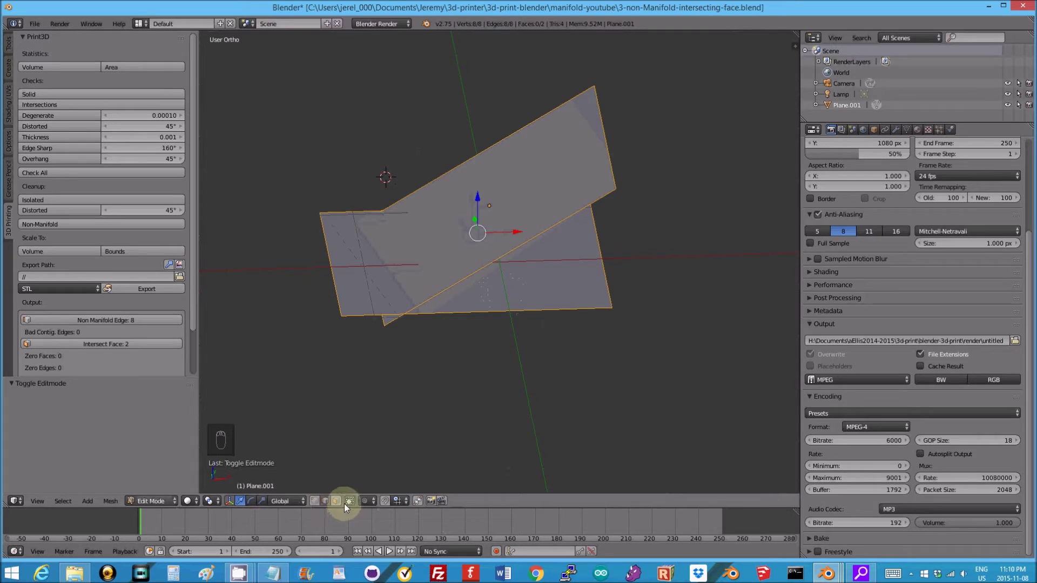
# - Separate one face of the upper plane into Plane.000, return to Object Mode, and select the lower plane
pyautogui.rightClick(508, 211)
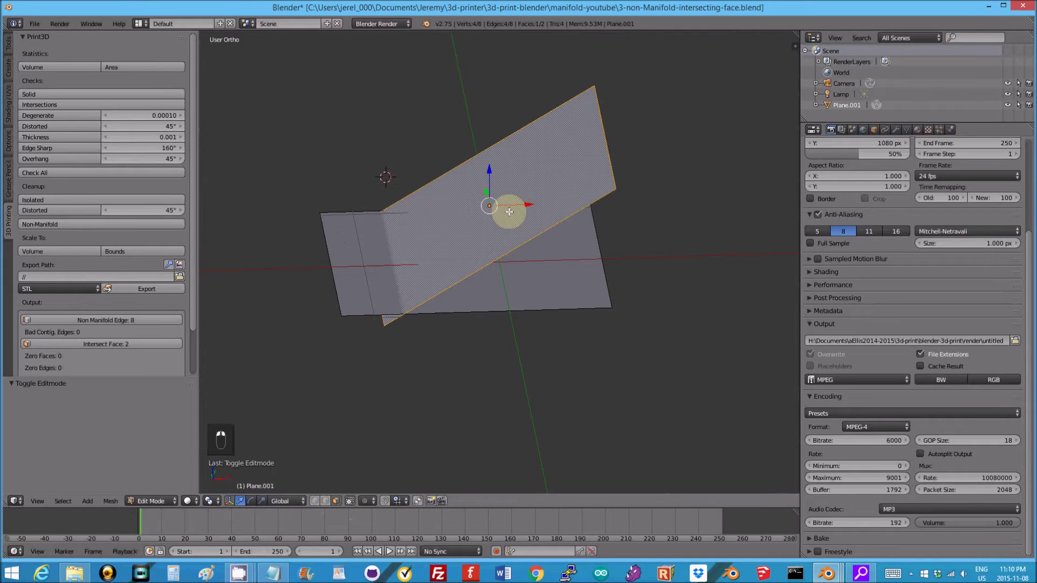
pyautogui.press('p')
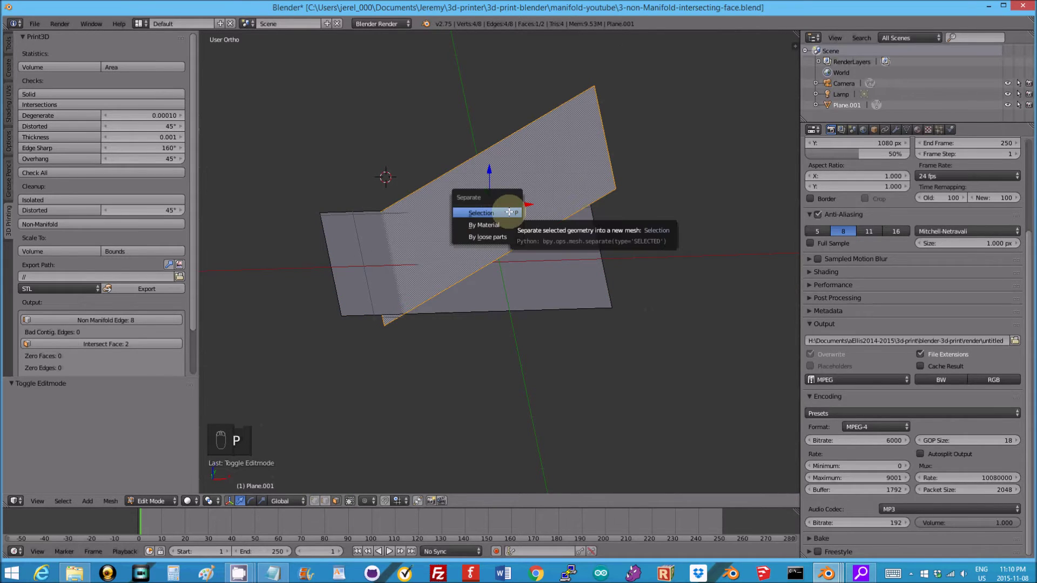
pyautogui.click(506, 211)
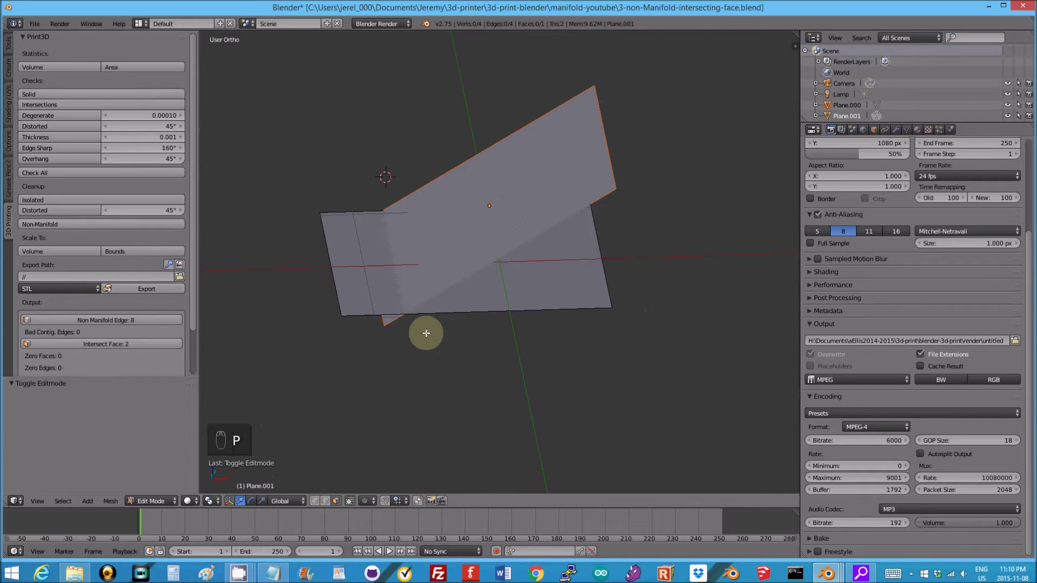
pyautogui.press('Tab')
pyautogui.rightClick(512, 278)
pyautogui.rightClick(533, 205)
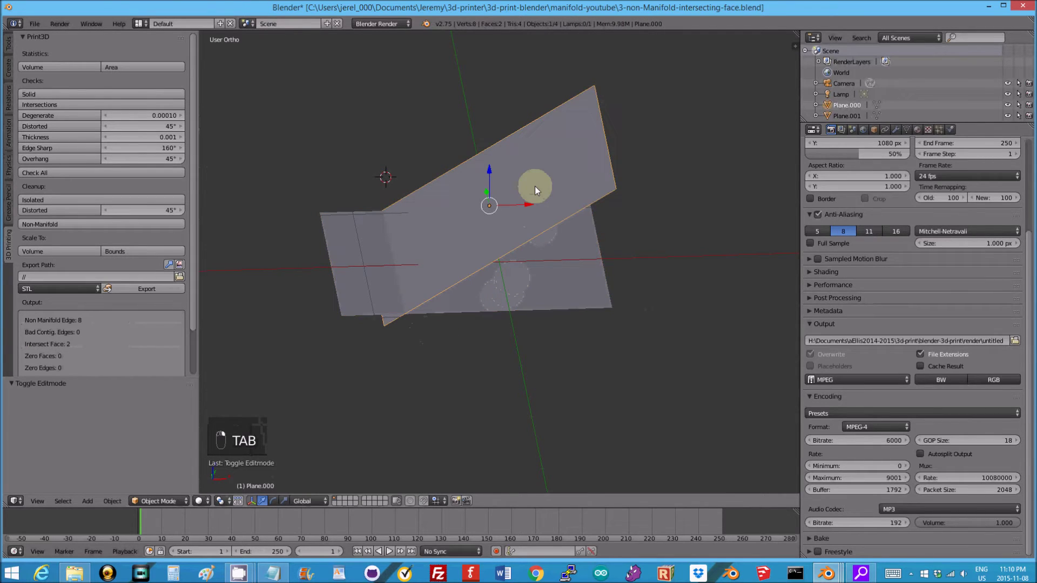
pyautogui.rightClick(520, 299)
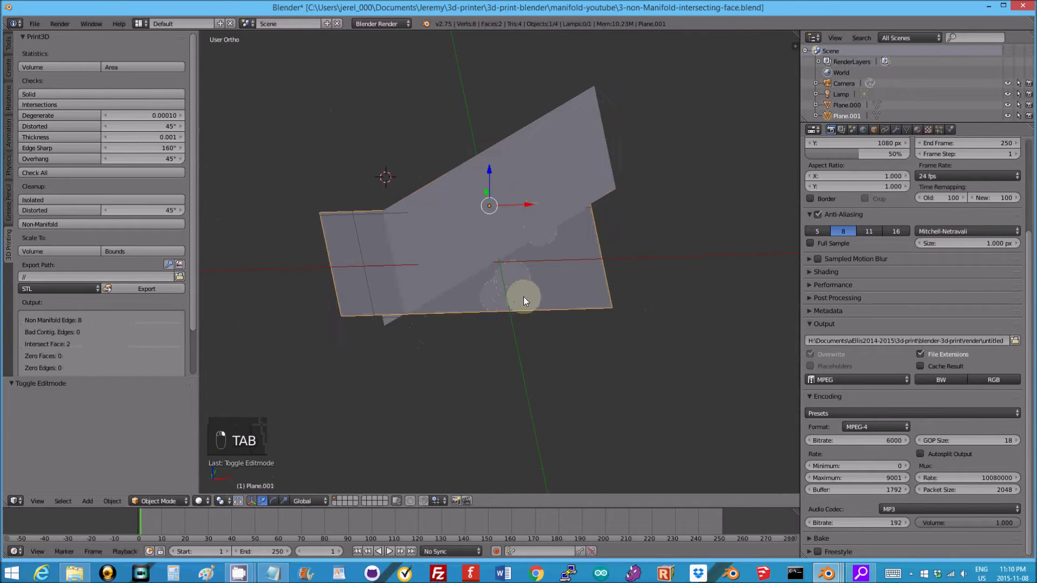
# - Select Plane.000, run Check All, and clean its non-manifold geometry
pyautogui.rightClick(533, 176)
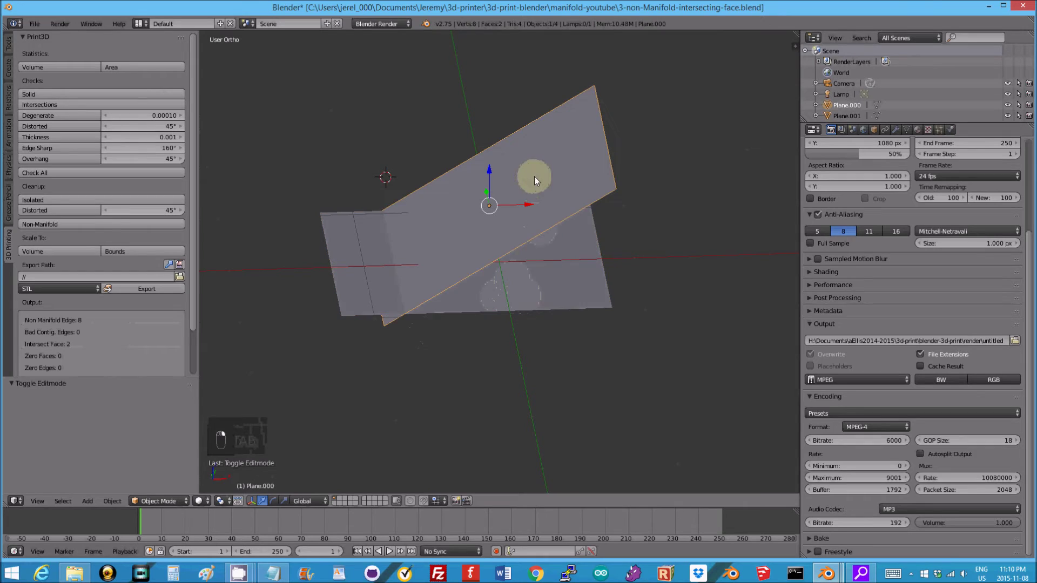
pyautogui.click(87, 172)
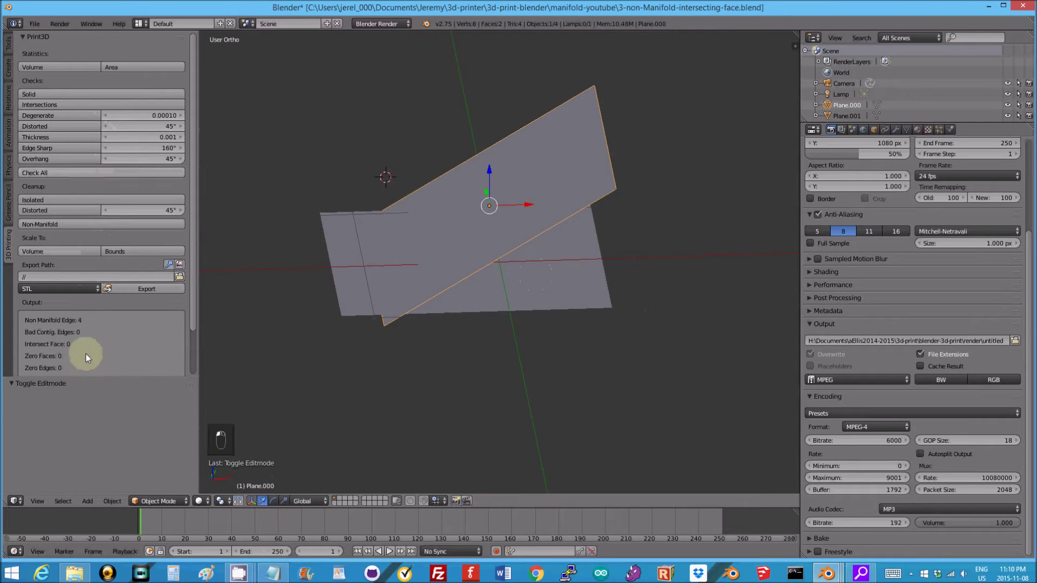
pyautogui.click(95, 225)
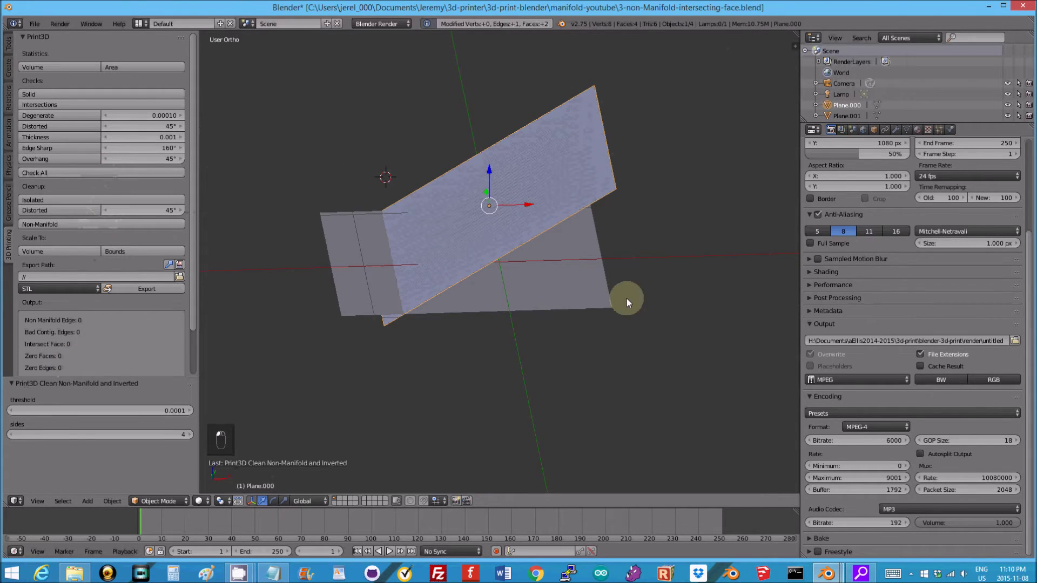
# - Check and clean non-manifold geometry on Plane.001, then add Plane.000 to the selection
pyautogui.rightClick(536, 287)
pyautogui.click(51, 174)
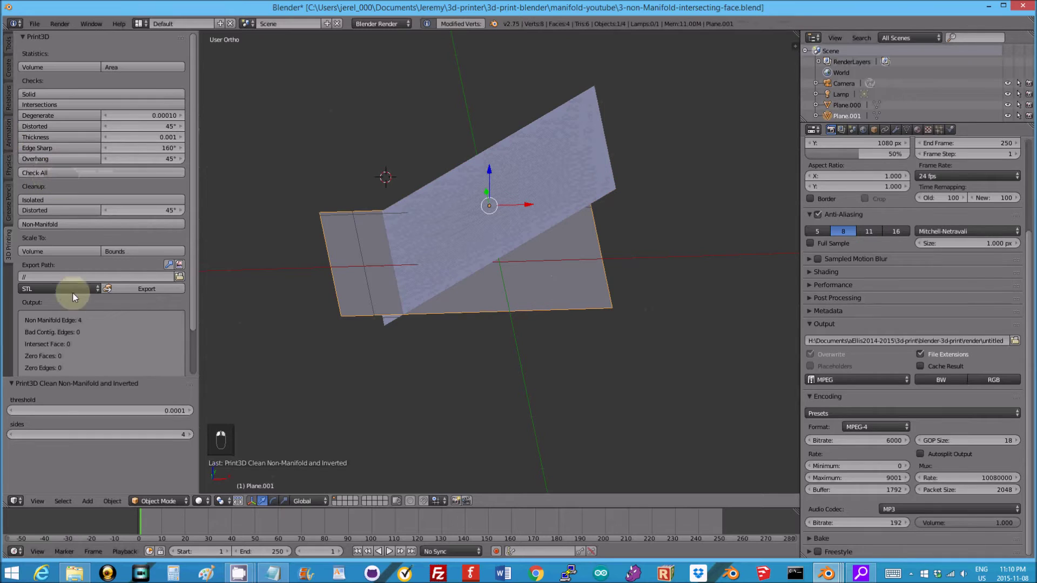
pyautogui.click(103, 225)
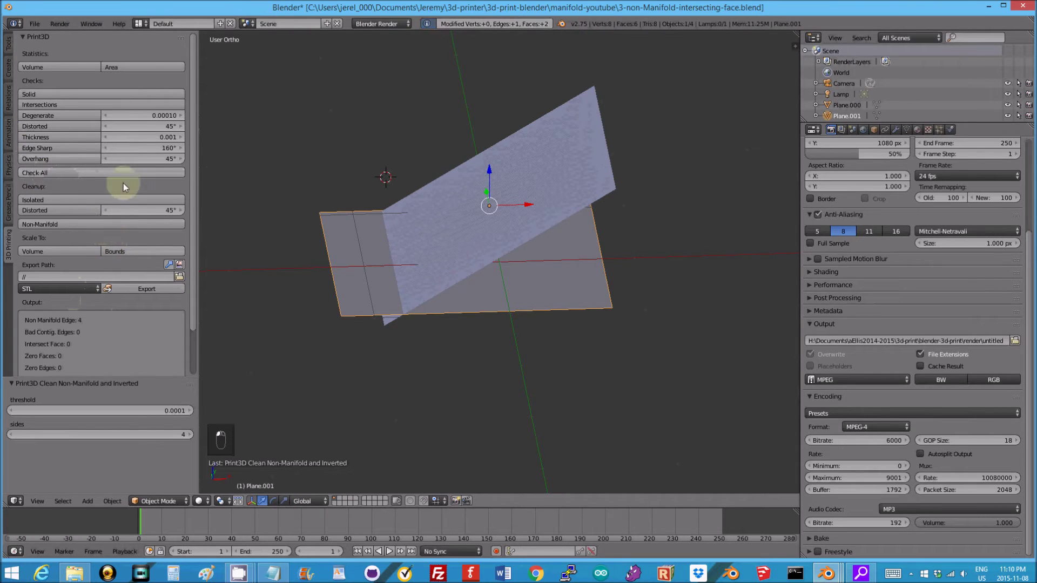
pyautogui.keyDown('shift'); pyautogui.rightClick(524, 225); pyautogui.keyUp('shift')
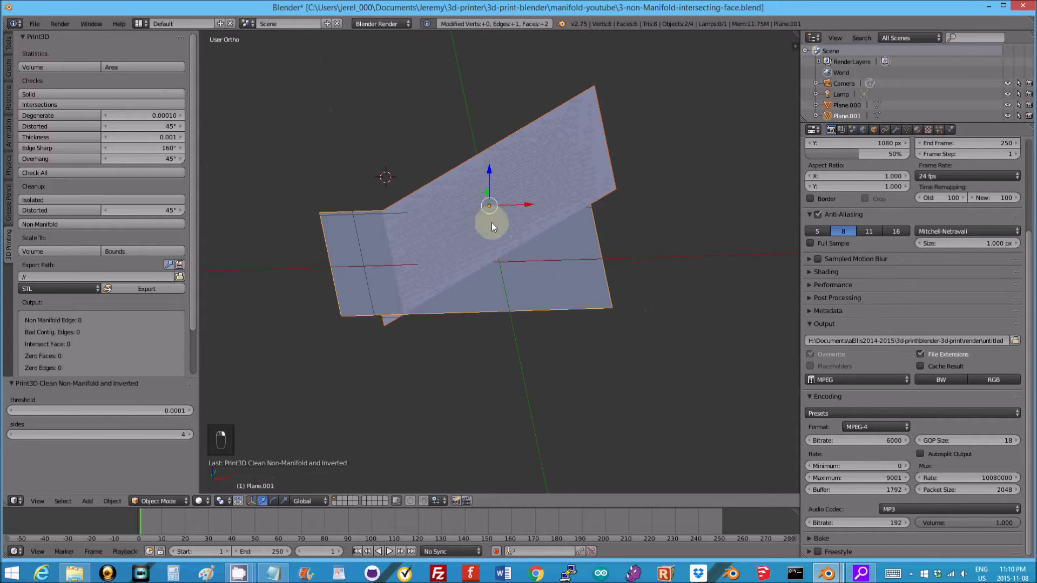
# - Join the two planes into Plane.001 and rerun the checks in Edit Mode
pyautogui.hotkey('ctrl', 'j')
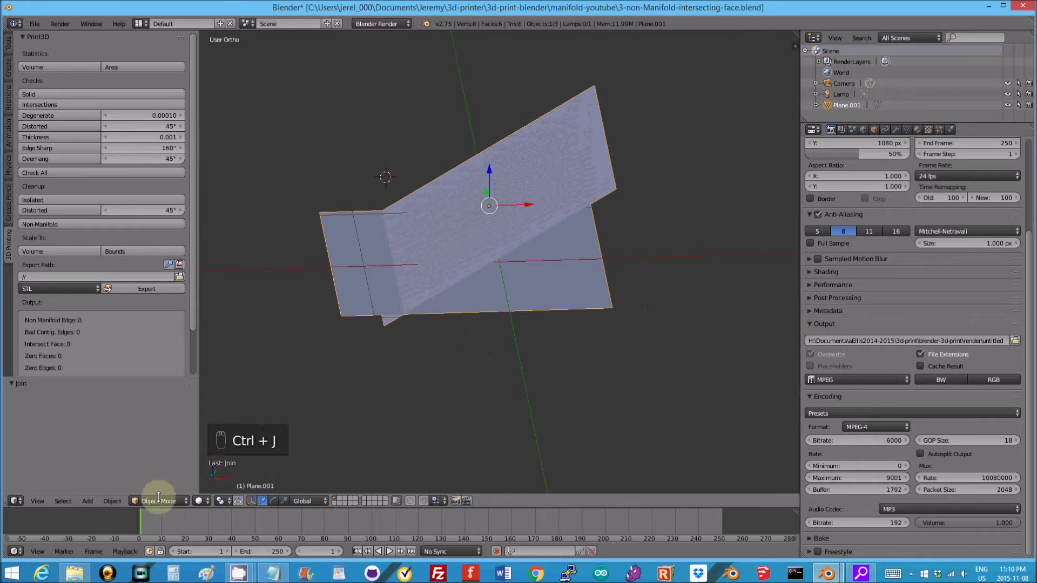
pyautogui.press('Tab')
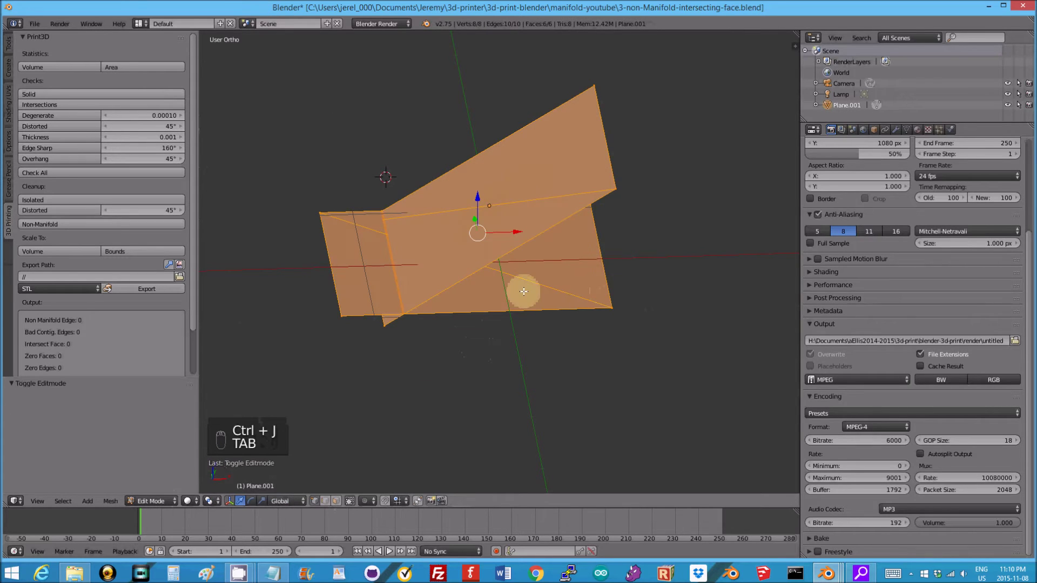
pyautogui.click(77, 171)
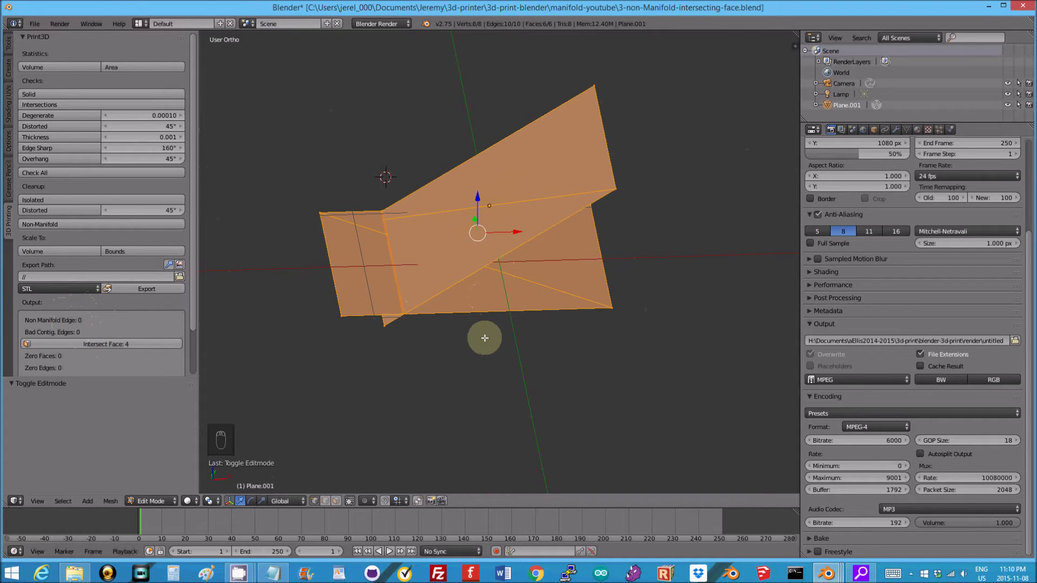
# - Return to Object Mode and bring up the 4-non-Manifold-T-face.blend example
pyautogui.press('Tab')
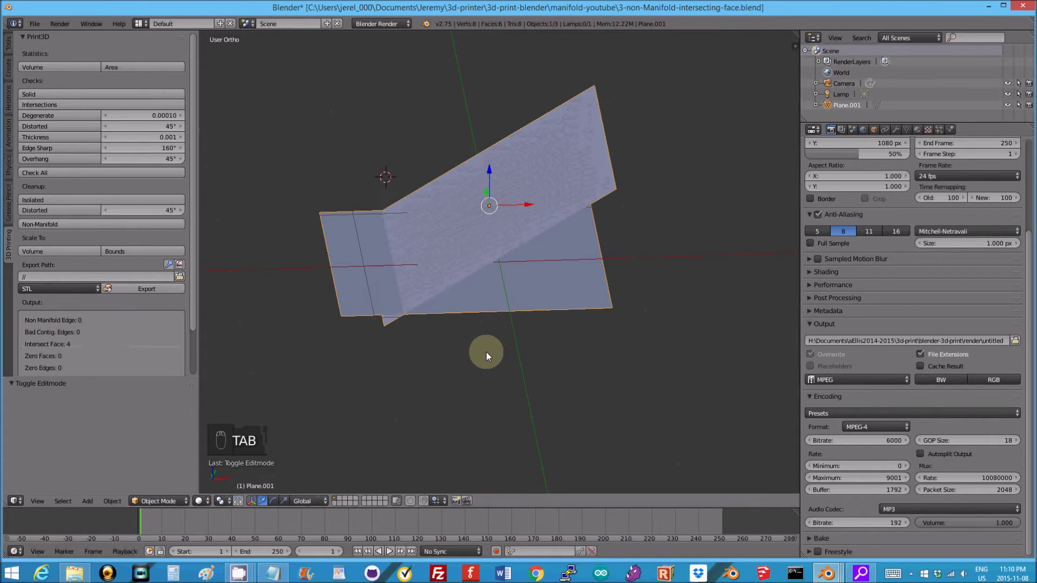
pyautogui.moveTo(825, 576)
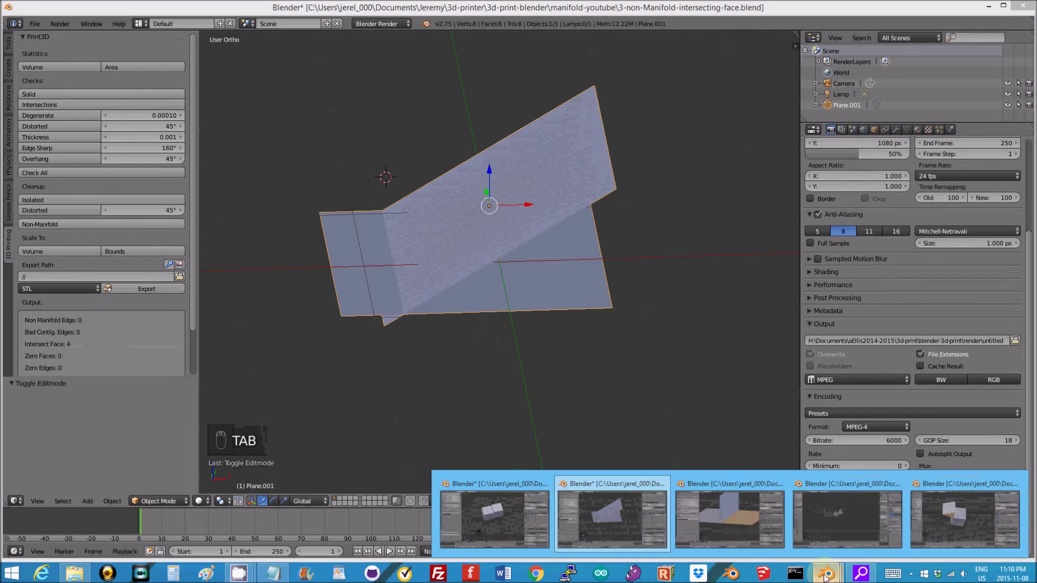
pyautogui.click(727, 509)
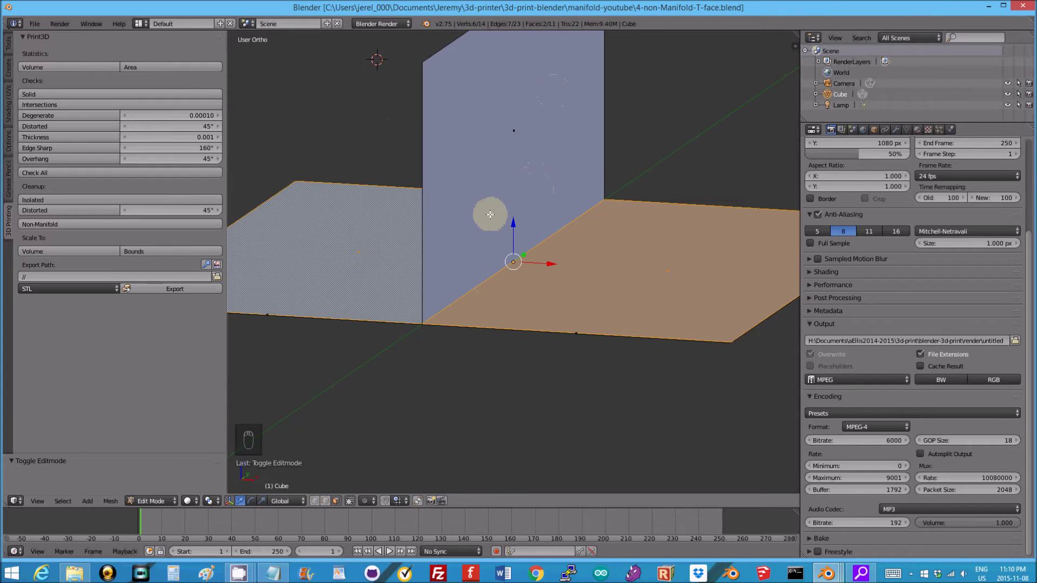
# - Show the sidebar and enable the face normals overlay under Mesh Display
pyautogui.moveTo(527, 234); pyautogui.dragTo(556, 241, button='middle')
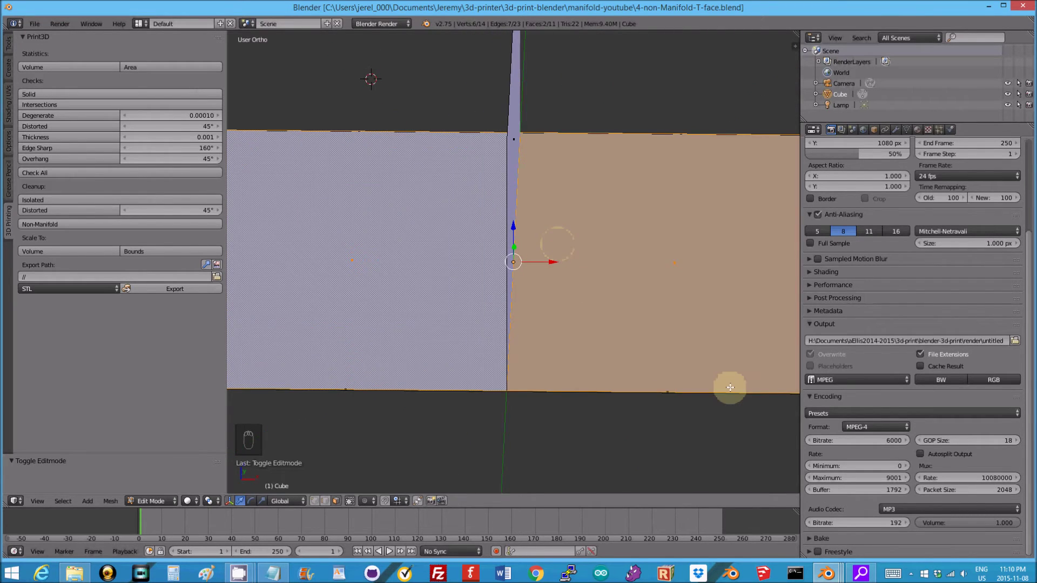
pyautogui.press('n')
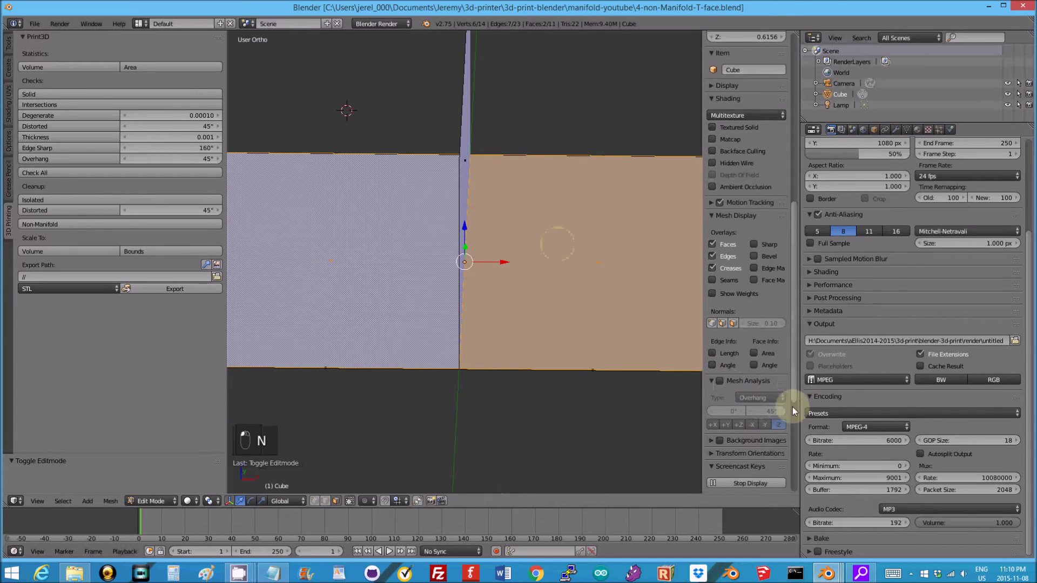
pyautogui.moveTo(787, 393); pyautogui.dragTo(789, 498)
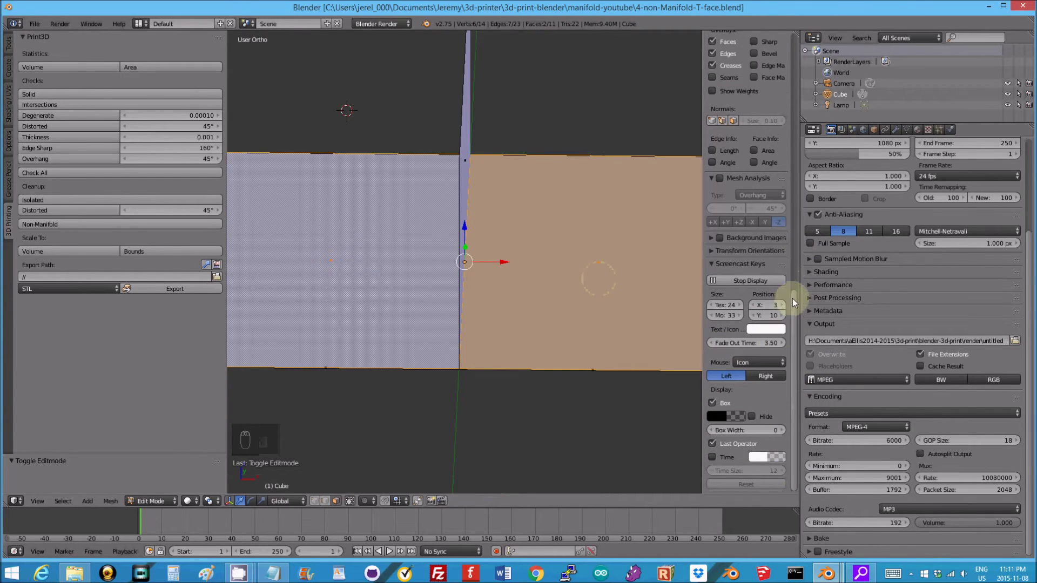
pyautogui.moveTo(794, 304); pyautogui.dragTo(793, 238)
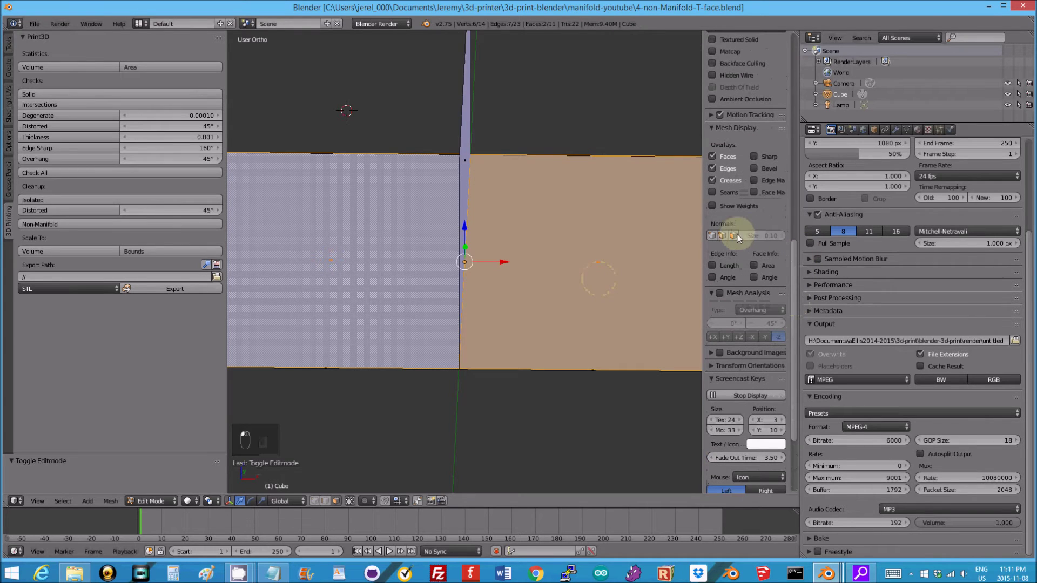
pyautogui.click(733, 235)
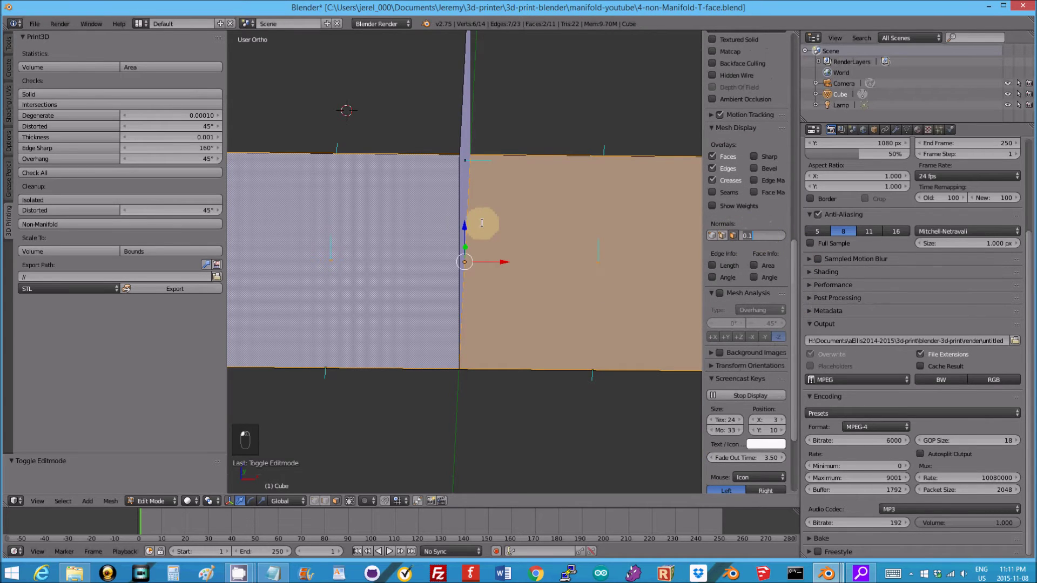
# - Orbit the view to inspect where the vertical face meets the horizontal sheet
pyautogui.moveTo(514, 228); pyautogui.dragTo(490, 204, button='middle')
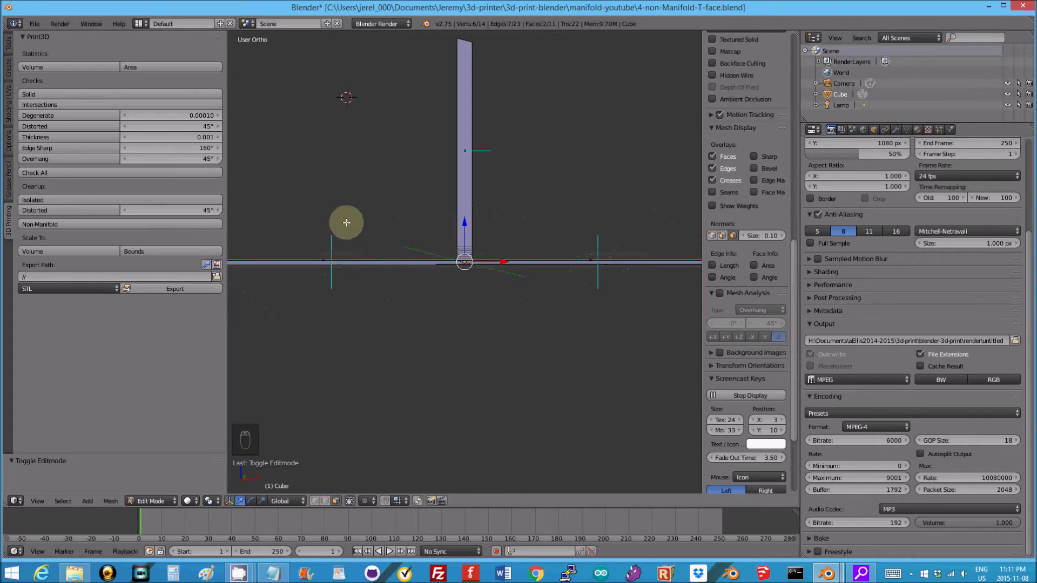
pyautogui.moveTo(331, 276); pyautogui.dragTo(430, 179, button='middle')
pyautogui.moveTo(569, 155)
pyautogui.mouseDown(button='middle')
pyautogui.moveTo(559, 176)
pyautogui.moveTo(551, 167)
pyautogui.moveTo(603, 161)
pyautogui.moveTo(556, 155)
pyautogui.moveTo(570, 160)
pyautogui.moveTo(562, 169)
pyautogui.moveTo(574, 167)
pyautogui.moveTo(562, 158)
pyautogui.mouseUp(button='middle')
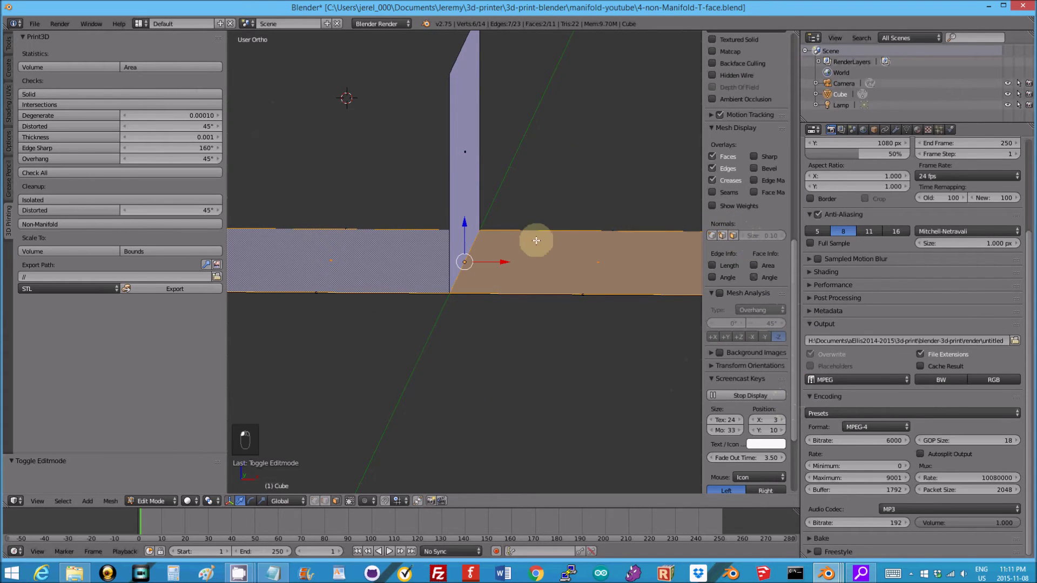
pyautogui.moveTo(534, 238)
pyautogui.mouseDown(button='middle')
pyautogui.moveTo(546, 238)
pyautogui.moveTo(529, 242)
pyautogui.mouseUp(button='middle')
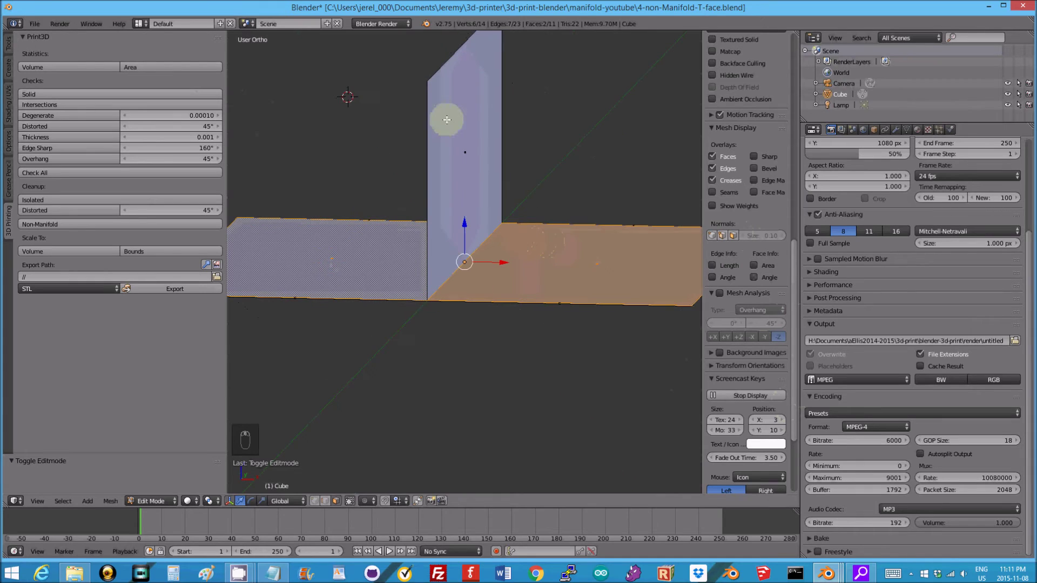
# - Separate the vertical face into its own object, Cube.001, and return to Object Mode
pyautogui.rightClick(463, 140)
pyautogui.press('p')
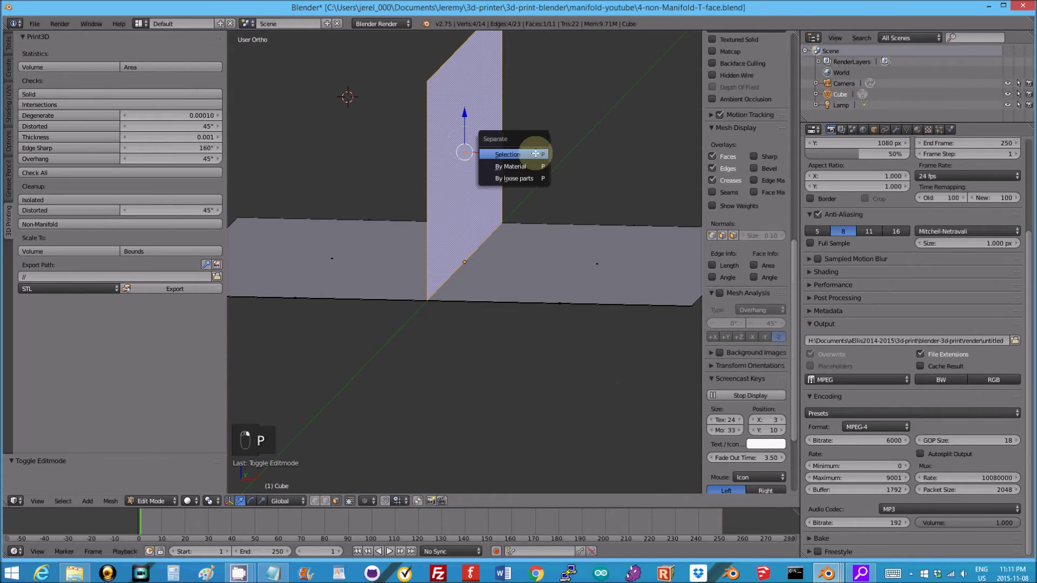
pyautogui.click(532, 155)
pyautogui.rightClick(540, 263)
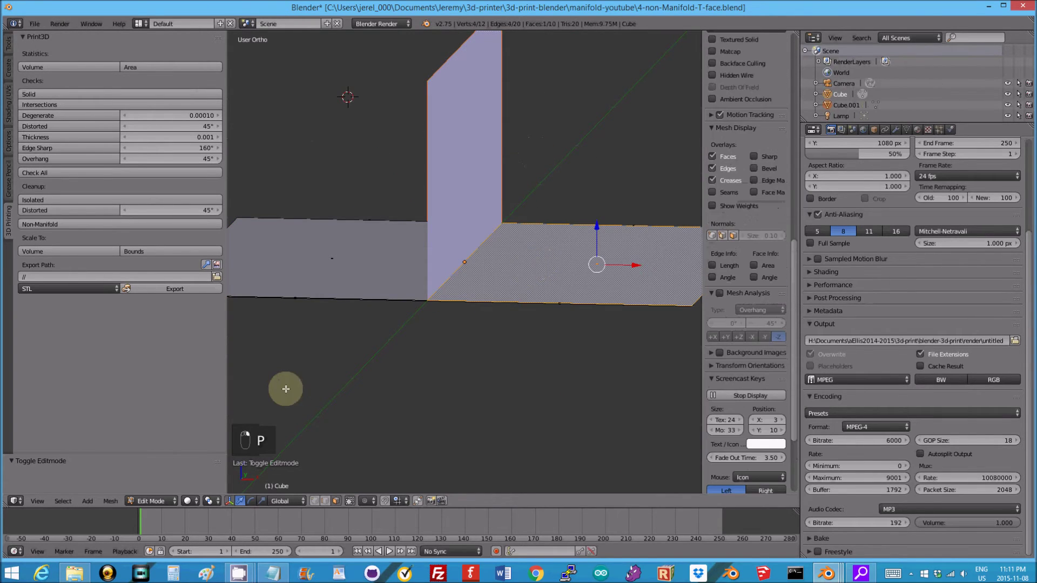
pyautogui.press('Tab')
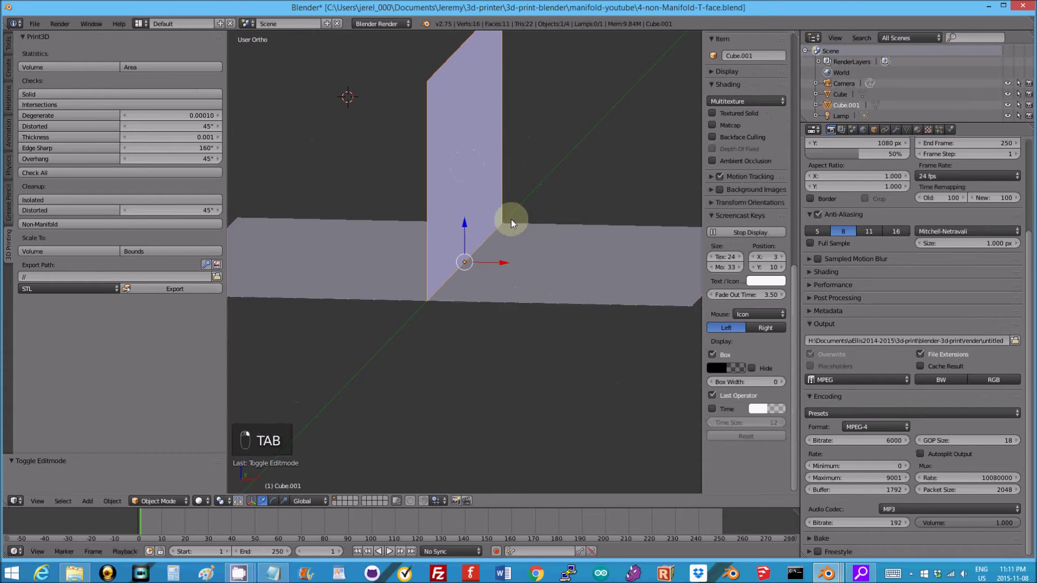
# - Run the checks on Cube and Cube.001, and clean Cube.001's non-manifold geometry
pyautogui.rightClick(517, 237)
pyautogui.click(90, 169)
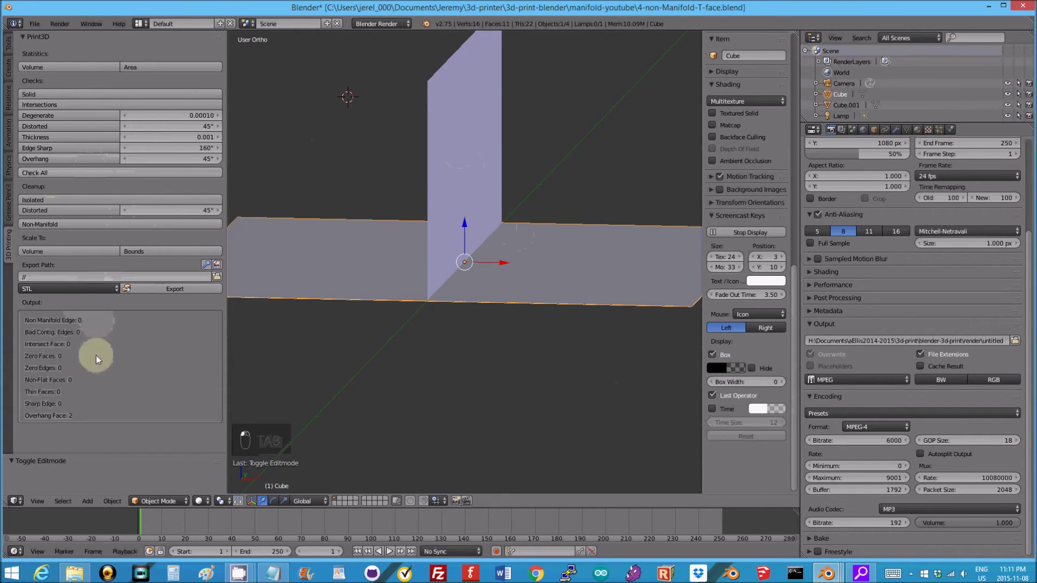
pyautogui.rightClick(456, 151)
pyautogui.click(95, 173)
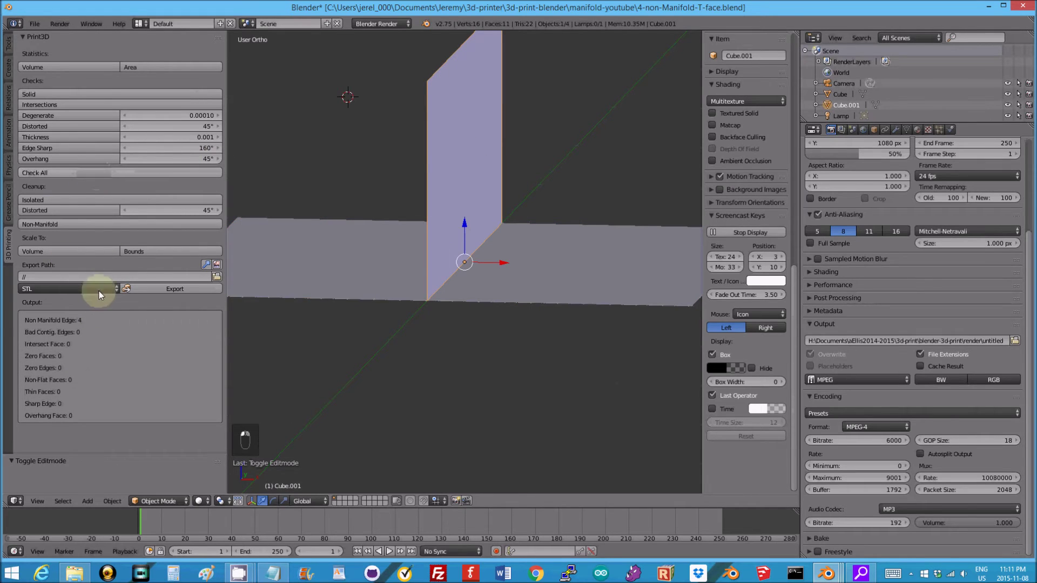
pyautogui.click(90, 224)
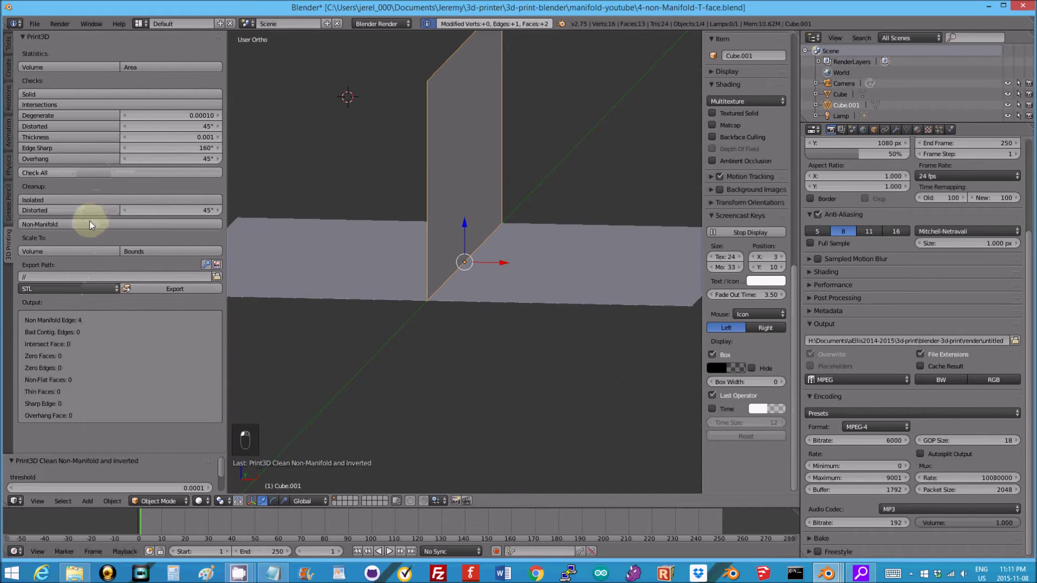
pyautogui.click(143, 174)
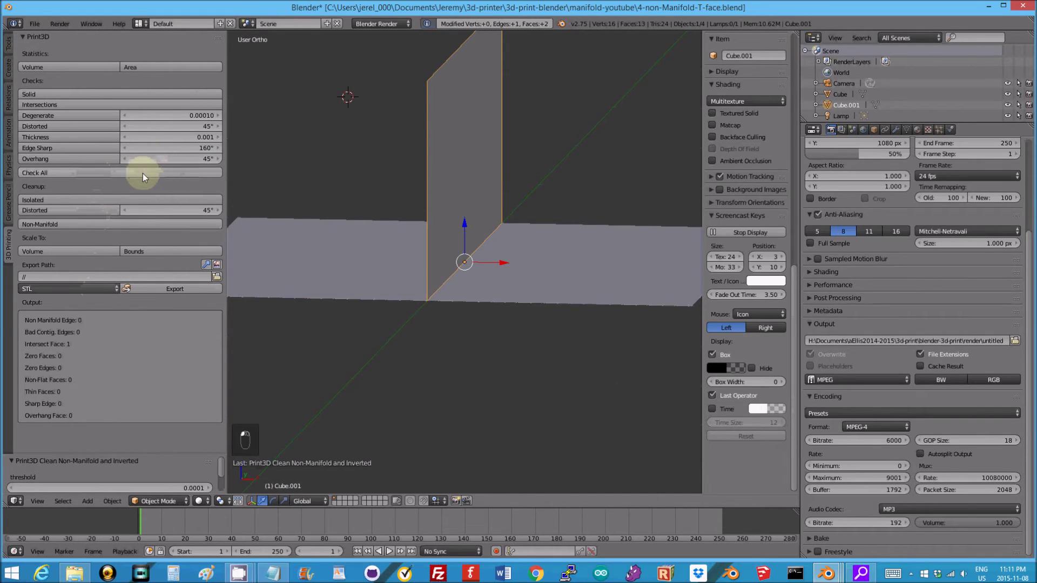
# - Join Cube.001 back into Cube, confirm 0 non-manifold edges, and switch to the shared-vertex file
pyautogui.keyDown('shift'); pyautogui.rightClick(538, 261); pyautogui.keyUp('shift')
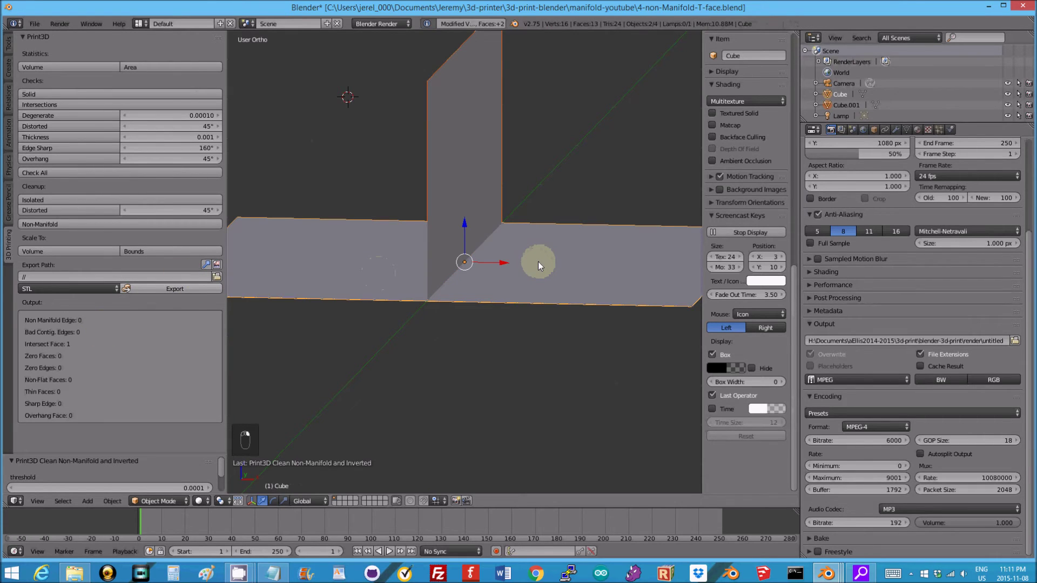
pyautogui.hotkey('ctrl', 'j')
pyautogui.press('Return')
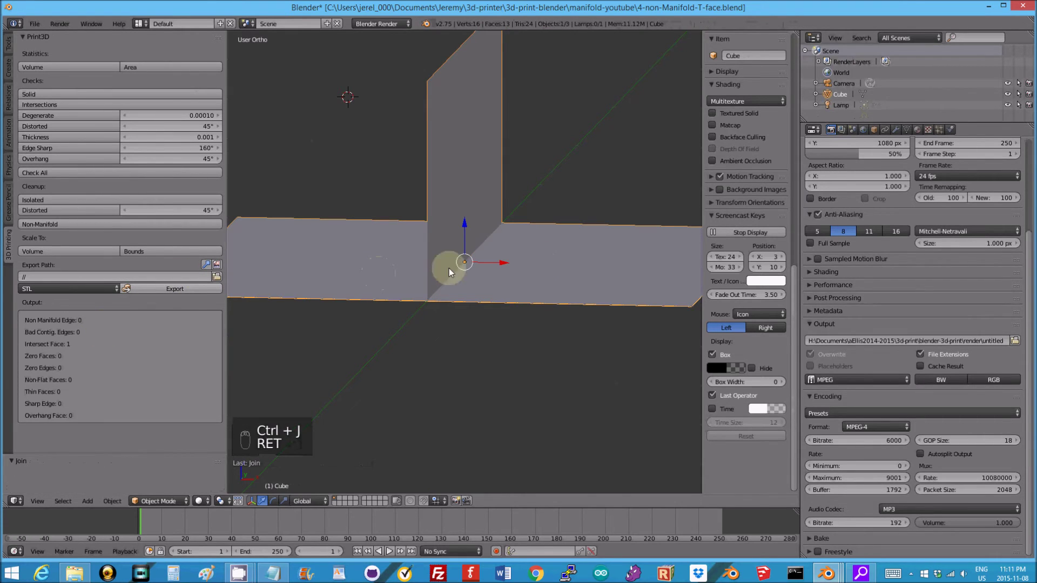
pyautogui.click(124, 169)
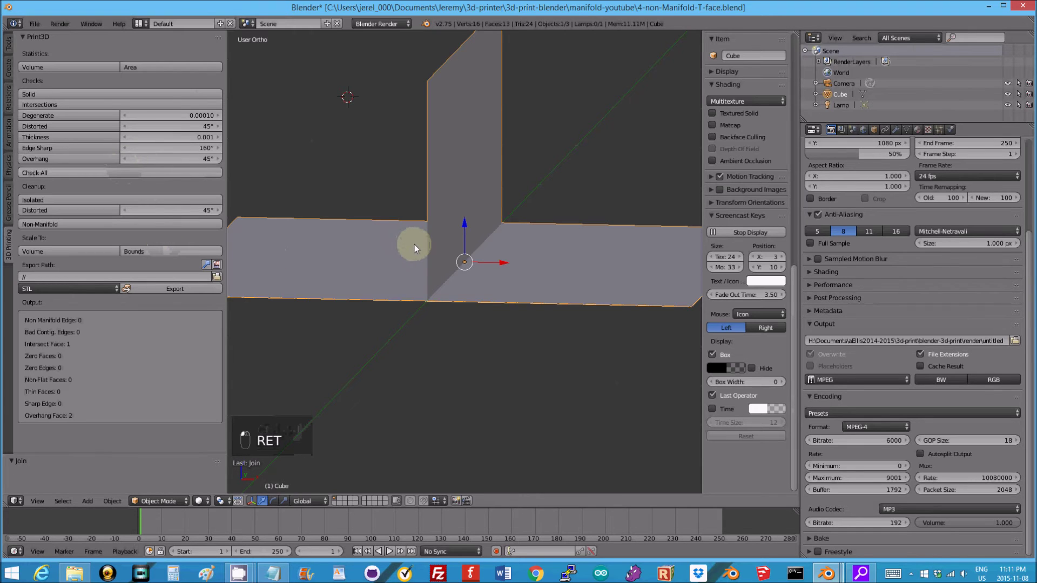
pyautogui.moveTo(826, 574)
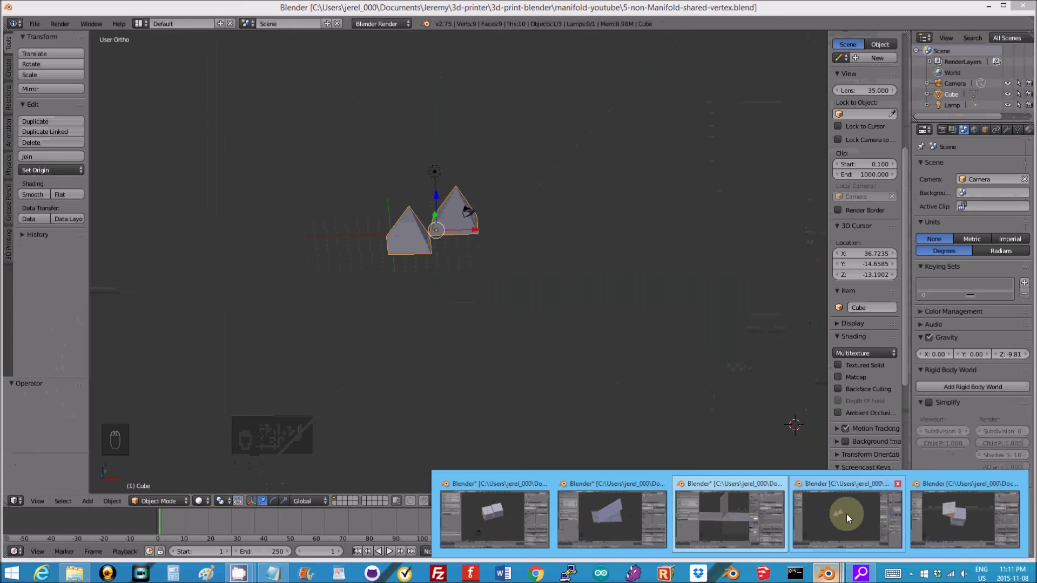
pyautogui.click(847, 514)
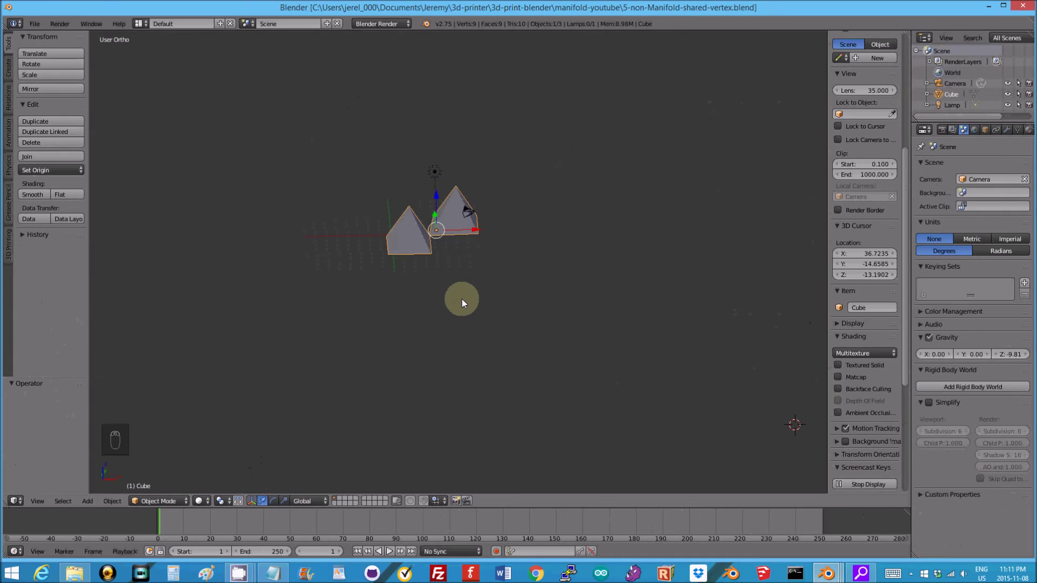
# - Run the 3D-print checks on the pyramids and select their non-manifold edges in Edit Mode
pyautogui.moveTo(473, 263); pyautogui.dragTo(496, 259, button='middle')
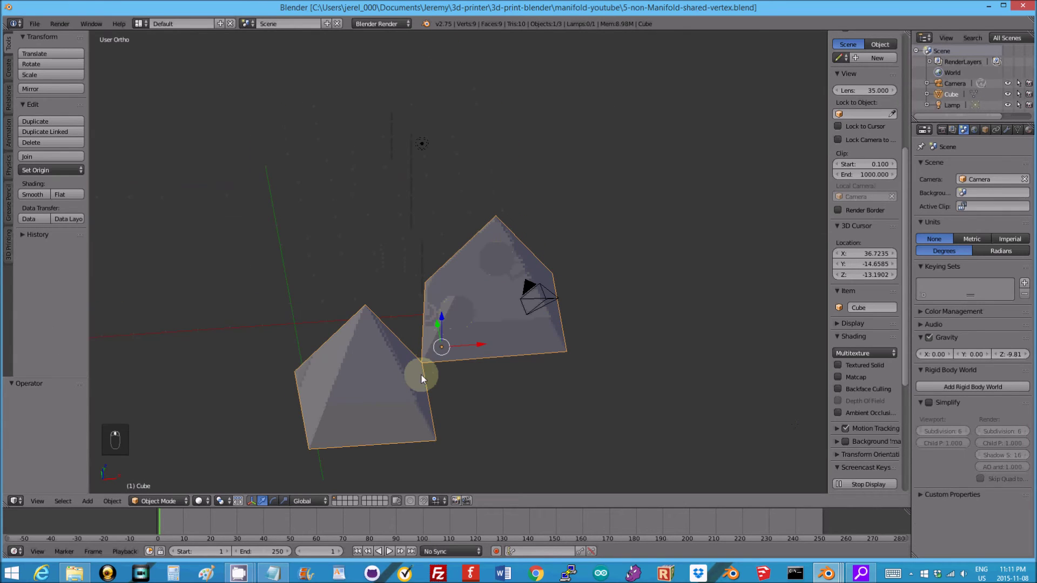
pyautogui.click(8, 244)
pyautogui.click(47, 173)
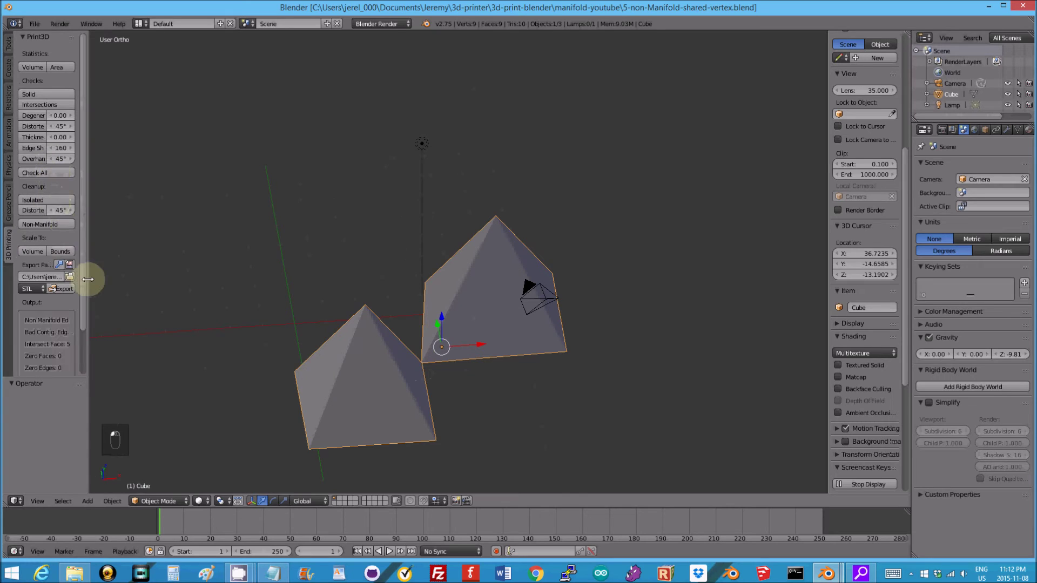
pyautogui.moveTo(88, 280); pyautogui.dragTo(186, 282)
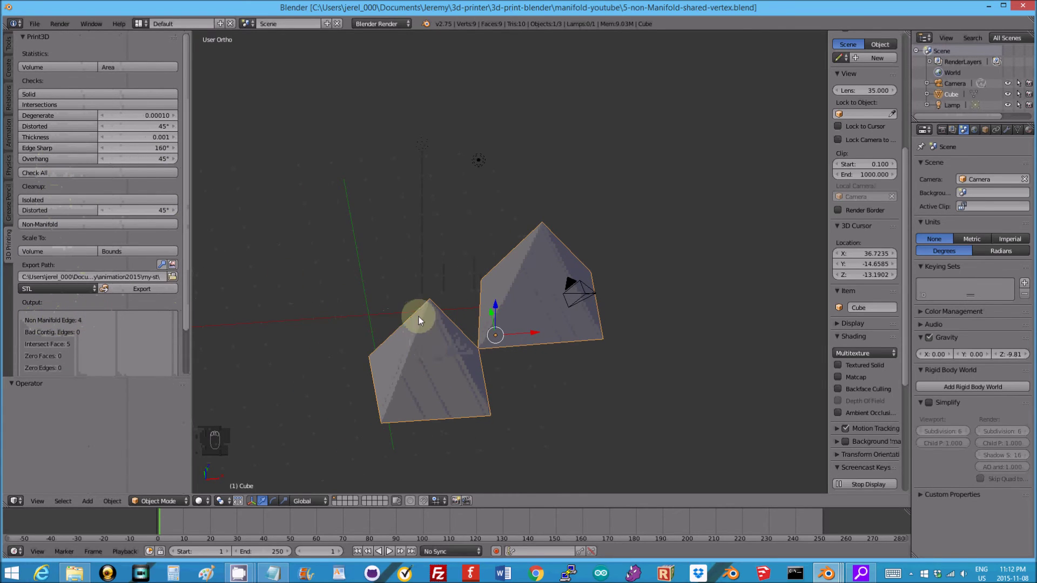
pyautogui.press('Tab')
pyautogui.click(92, 320)
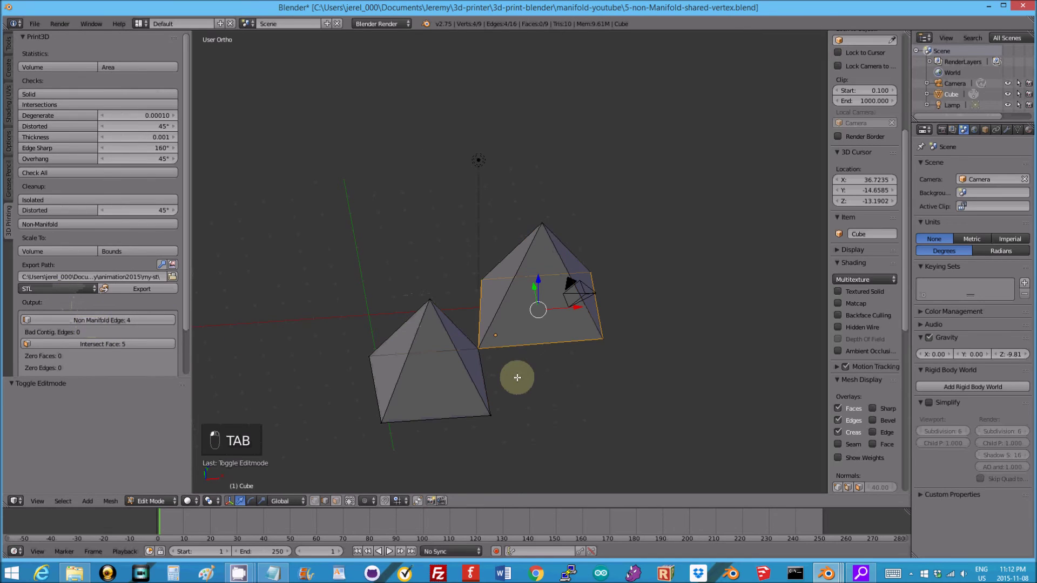
pyautogui.moveTo(519, 375); pyautogui.dragTo(451, 349, button='middle')
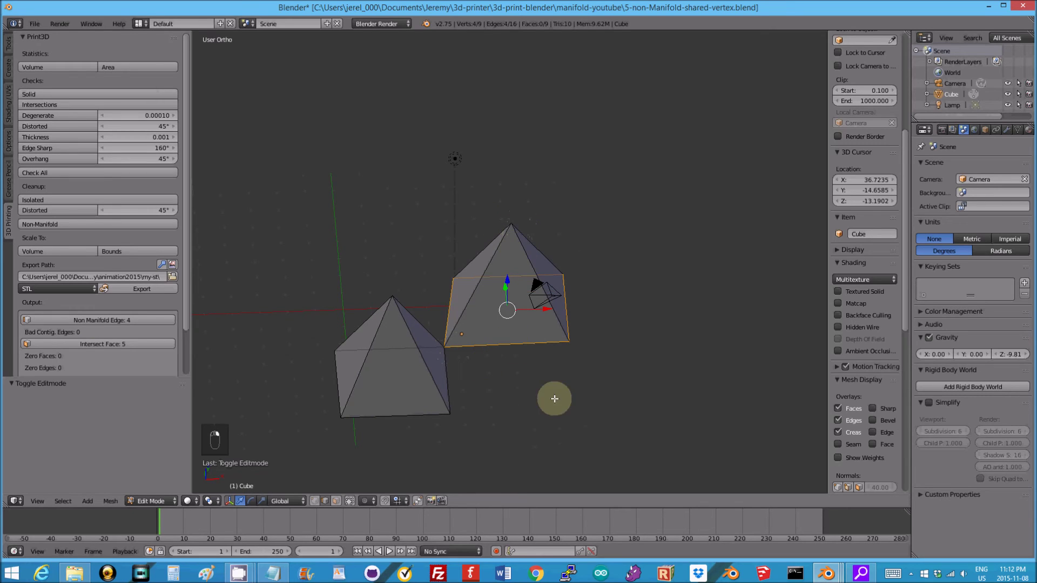
# - Separate the upper pyramid into its own object, Cube.001, and return to Object Mode
pyautogui.keyDown('shift'); pyautogui.rightClick(508, 224); pyautogui.keyUp('shift')
pyautogui.moveTo(566, 238); pyautogui.dragTo(572, 243, button='middle')
pyautogui.press('p')
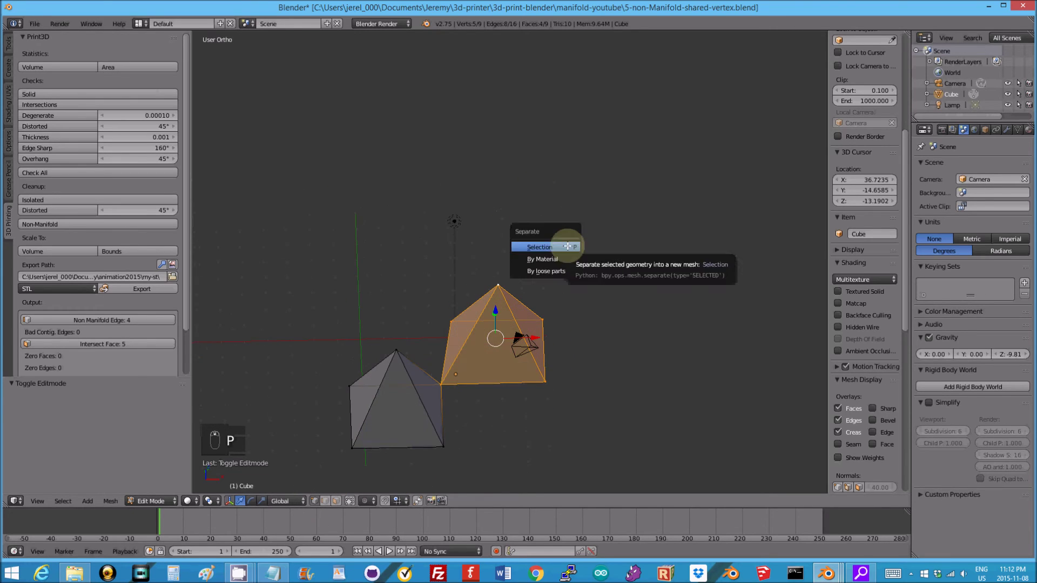
pyautogui.click(567, 246)
pyautogui.press('Tab')
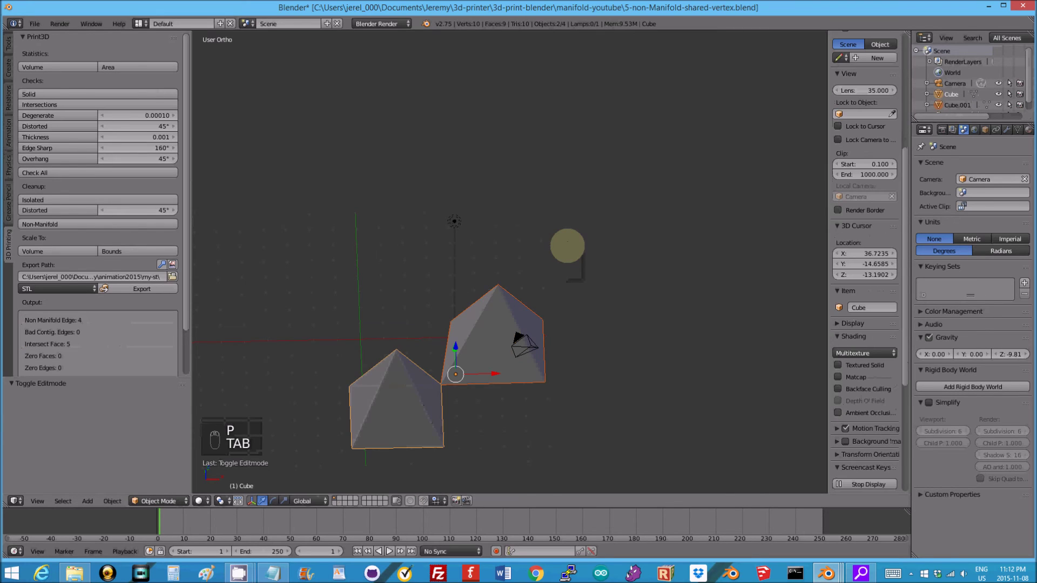
# - In top view, select Cube.001 and nudge it -0.070 along X
pyautogui.press('KP_7')
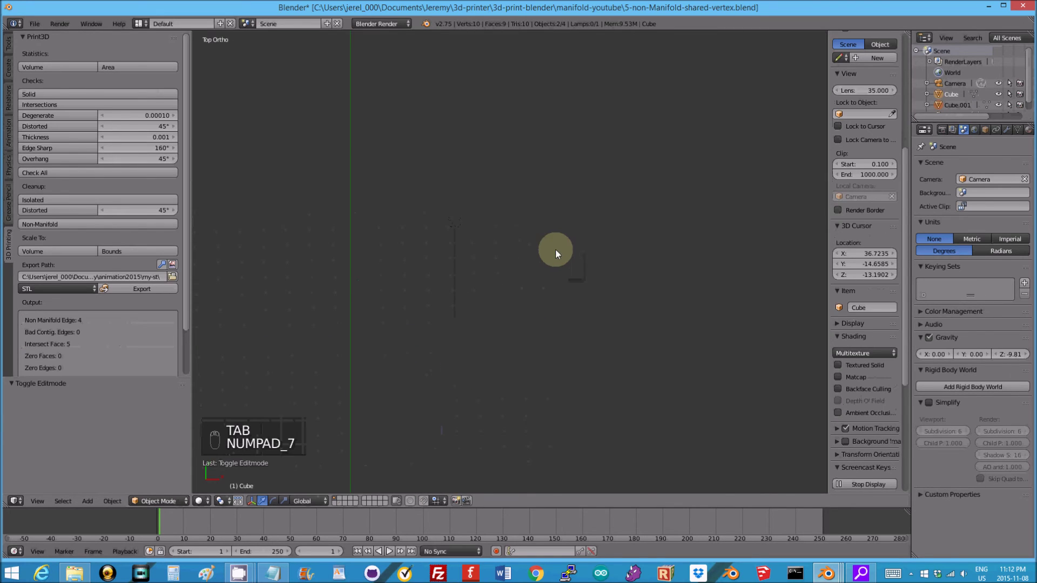
pyautogui.scroll(-5, 404, 274)
pyautogui.keyDown('shift'); pyautogui.moveTo(519, 384); pyautogui.dragTo(540, 271, button='middle'); pyautogui.keyUp('shift')
pyautogui.scroll(5, 500, 261)
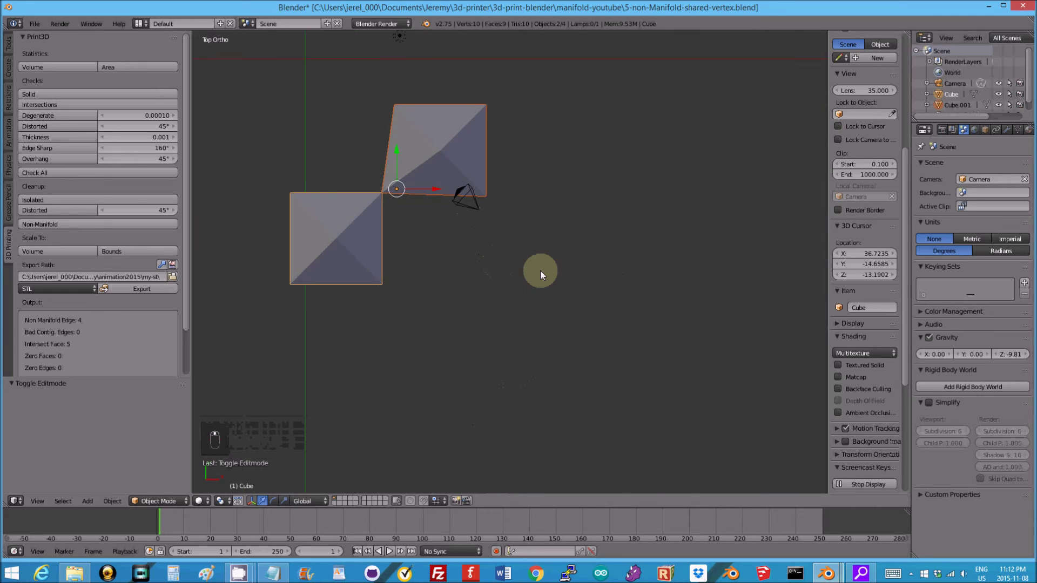
pyautogui.rightClick(453, 160)
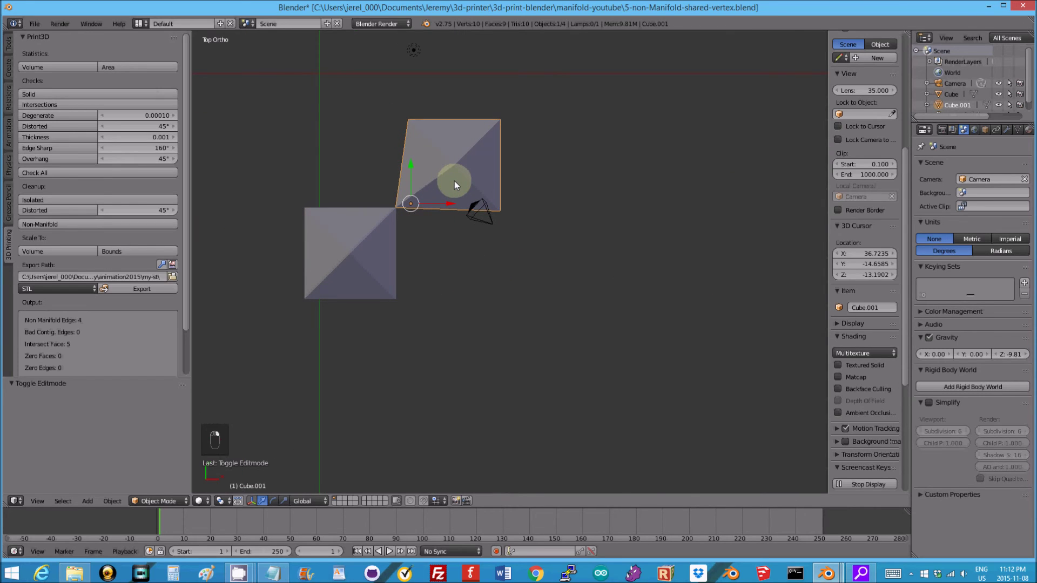
pyautogui.press('g')
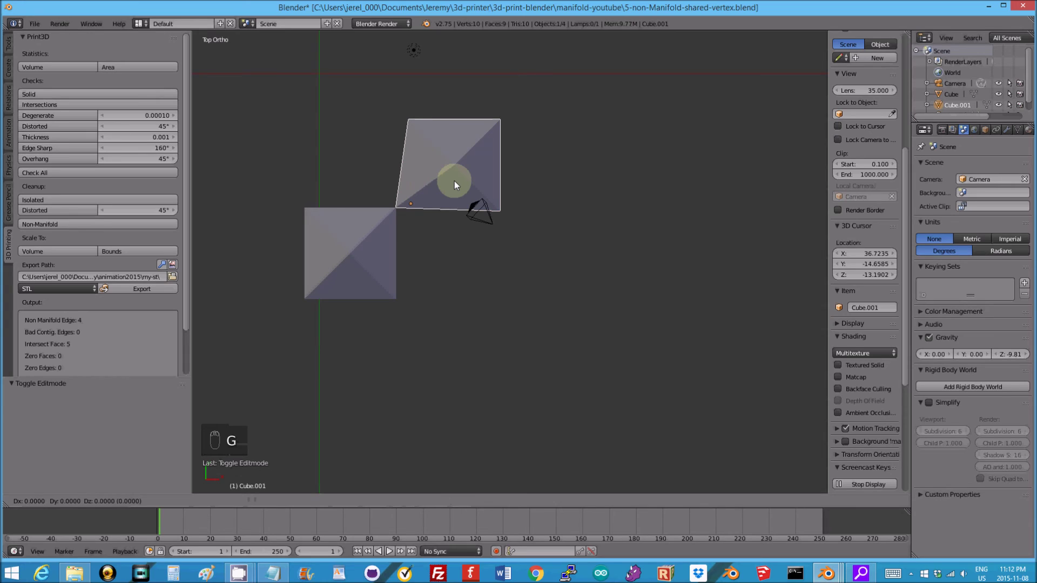
pyautogui.press('x')
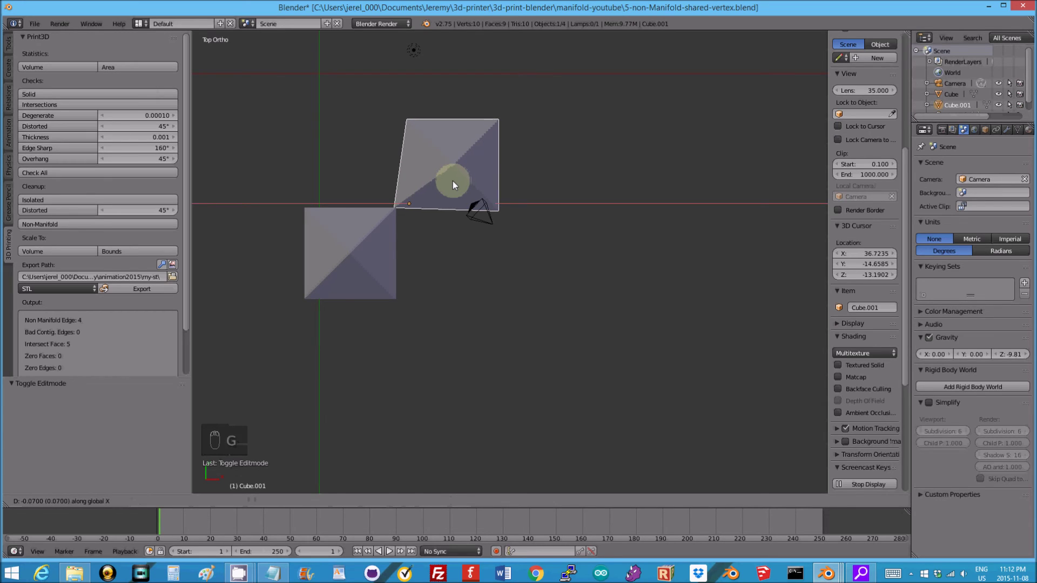
pyautogui.click(452, 181)
# - Nudge Cube.001 -0.117 along Y, then add the left pyramid to the selection
pyautogui.press('g')
pyautogui.press('y')
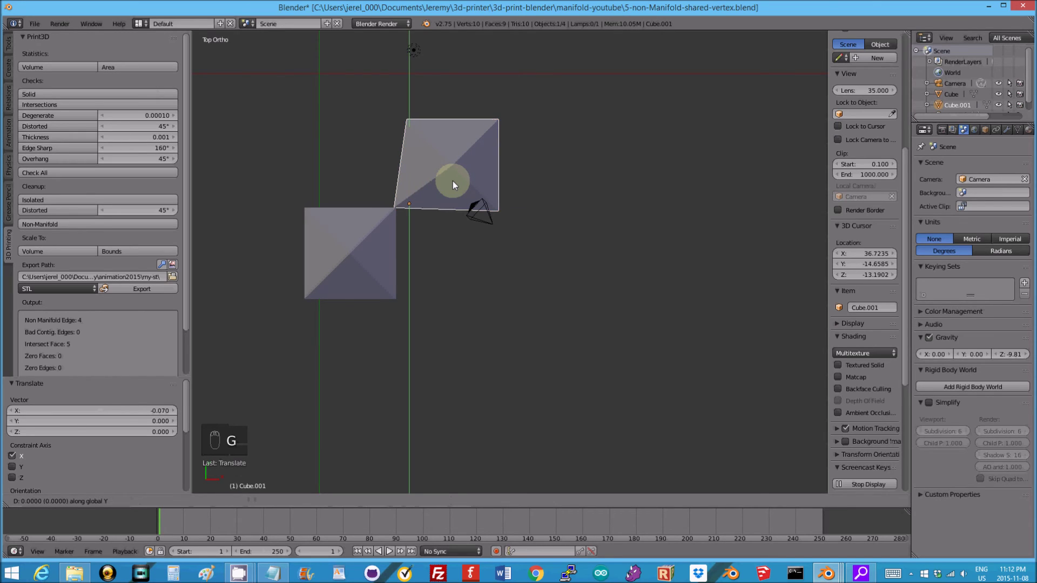
pyautogui.click(452, 184)
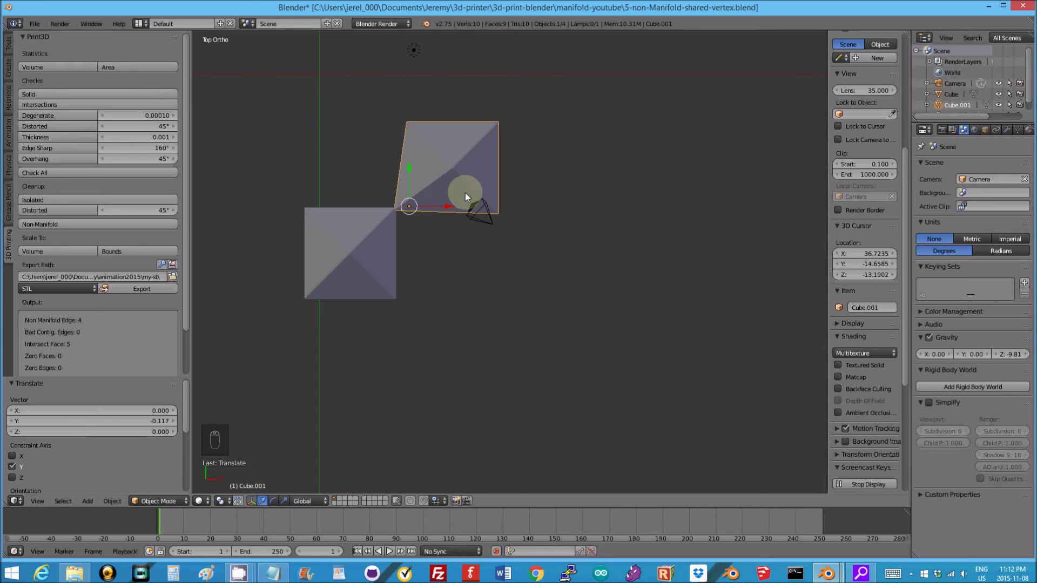
pyautogui.moveTo(484, 254); pyautogui.dragTo(461, 334, button='middle')
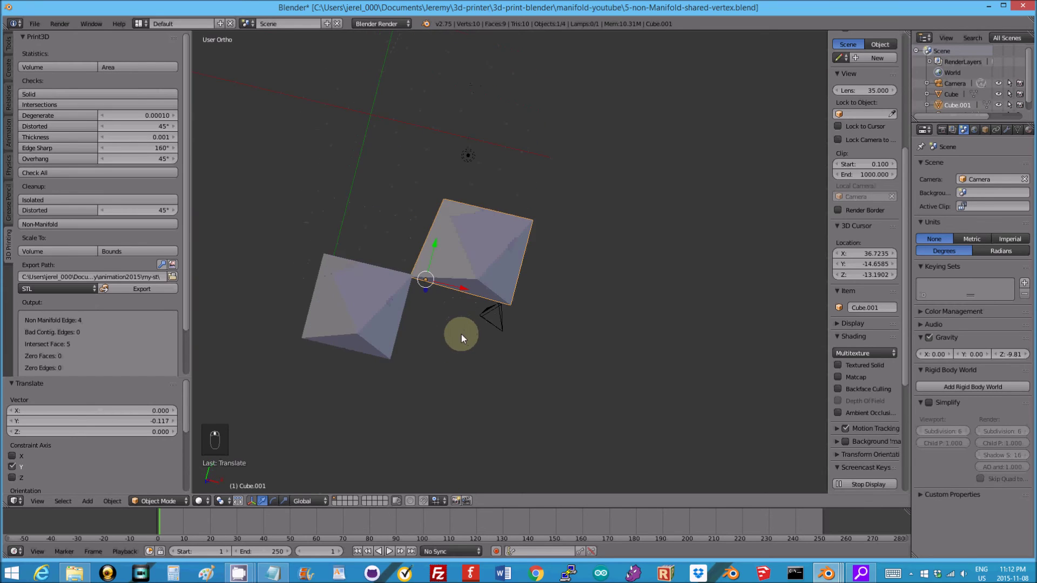
pyautogui.keyDown('shift'); pyautogui.rightClick(384, 306); pyautogui.keyUp('shift')
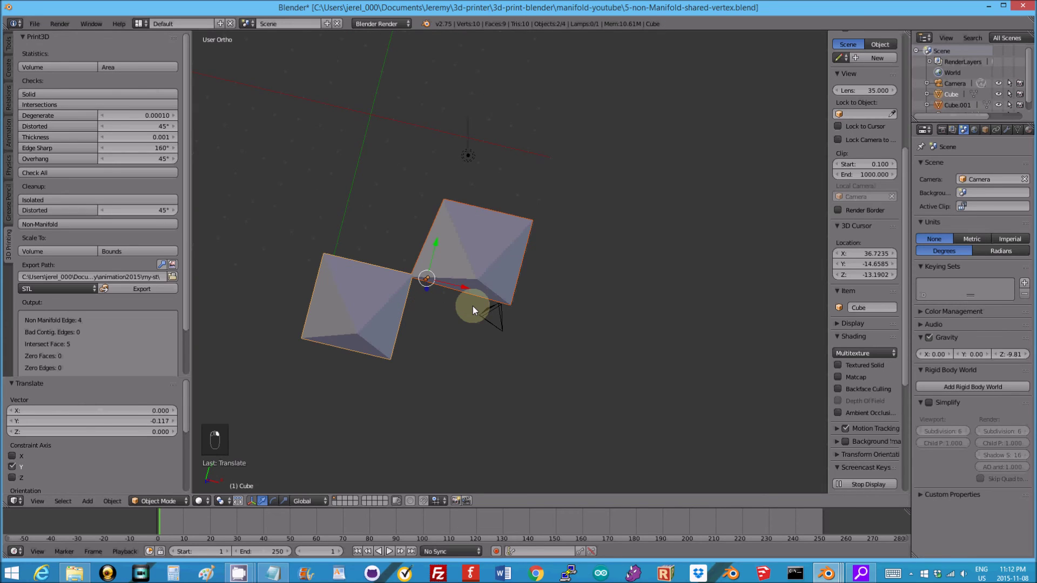
# - Join the pyramids into one Cube, run Check All, and clean non-manifold geometry to 0 edges
pyautogui.hotkey('ctrl', 'j')
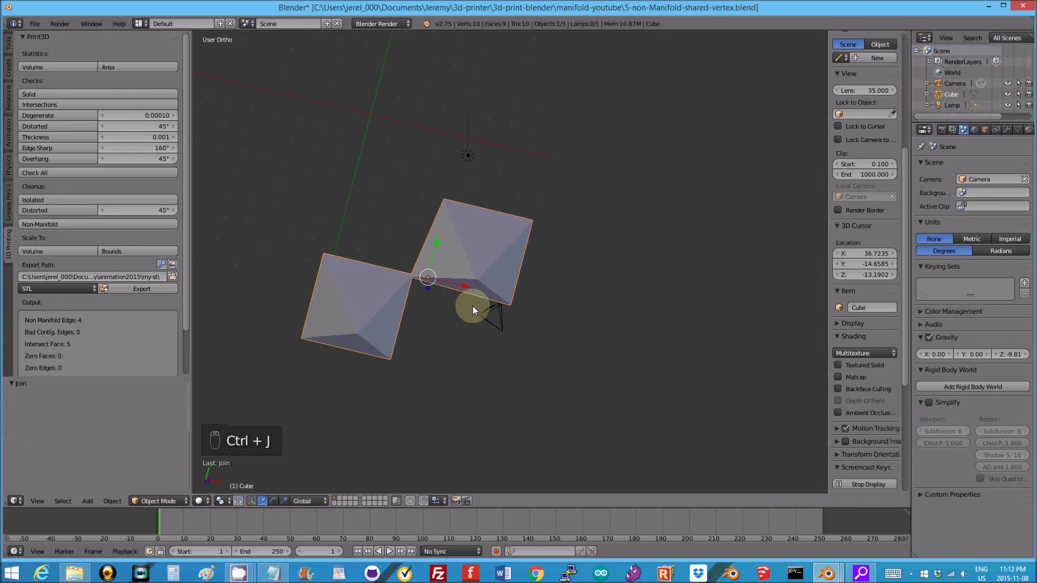
pyautogui.click(114, 173)
pyautogui.click(98, 223)
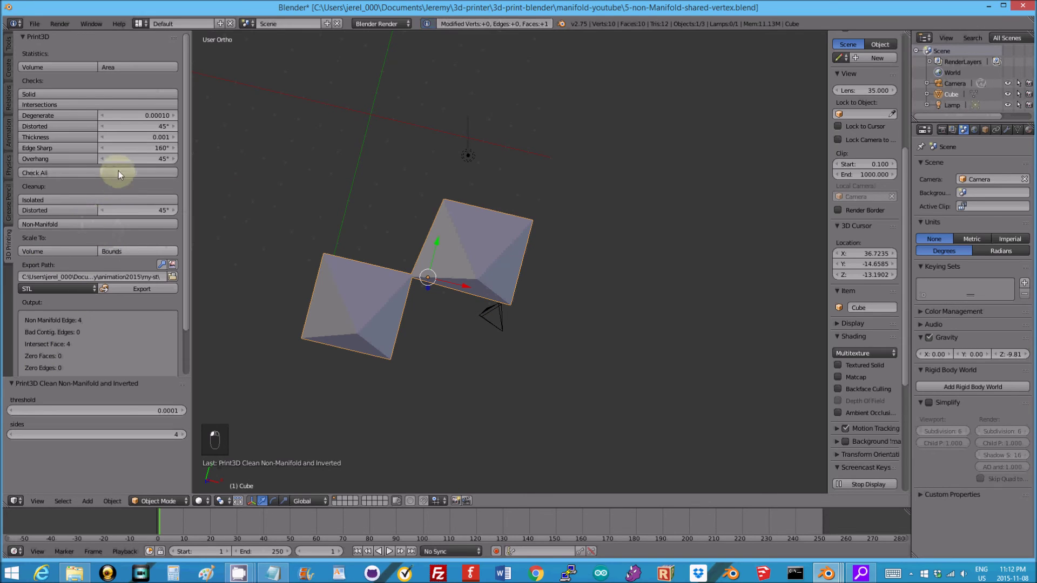
pyautogui.scroll(4, 490, 289)
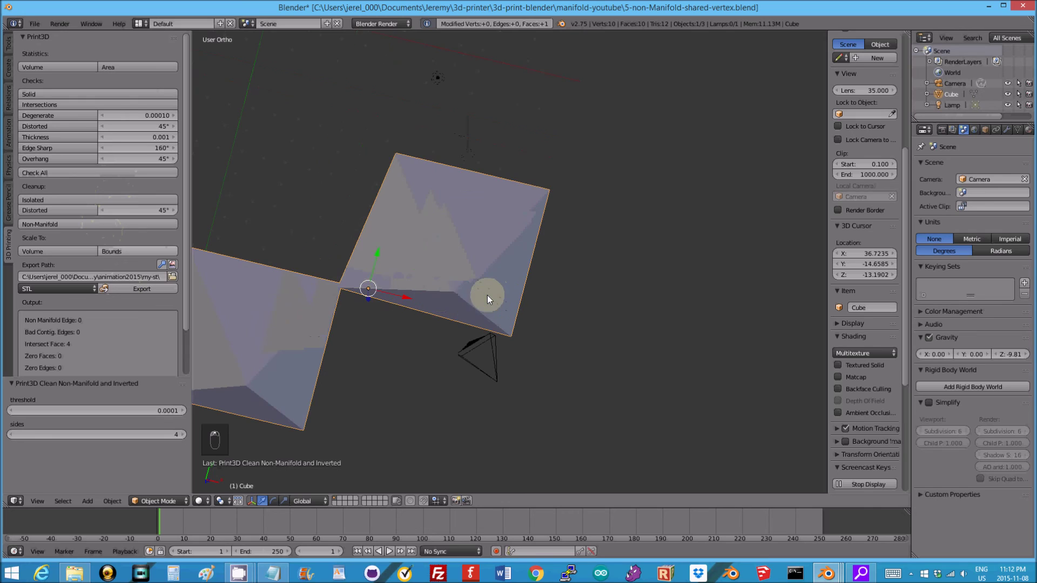
pyautogui.scroll(-2, 387, 297)
pyautogui.moveTo(387, 297); pyautogui.dragTo(407, 290, button='middle')
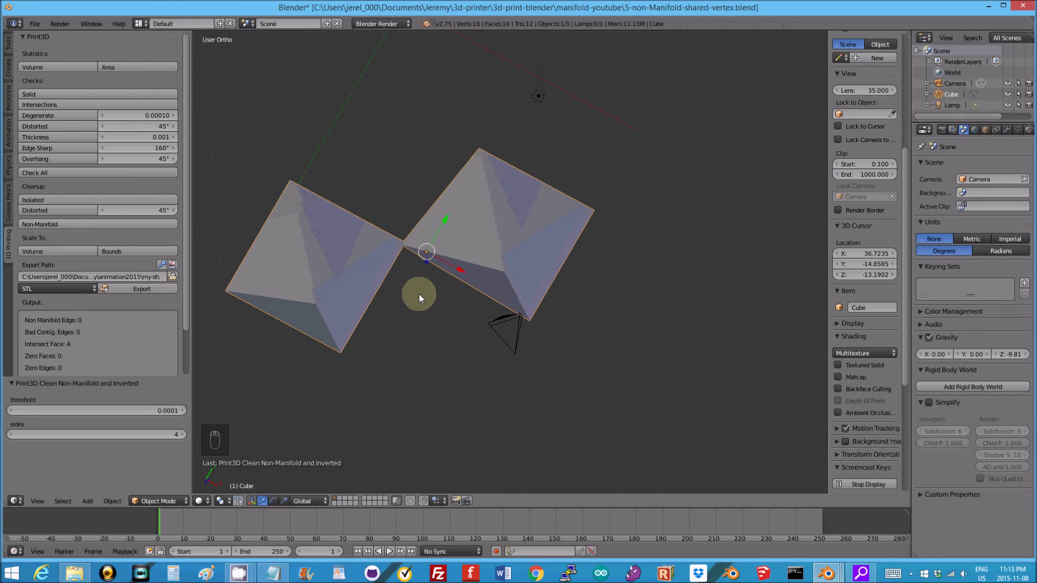
# - Bring up the bow-tie file, run Check All, switch to wireframe, and select the non-manifold edge
pyautogui.moveTo(826, 573)
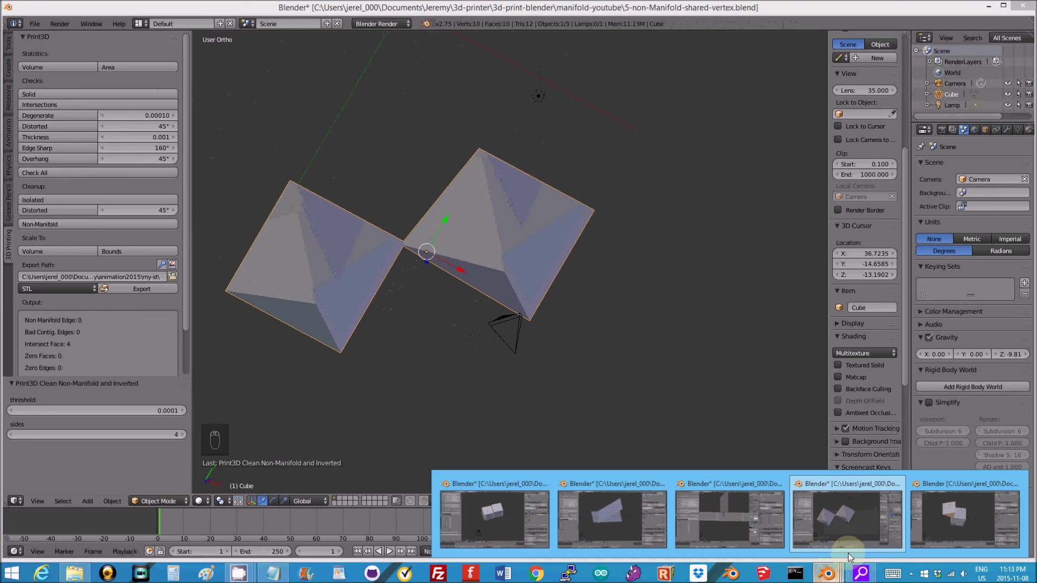
pyautogui.click(944, 507)
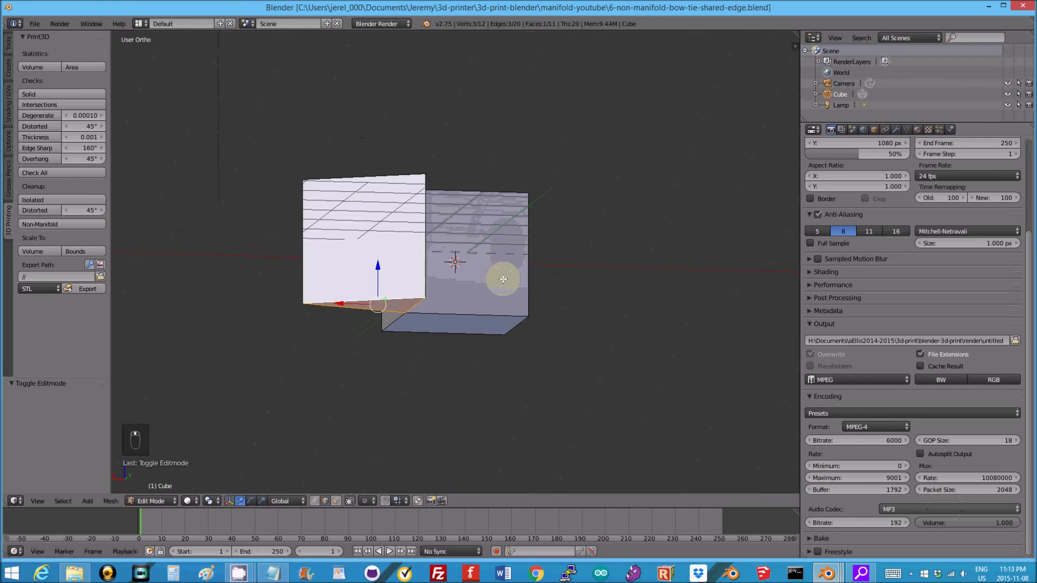
pyautogui.moveTo(503, 279); pyautogui.dragTo(629, 384, button='middle')
pyautogui.click(75, 175)
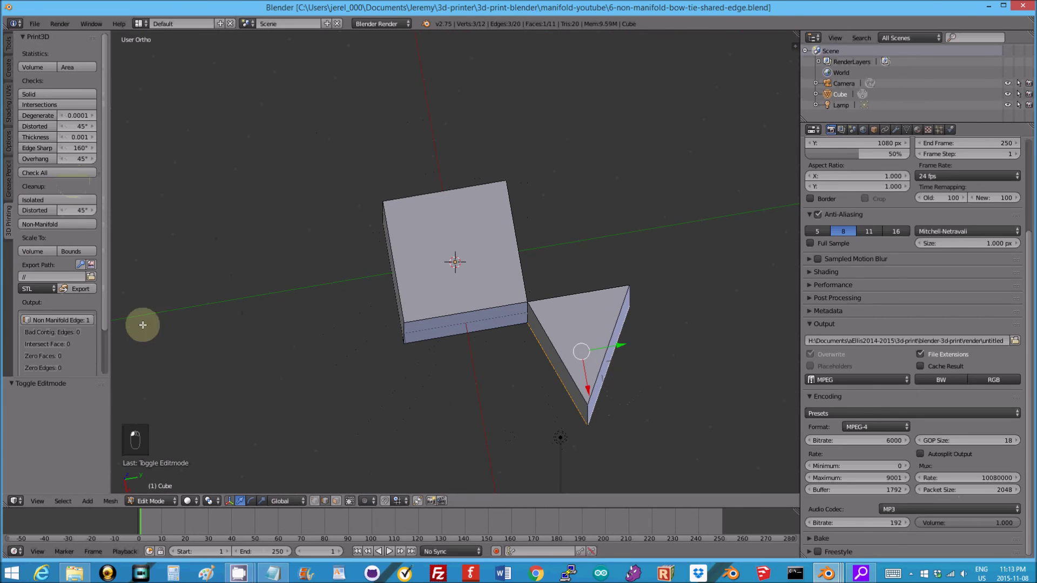
pyautogui.moveTo(110, 345); pyautogui.dragTo(430, 340)
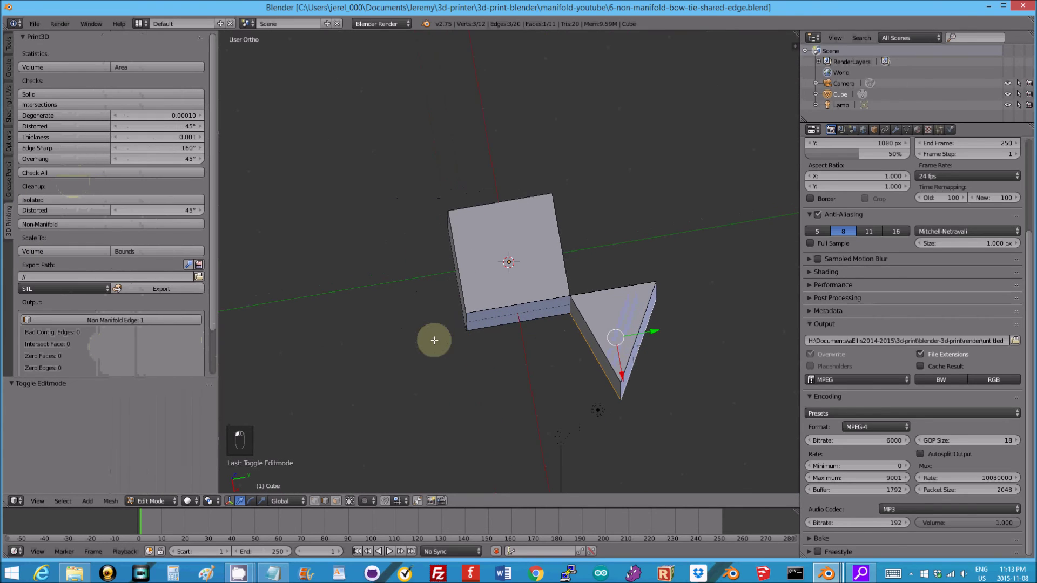
pyautogui.press('z')
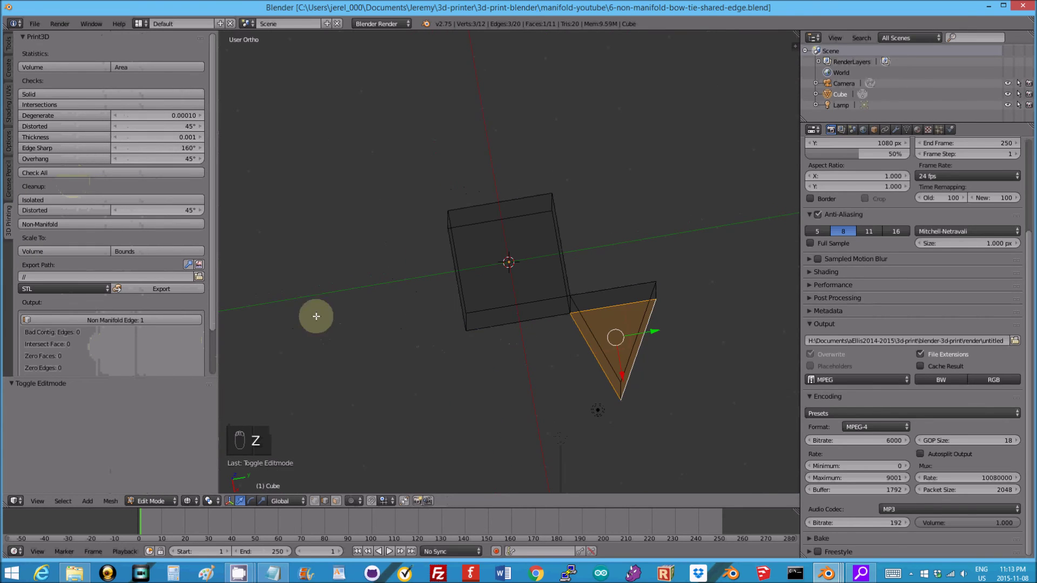
pyautogui.click(130, 317)
# - Brush-select all faces of the triangular wedge
pyautogui.moveTo(538, 310); pyautogui.dragTo(660, 299, button='middle')
pyautogui.press('c')
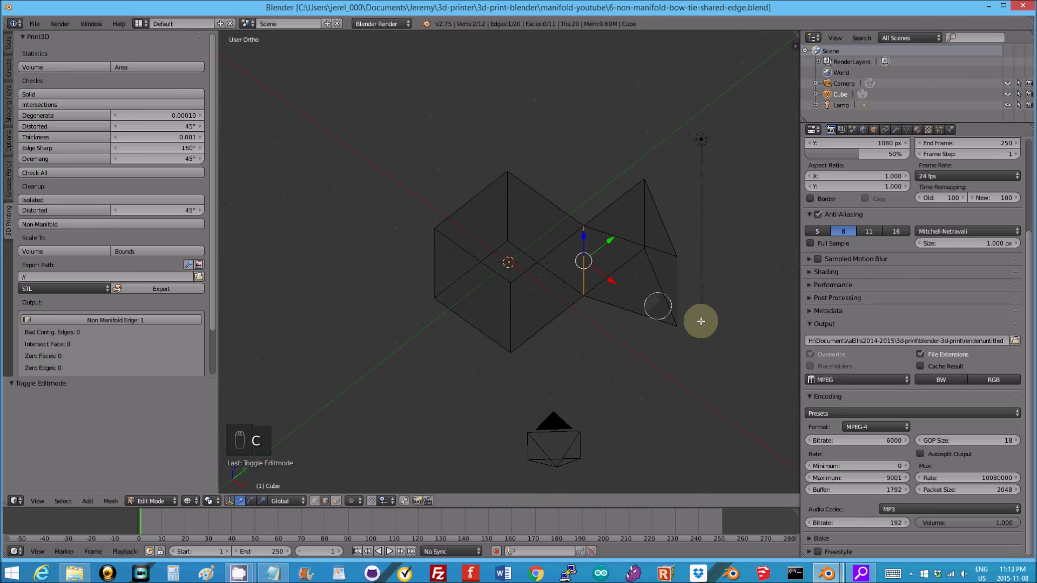
pyautogui.moveTo(685, 340)
pyautogui.mouseDown()
pyautogui.moveTo(655, 231)
pyautogui.moveTo(625, 208)
pyautogui.moveTo(646, 250)
pyautogui.moveTo(690, 263)
pyautogui.mouseUp()
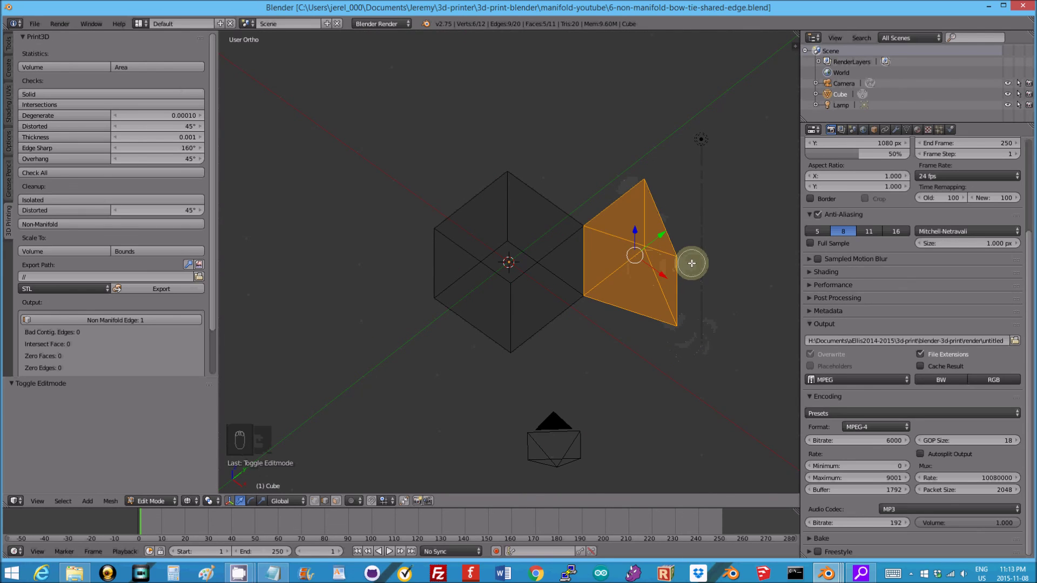
pyautogui.moveTo(694, 250); pyautogui.dragTo(690, 287, button='middle')
# - Separate the selected wedge faces into their own object and return to Object Mode
pyautogui.press('KP_7')
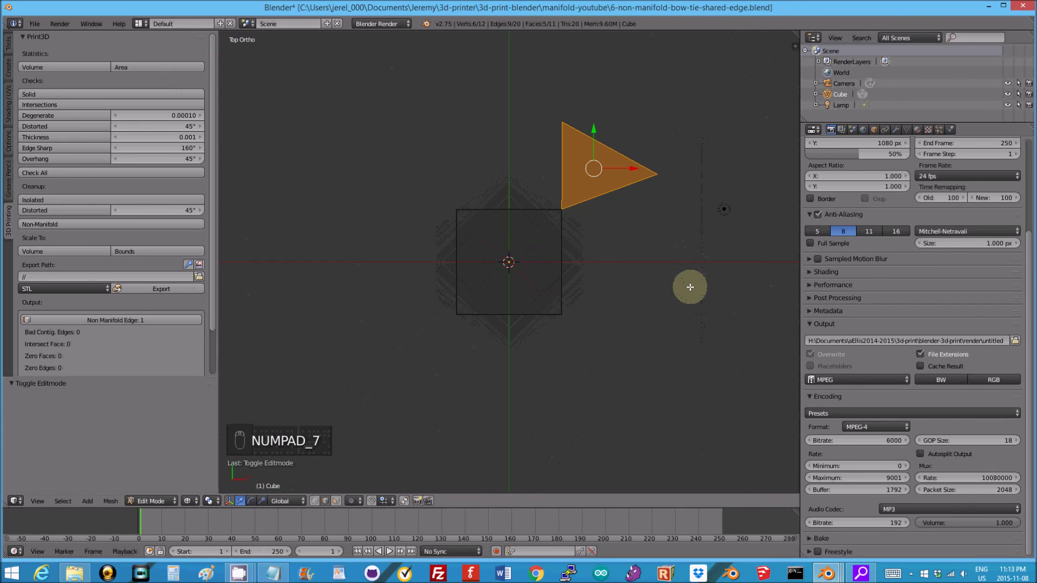
pyautogui.scroll(3, 655, 231)
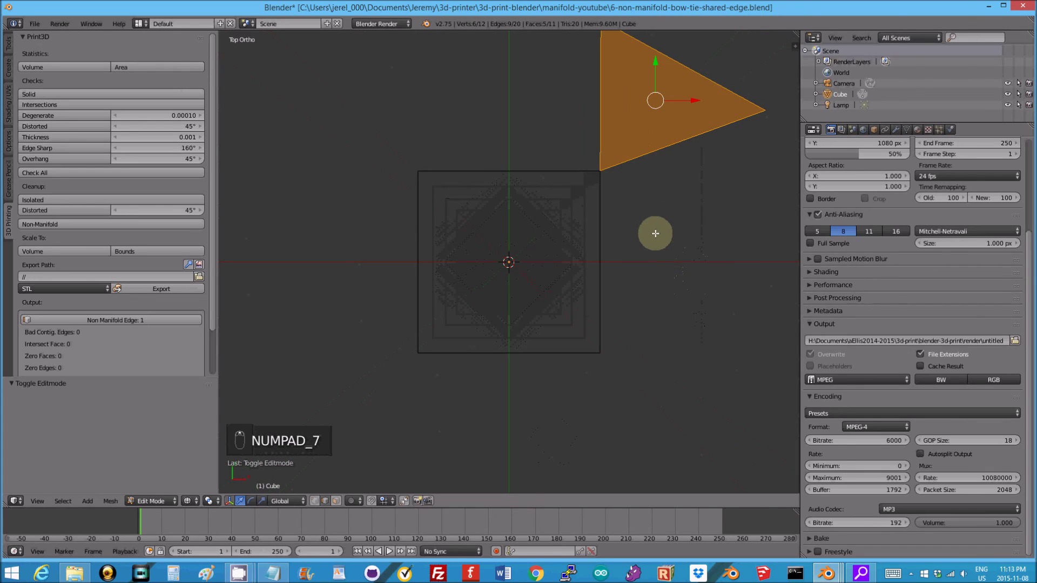
pyautogui.press('p')
pyautogui.click(678, 188)
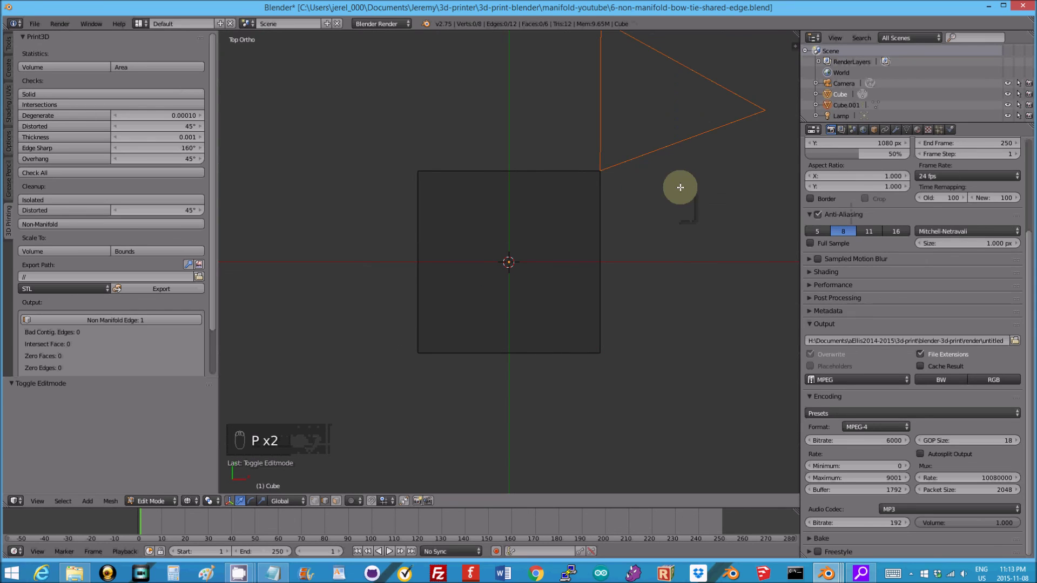
pyautogui.press('Tab')
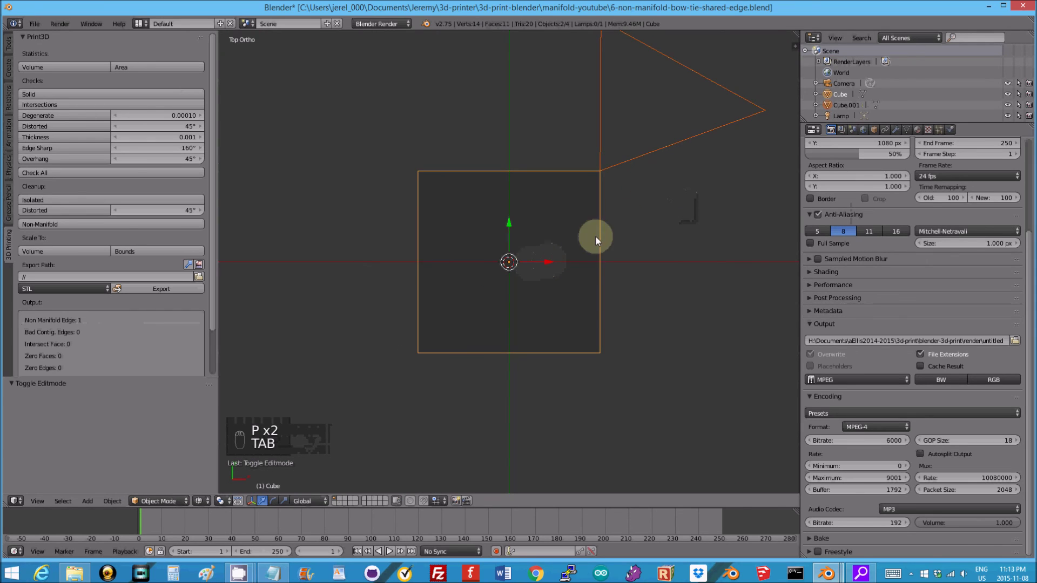
# - Nudge the wedge Cube.001 -0.012 along X and Y, then join it back into Cube
pyautogui.rightClick(653, 148)
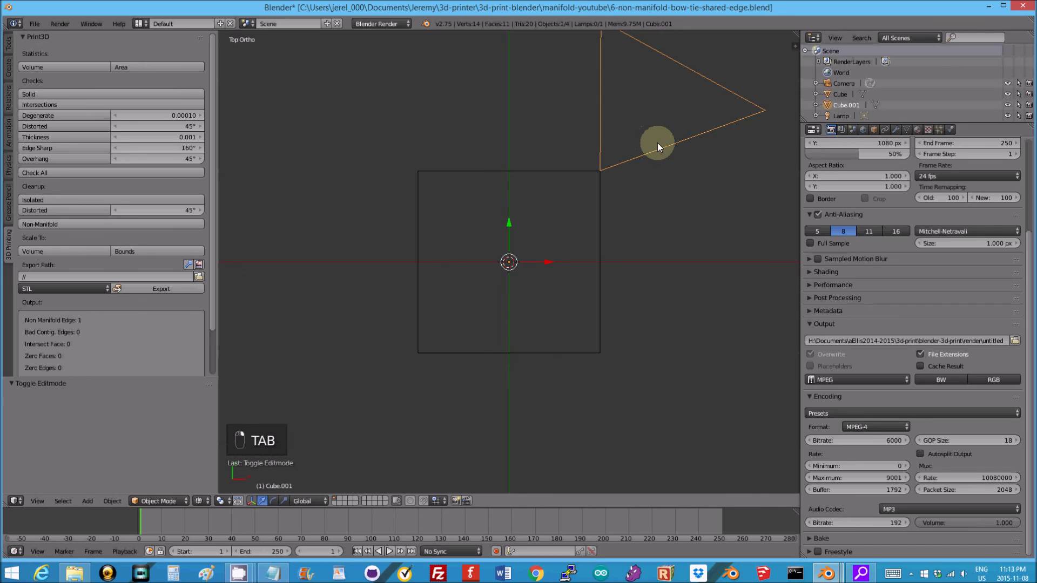
pyautogui.press('g')
pyautogui.press('x')
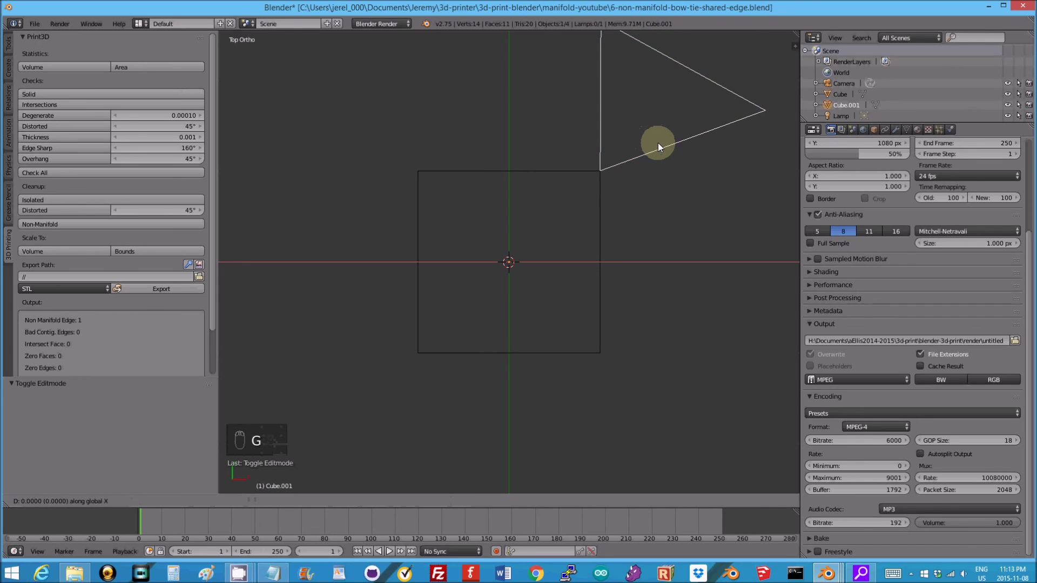
pyautogui.click(656, 142)
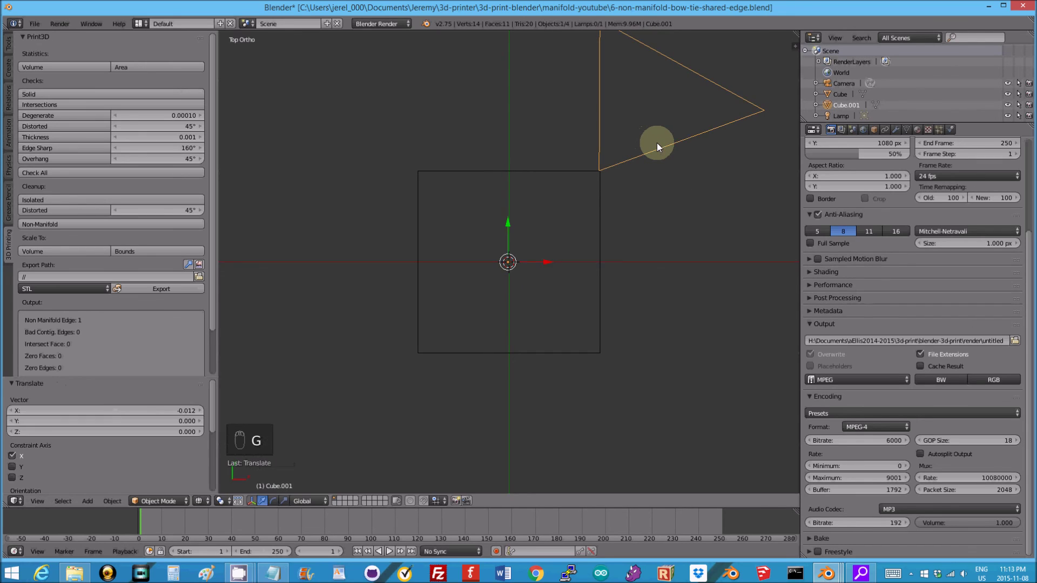
pyautogui.press('g')
pyautogui.press('y')
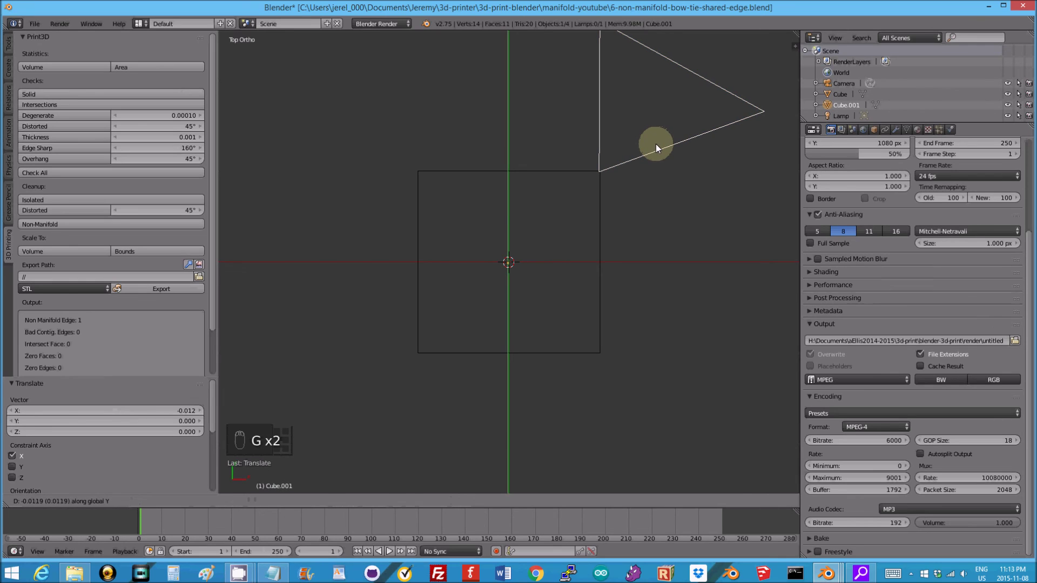
pyautogui.click(655, 144)
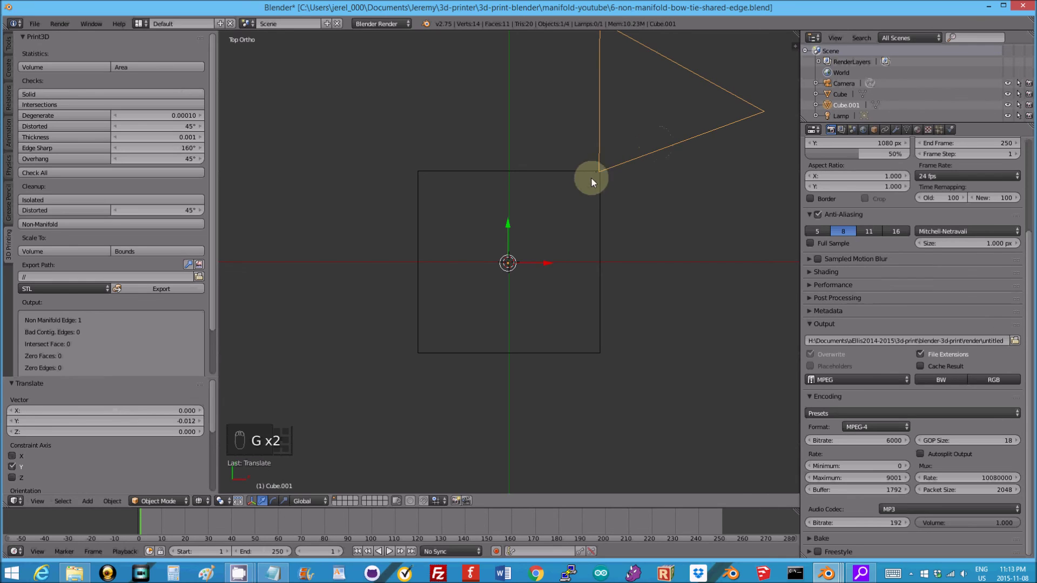
pyautogui.keyDown('shift'); pyautogui.rightClick(598, 227); pyautogui.keyUp('shift')
pyautogui.hotkey('ctrl', 'j')
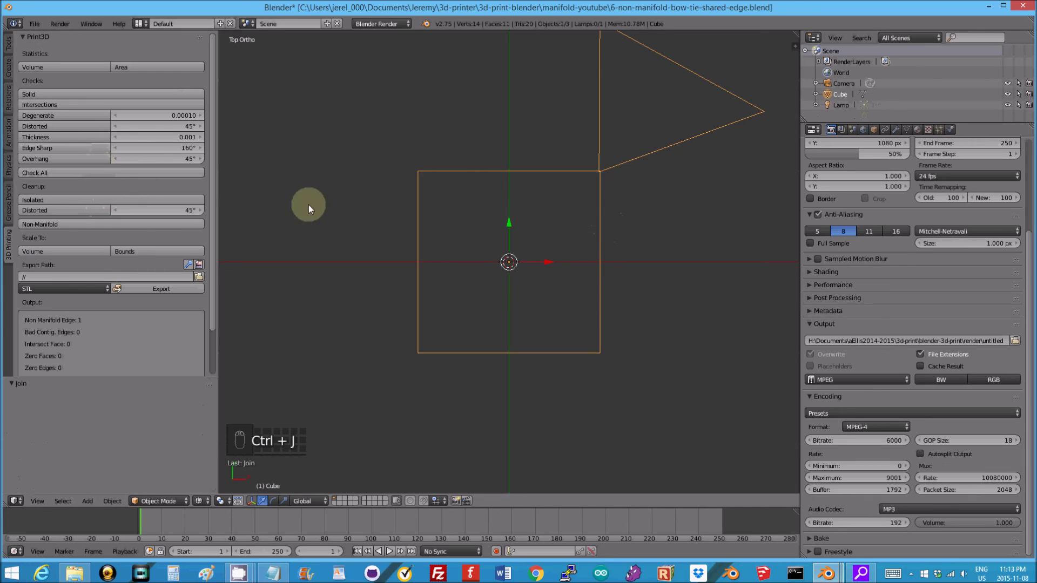
# - Recheck the rejoined bow-tie Cube for 0 non-manifold edges and return to solid shading
pyautogui.click(104, 174)
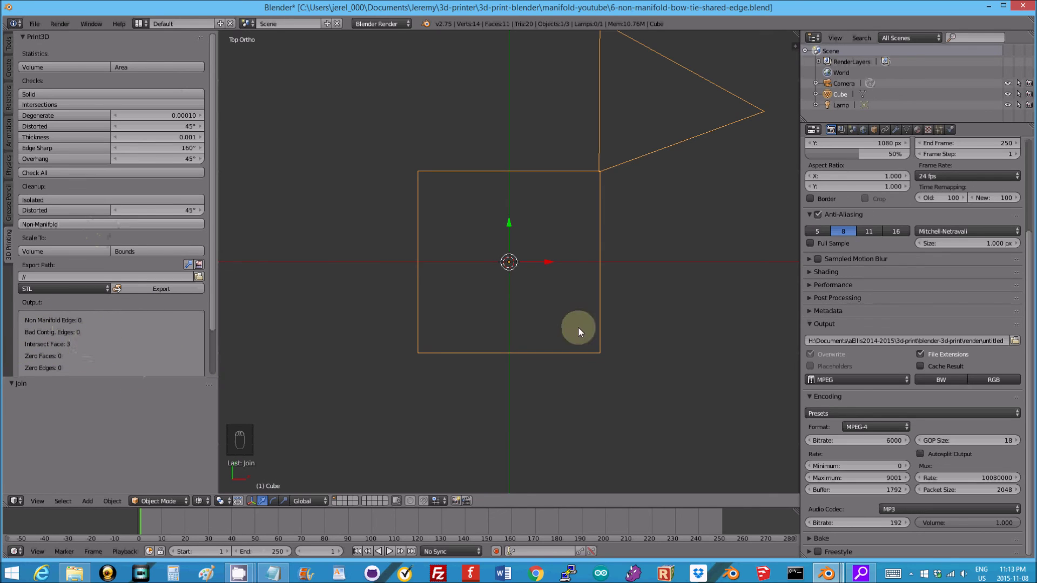
pyautogui.moveTo(662, 283); pyautogui.dragTo(633, 266, button='middle')
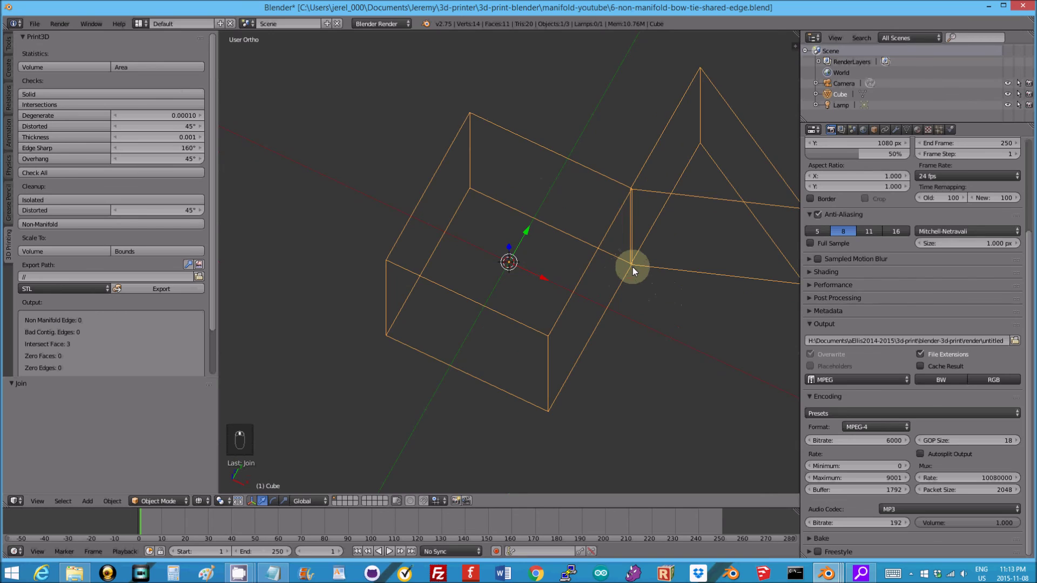
pyautogui.press('z')
pyautogui.moveTo(681, 292)
pyautogui.mouseDown(button='middle')
pyautogui.moveTo(702, 326)
pyautogui.moveTo(668, 288)
pyautogui.mouseUp(button='middle')
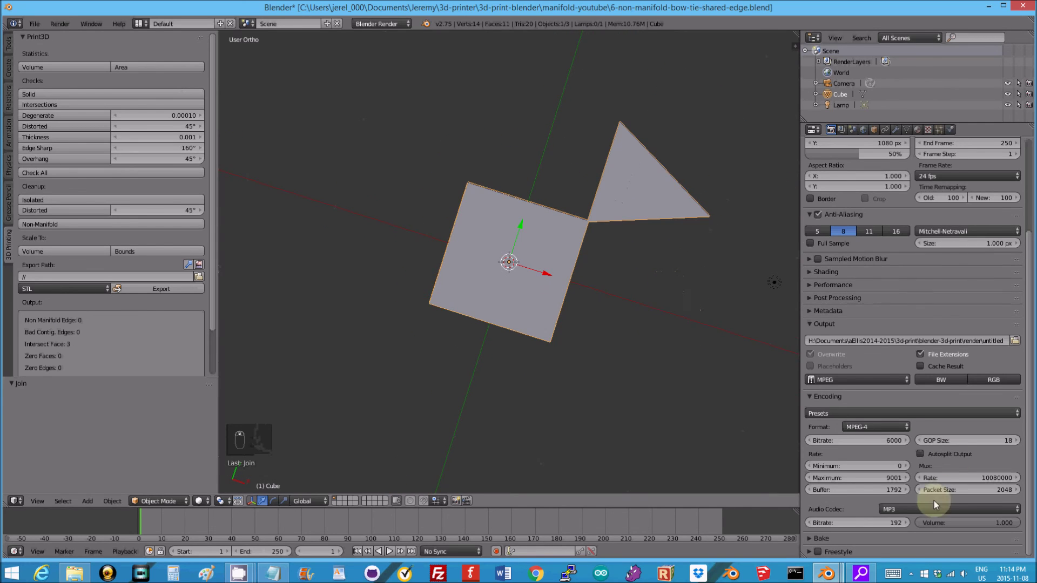
pyautogui.moveTo(829, 575)
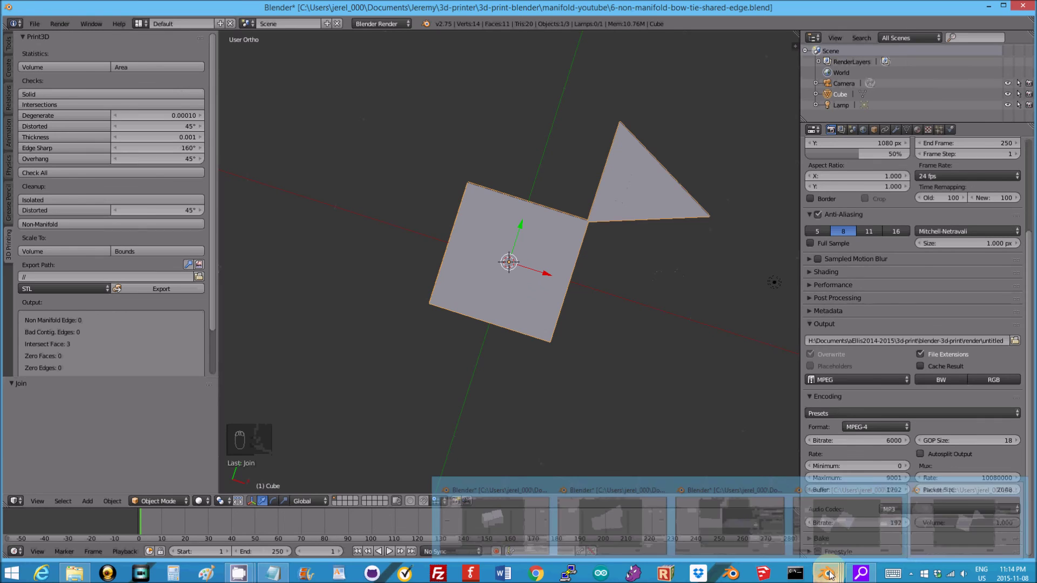
pyautogui.scroll(3, 650, 394)
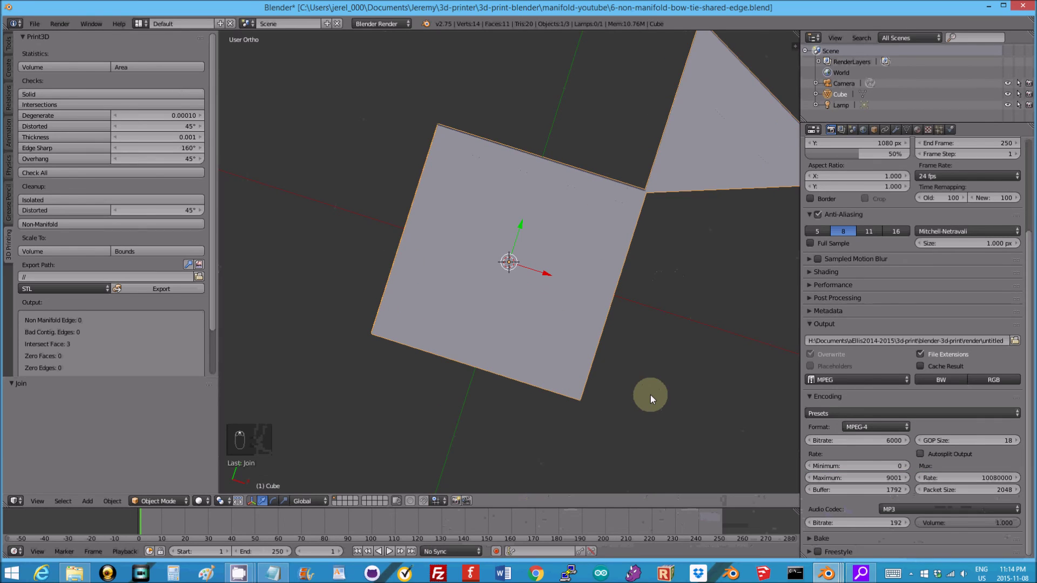